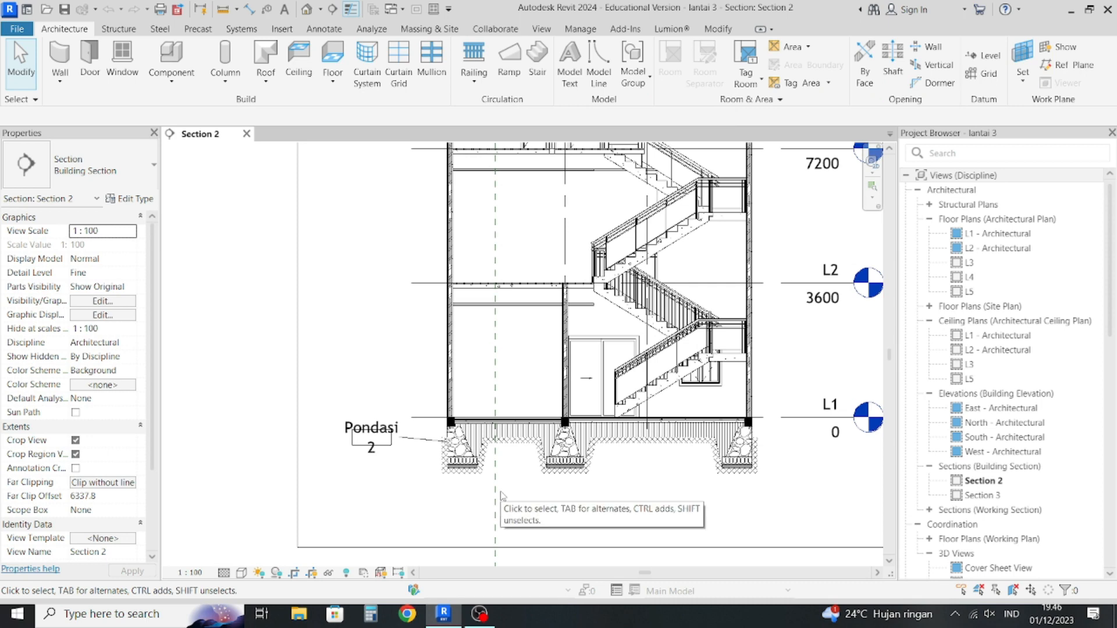
Examine the building section, focusing on the stone foundations and the Pondasi 2 tag beside the outer one.
scroll(506, 483, down, 2)
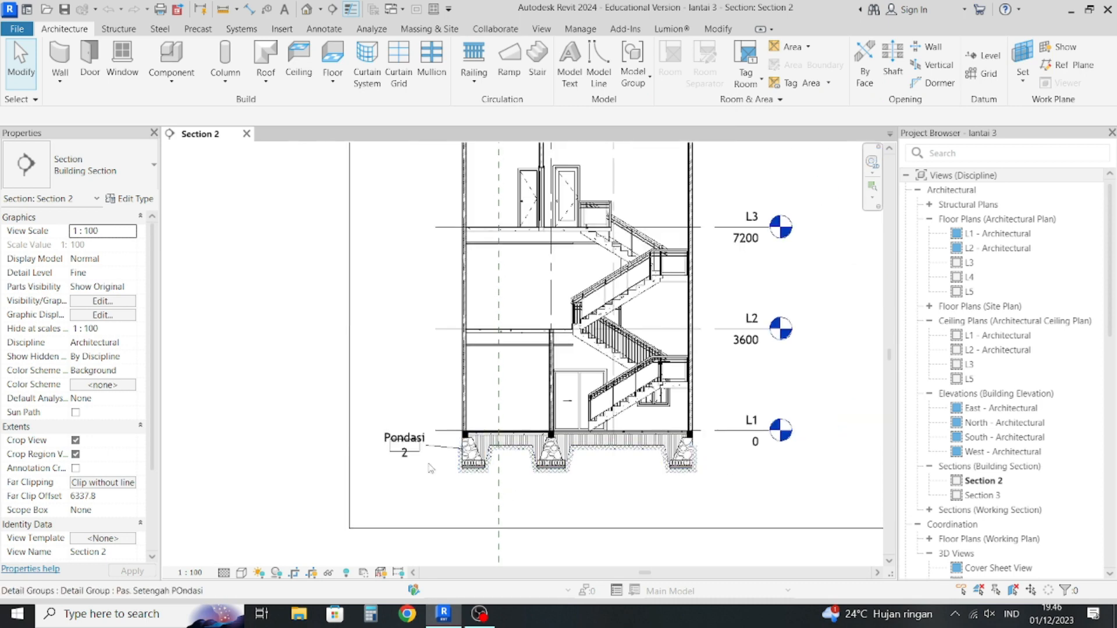
scroll(455, 473, up, 3)
scroll(466, 469, up, 1)
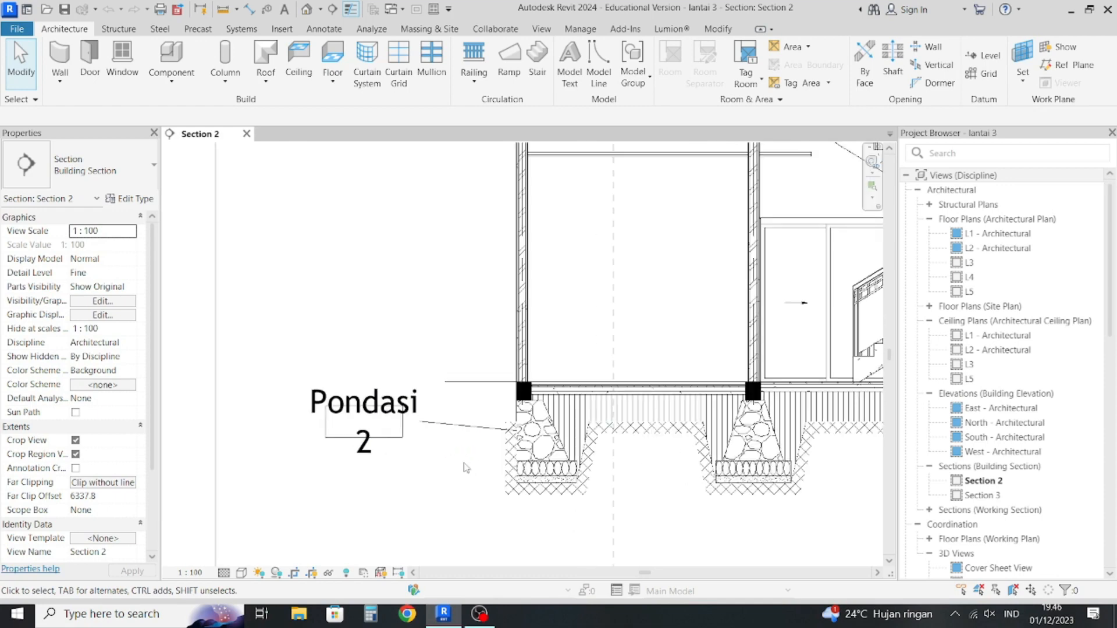
scroll(461, 469, down, 2)
middle_drag(659, 451, 548, 499)
scroll(553, 427, down, 1)
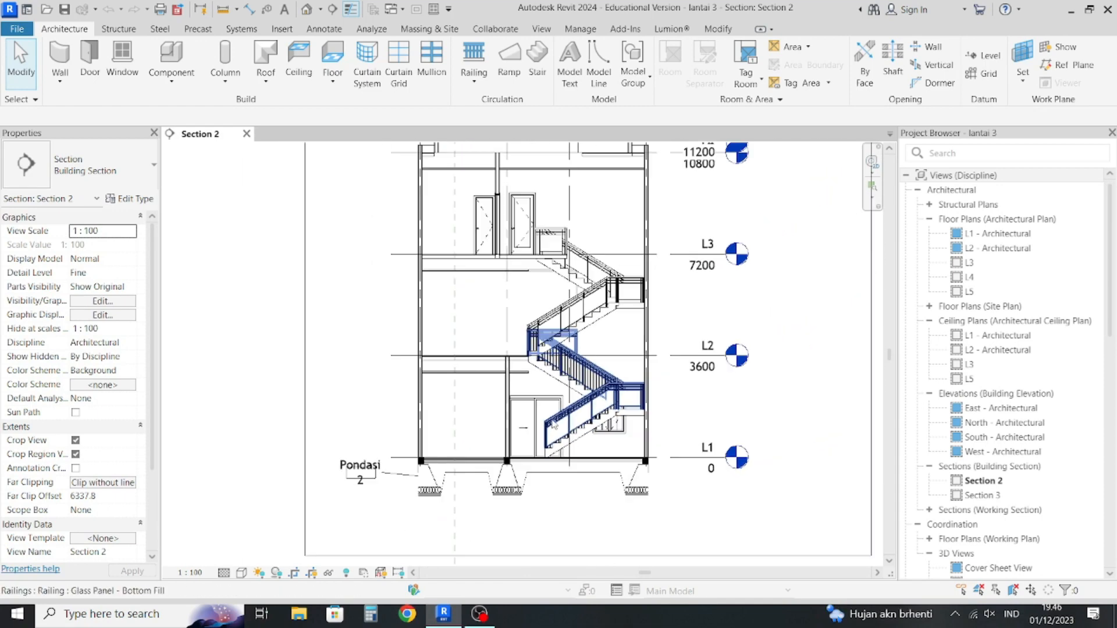
middle_drag(569, 267, 558, 346)
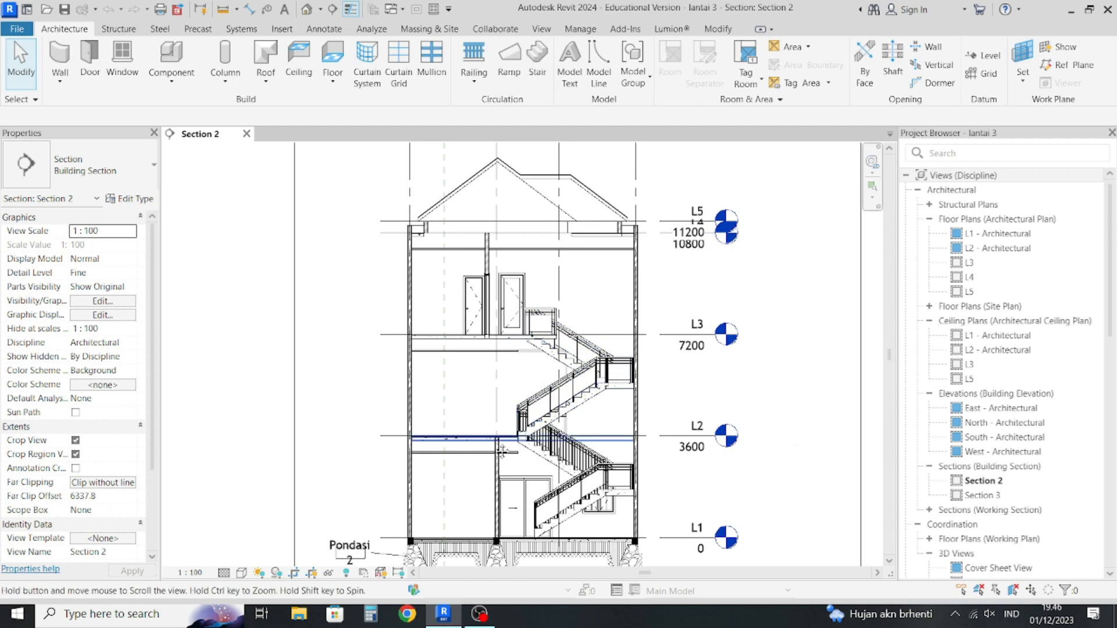
middle_drag(444, 481, 434, 406)
scroll(366, 515, up, 3)
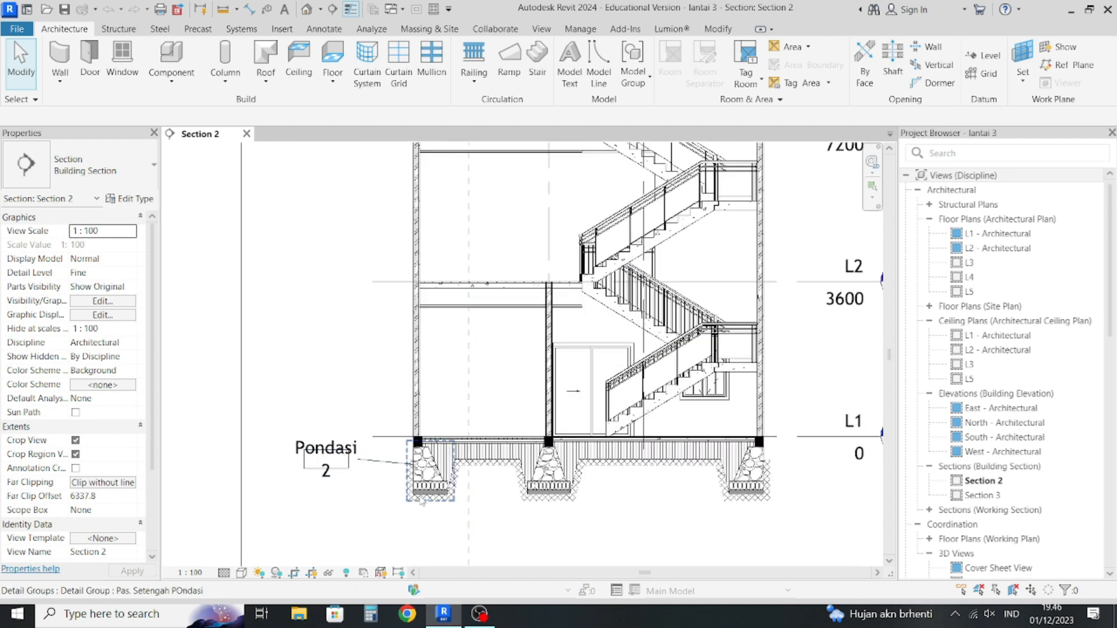
scroll(384, 498, up, 2)
scroll(434, 433, up, 2)
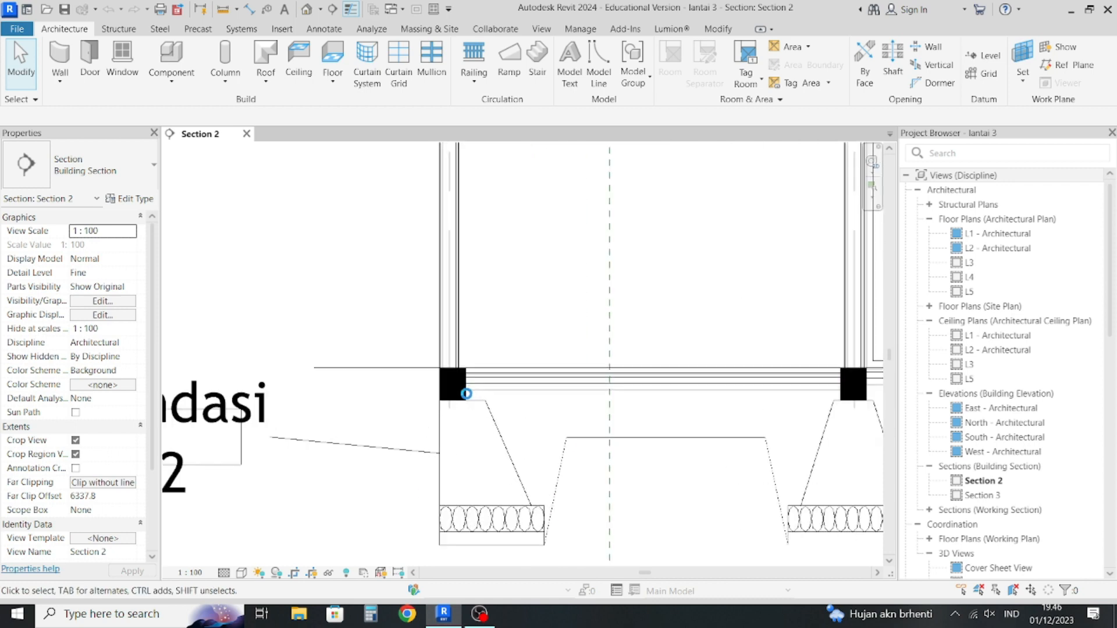
middle_drag(359, 409, 465, 396)
scroll(468, 400, down, 1)
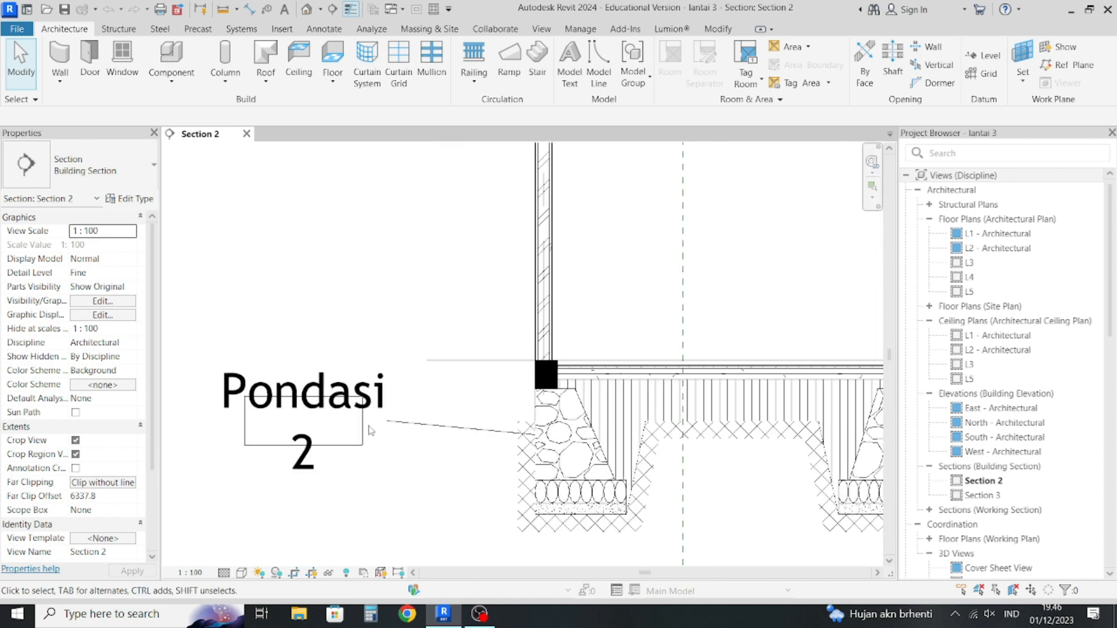
scroll(370, 431, up, 1)
Delete the existing boxed Pondasi 2 tag beside the outer stone foundation.
key(Escape)
key(Escape)
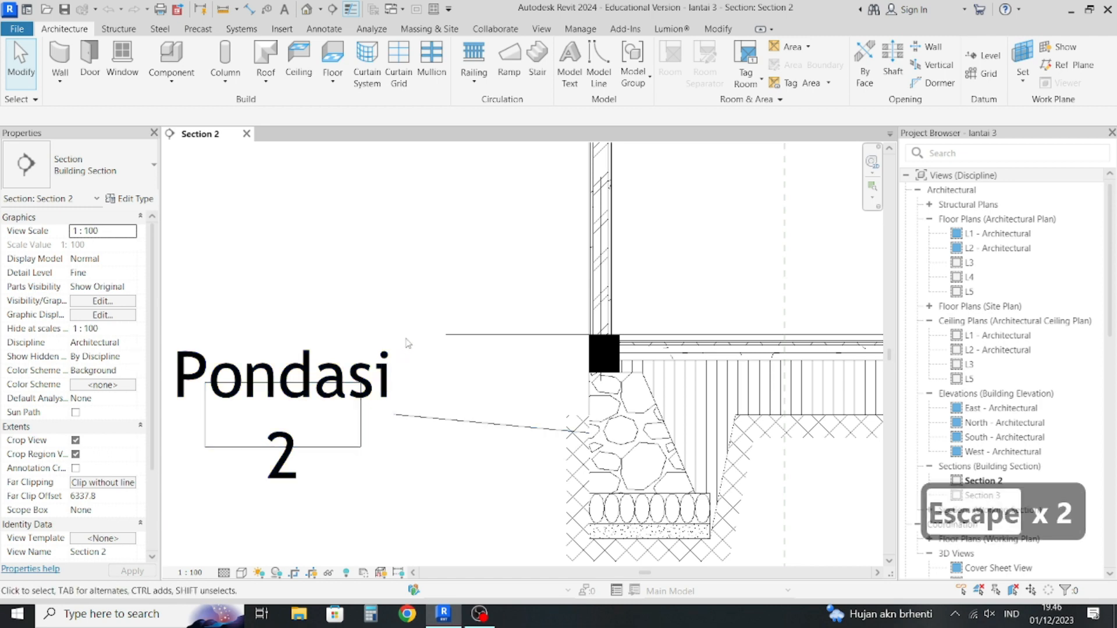
scroll(407, 344, down, 1)
click(312, 456)
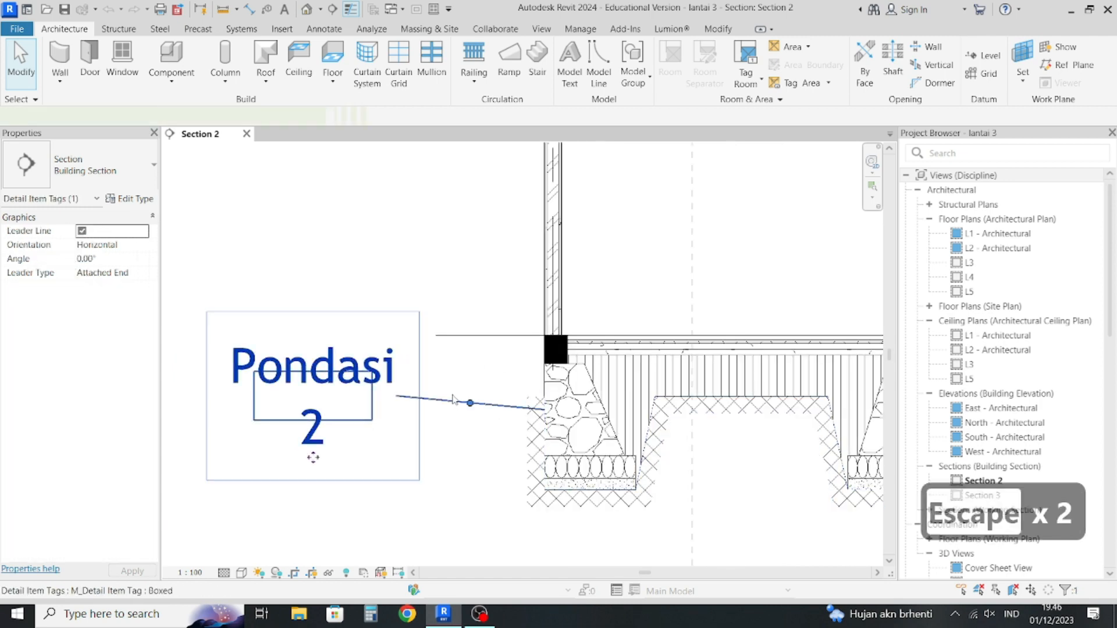
key(d)
key(e)
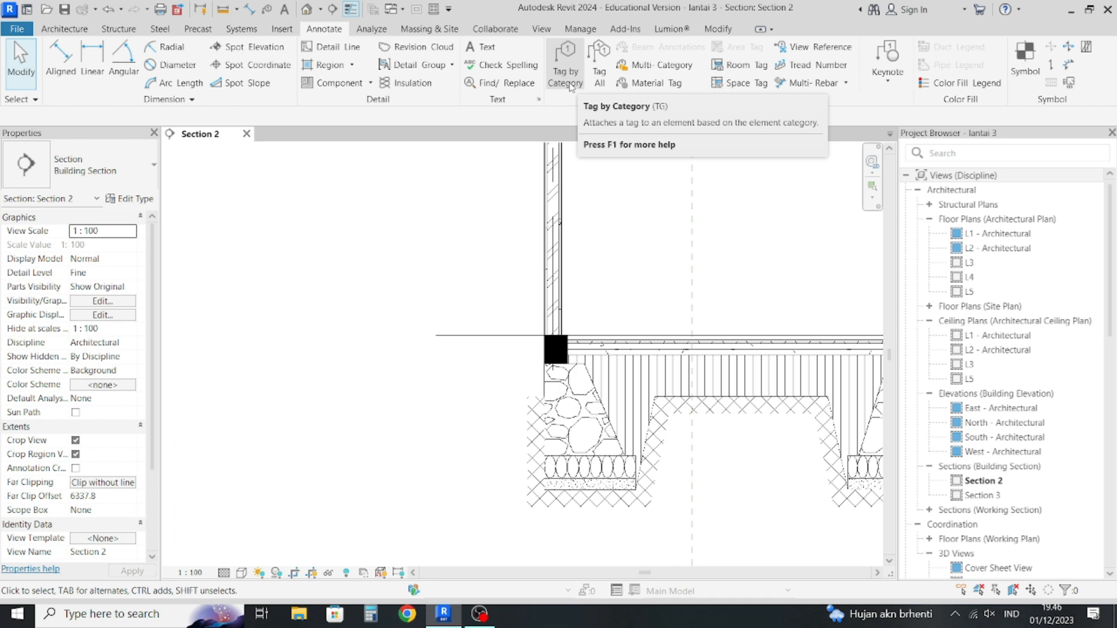
Tag the outer stone foundation by category and move its tag text away from the foundation, slightly above the leader's end.
click(570, 85)
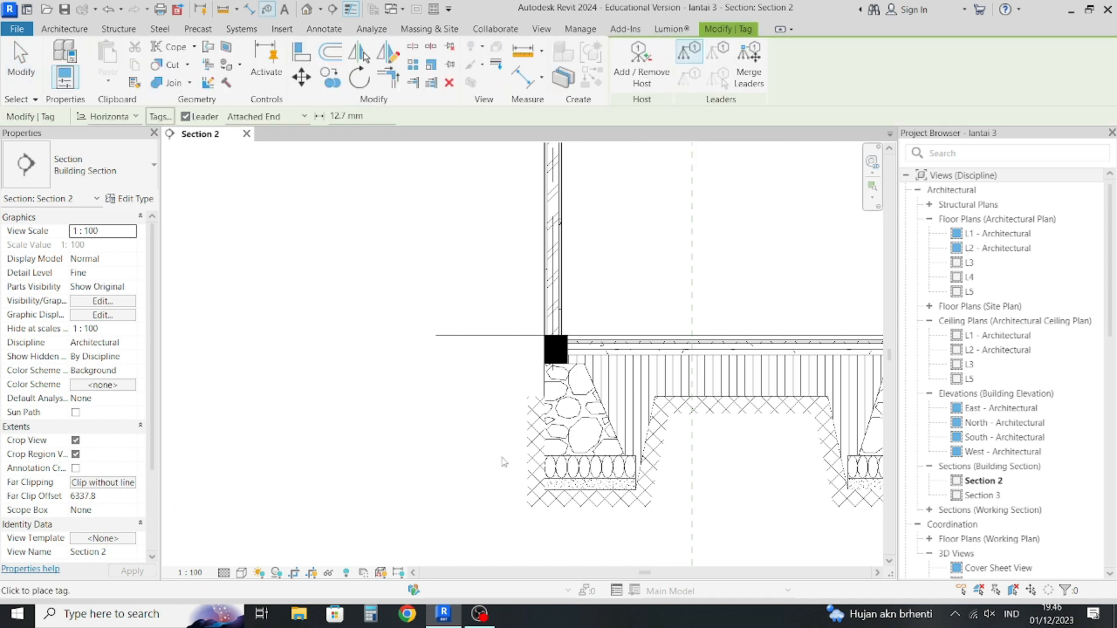
click(530, 443)
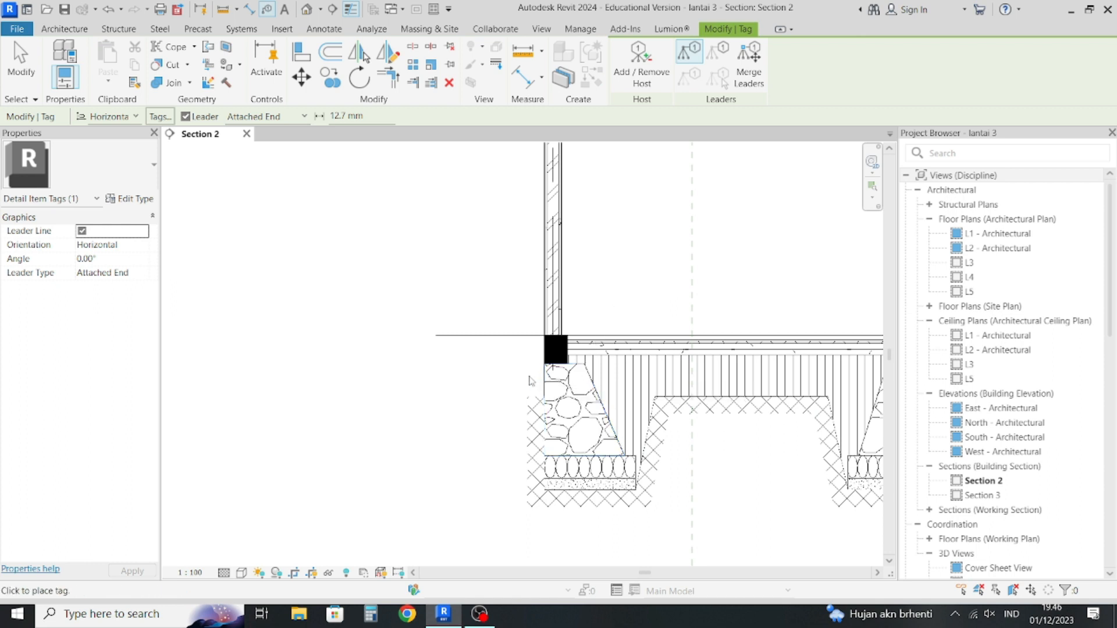
click(550, 380)
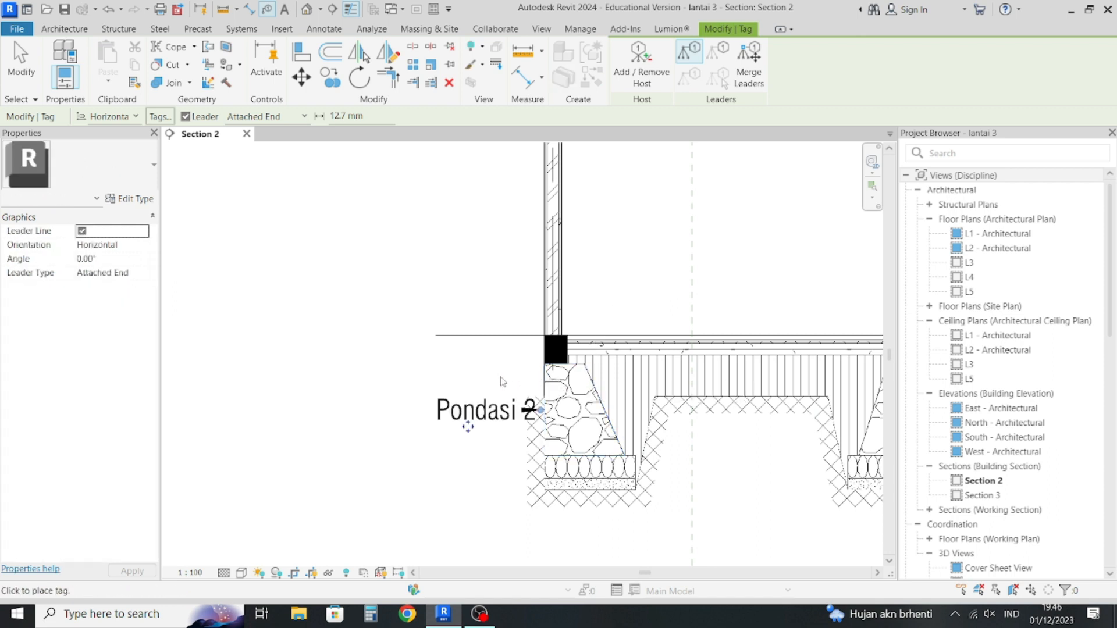
drag(466, 424, 364, 391)
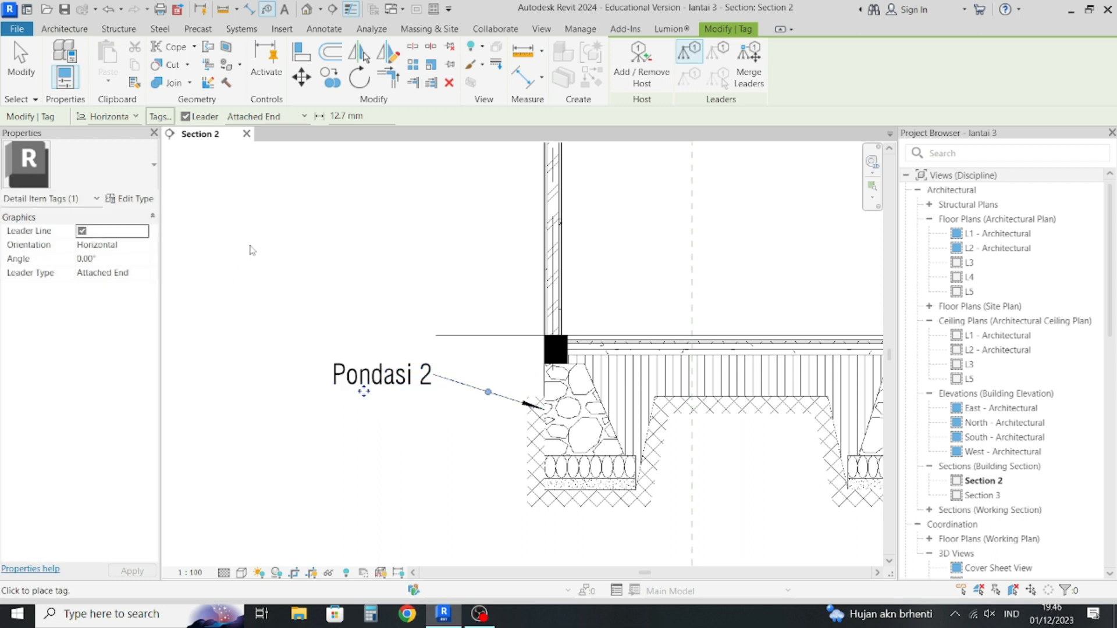
key(Escape)
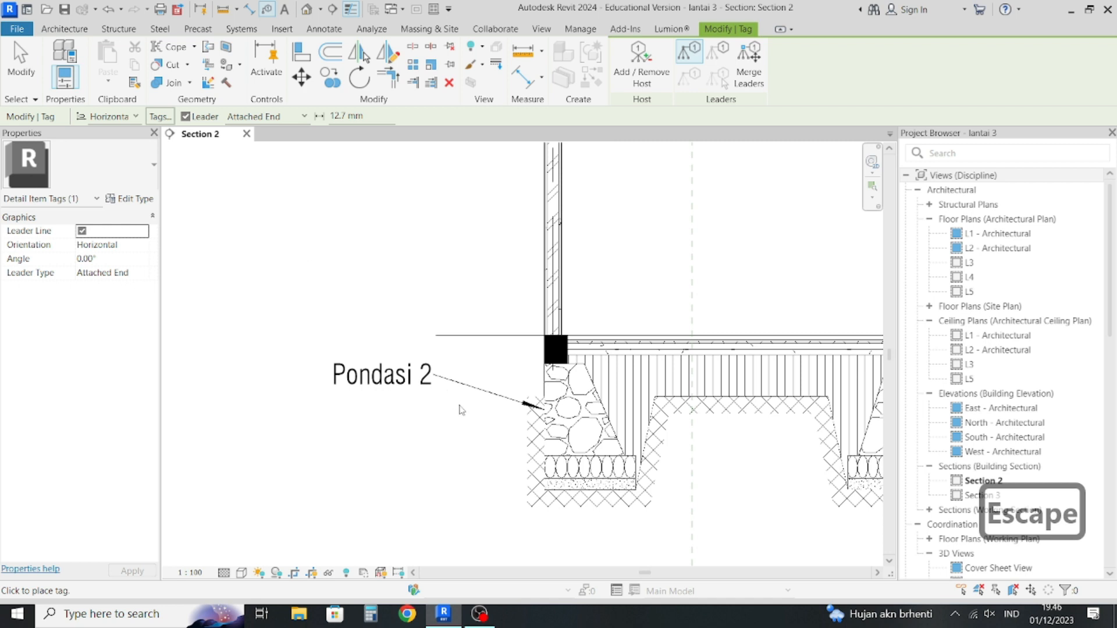
key(Escape)
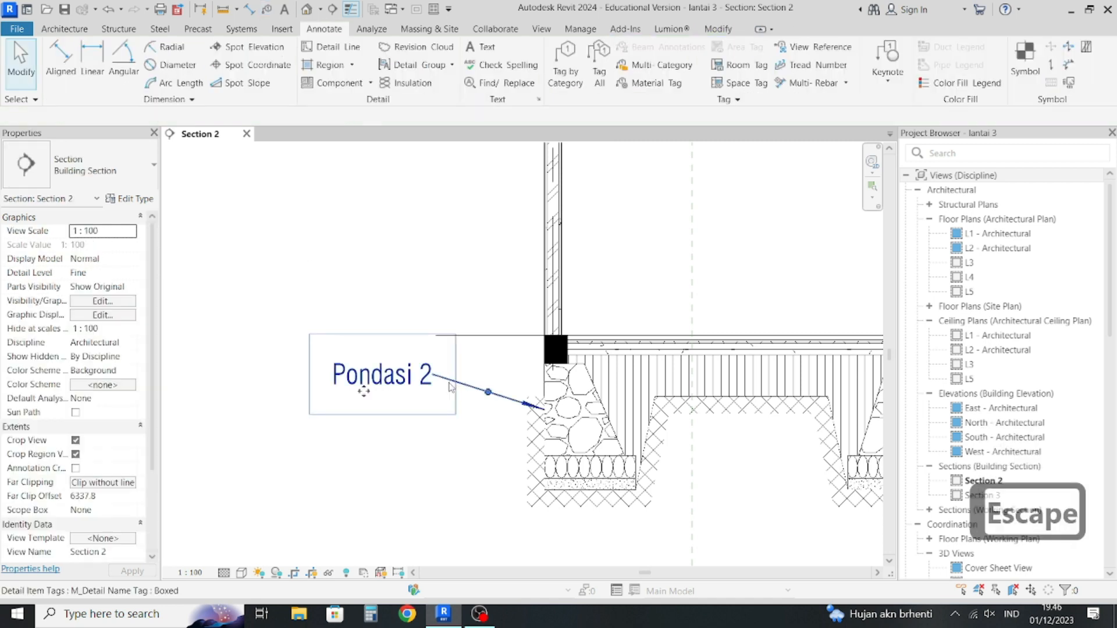
Change the new foundation tag's type to M_Detail Item Tag Standard.
click(105, 171)
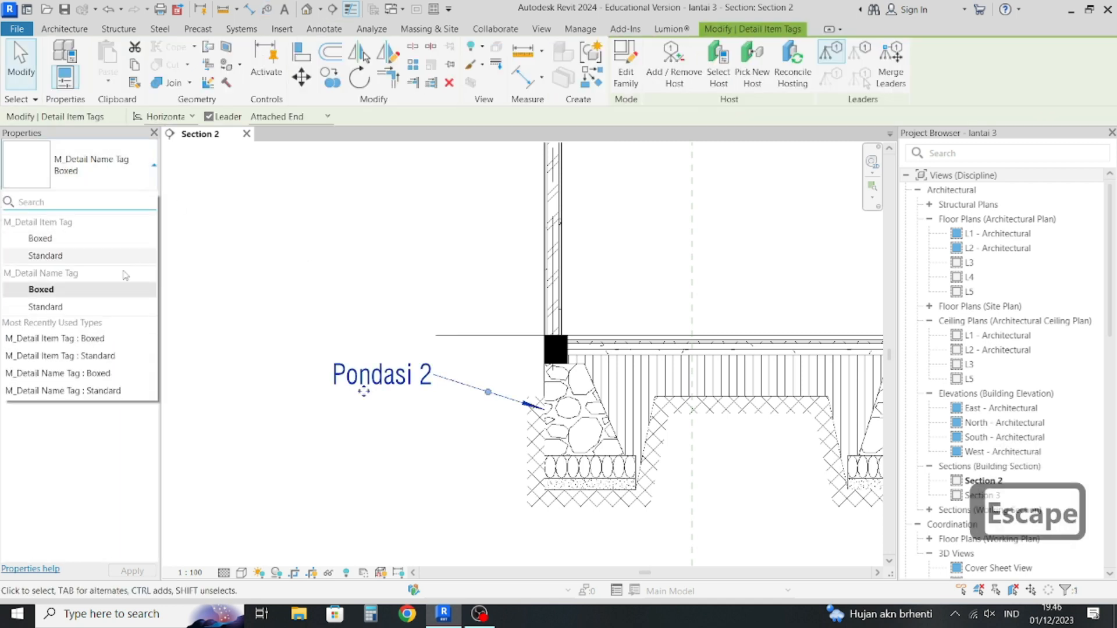
click(69, 244)
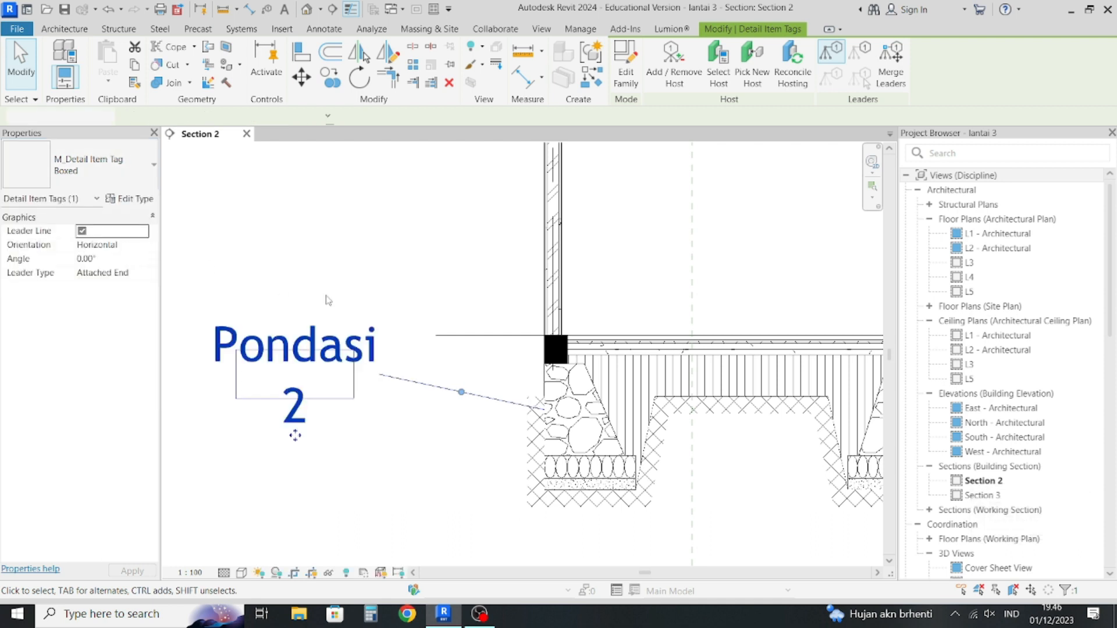
click(113, 178)
key(Escape)
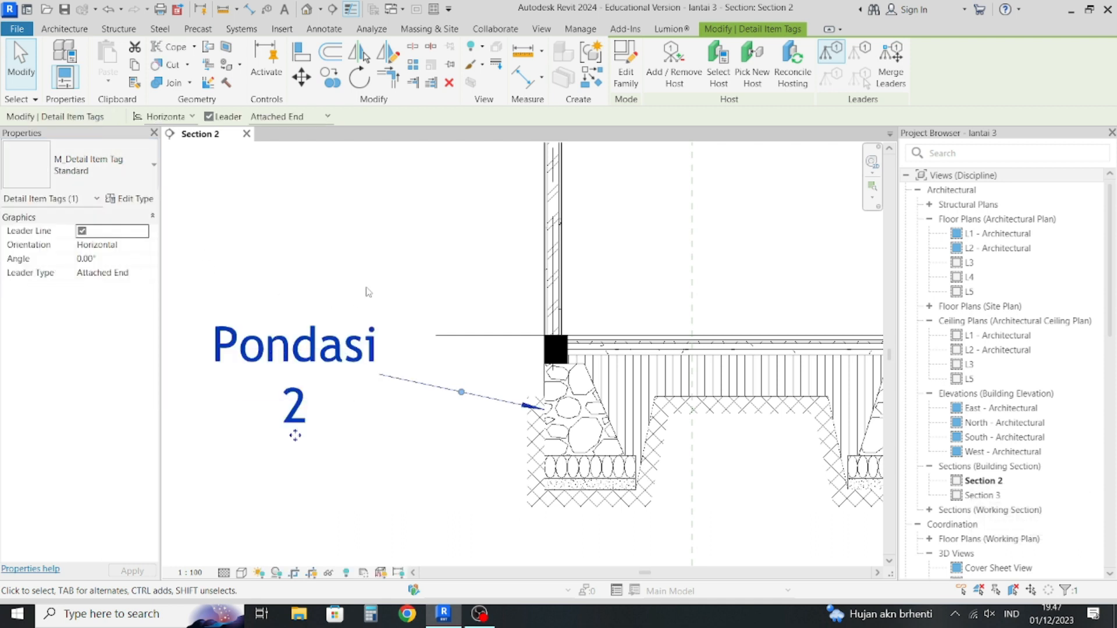
click(366, 322)
scroll(366, 321, down, 2)
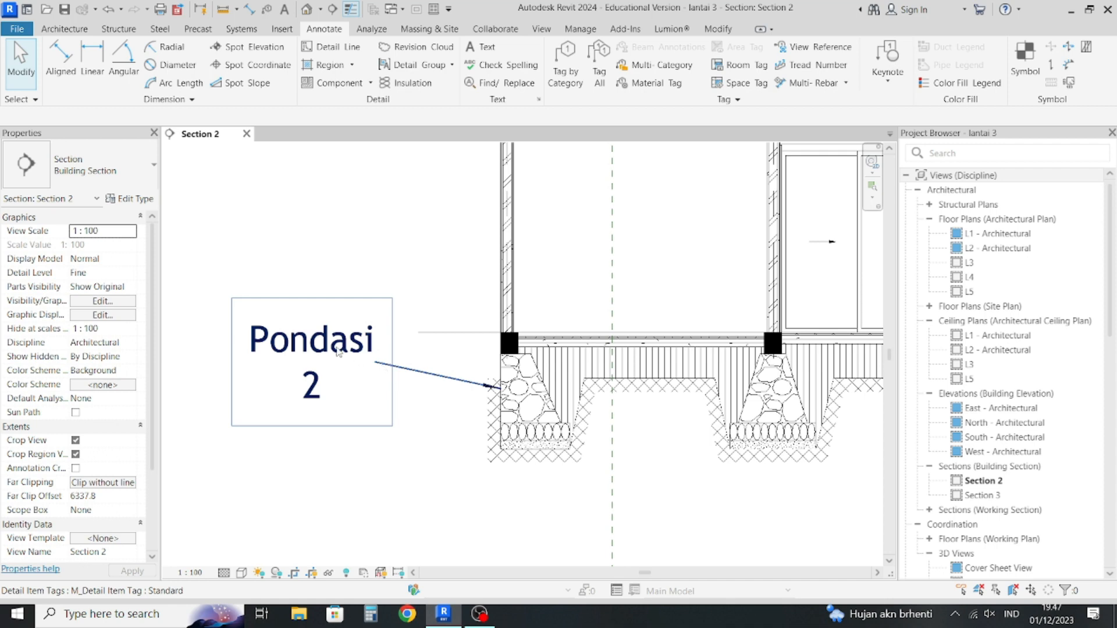
Open the M_Detail Item Tag family for editing and widen its Type Name label so the text fits on one line.
click(338, 352)
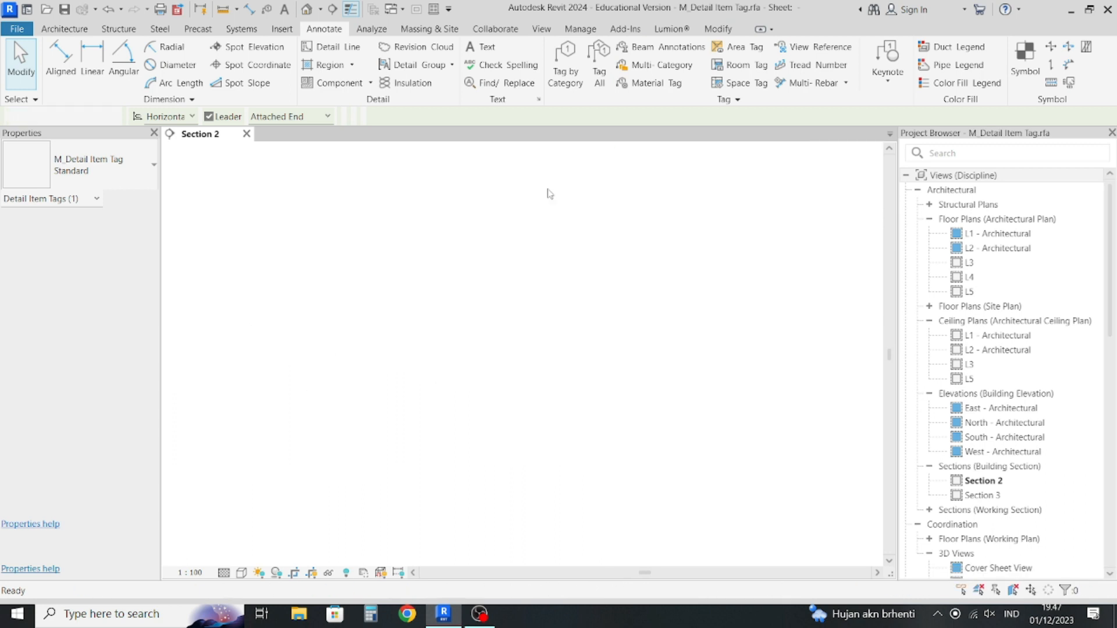
scroll(492, 269, down, 1)
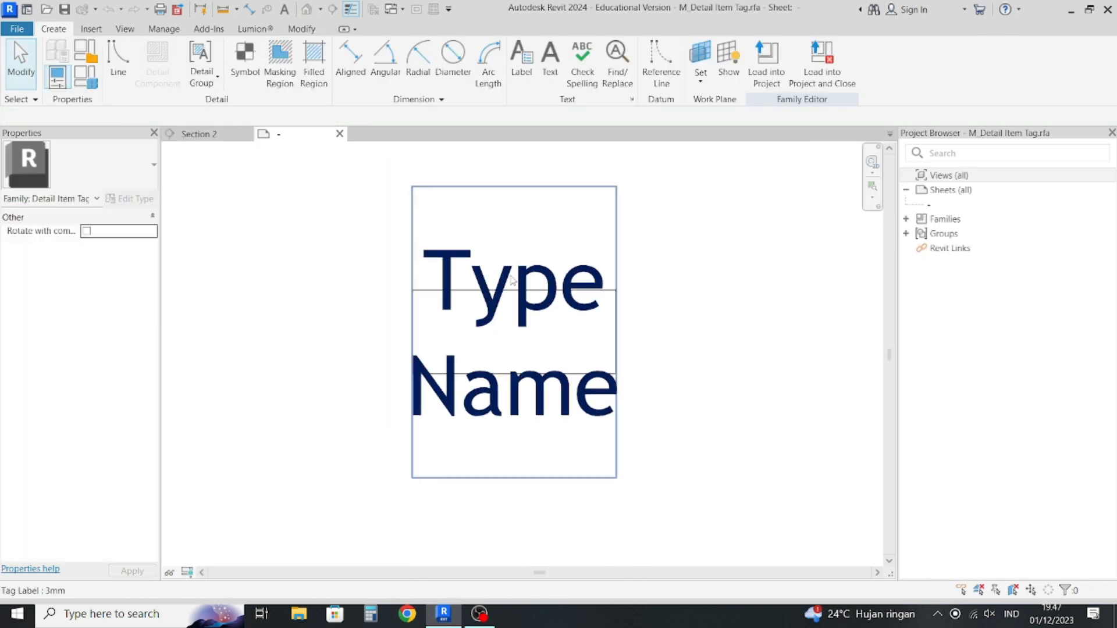
click(497, 285)
scroll(468, 285, down, 1)
click(668, 301)
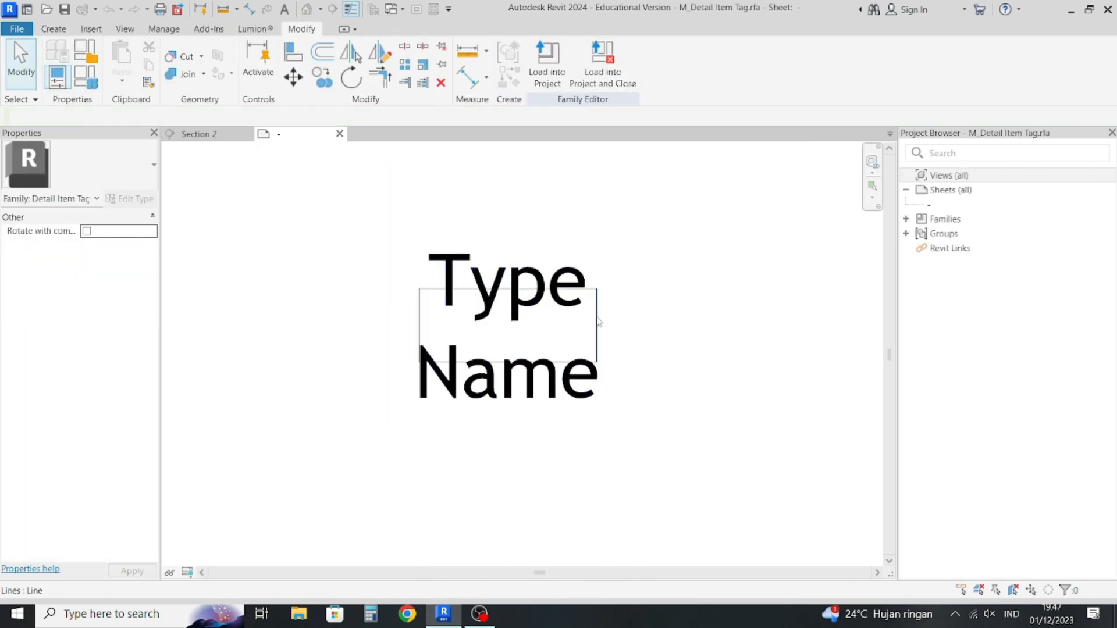
click(596, 323)
click(584, 300)
drag(596, 324, 778, 327)
scroll(562, 274, down, 1)
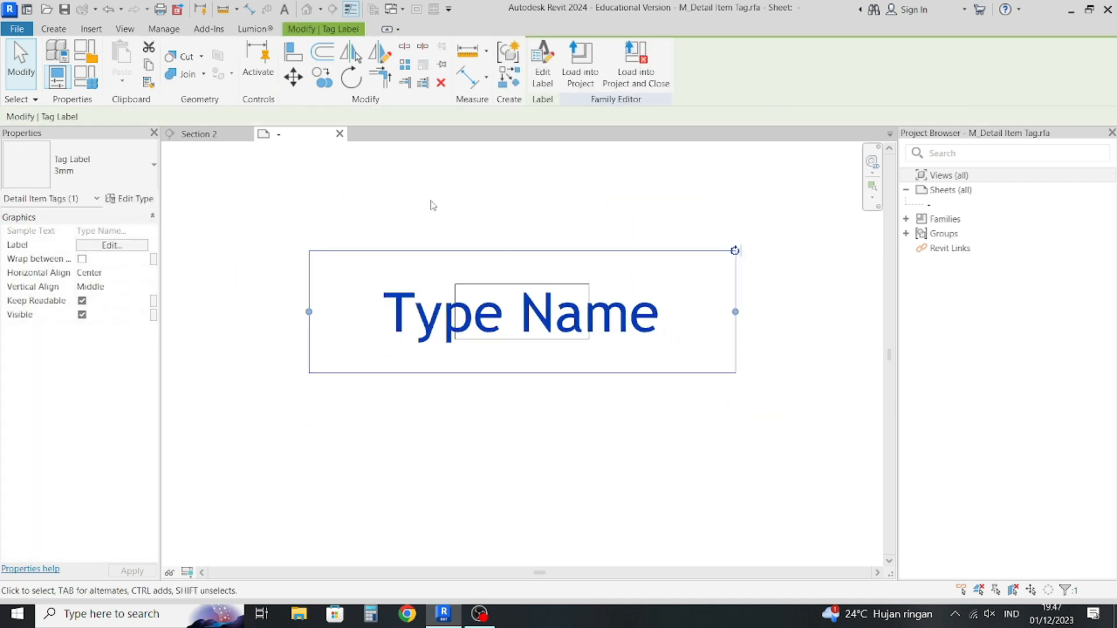
Duplicate the label's 3mm type under the name 1.8.
click(144, 203)
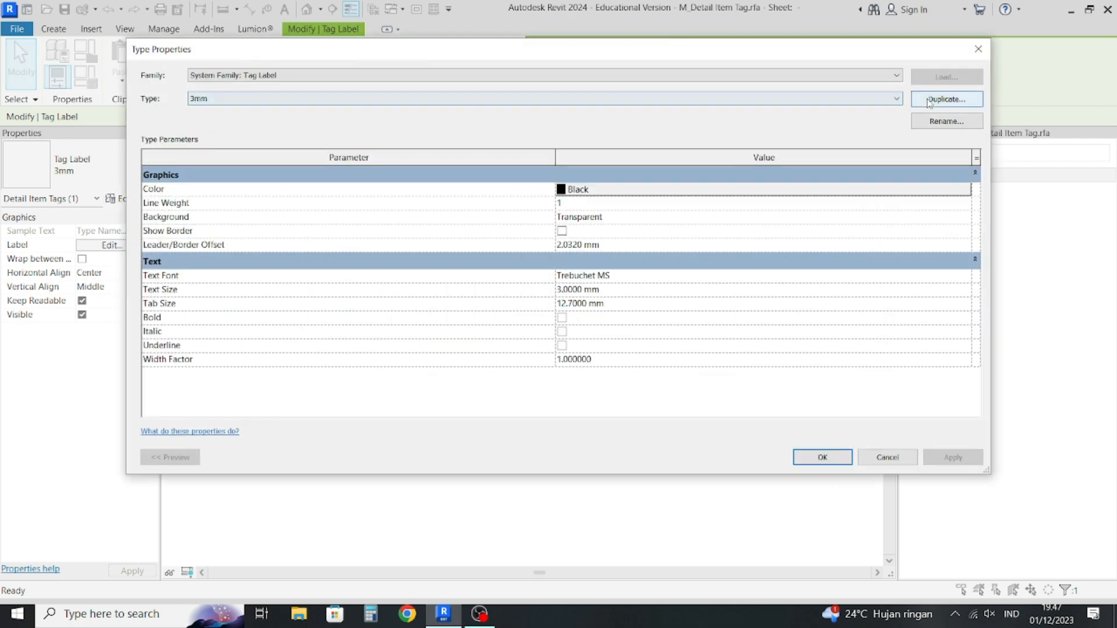
click(947, 99)
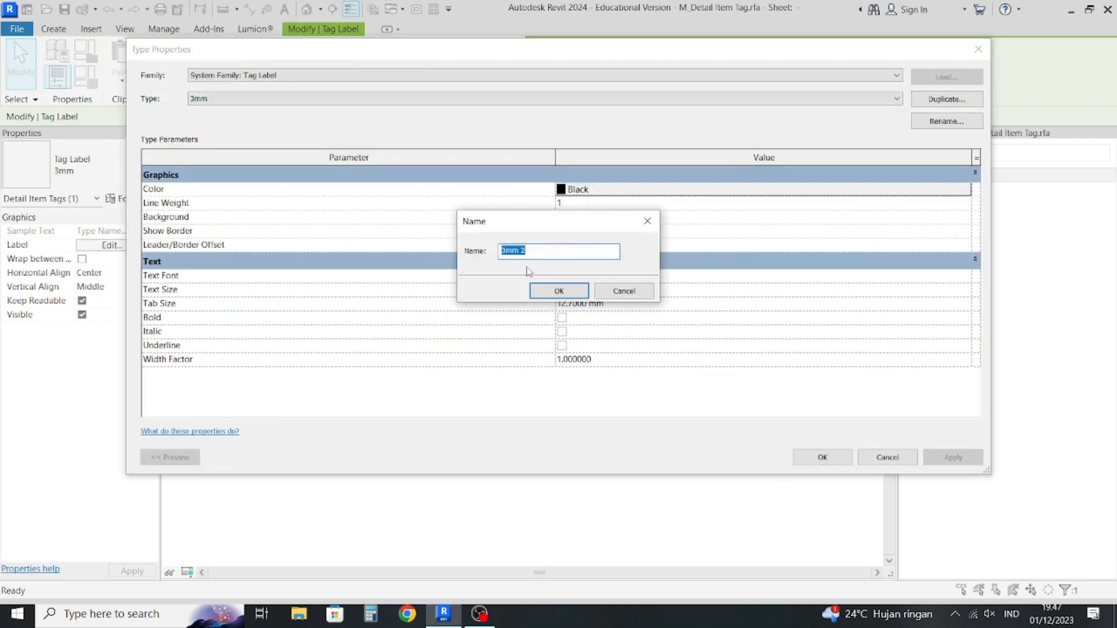
text(1.)
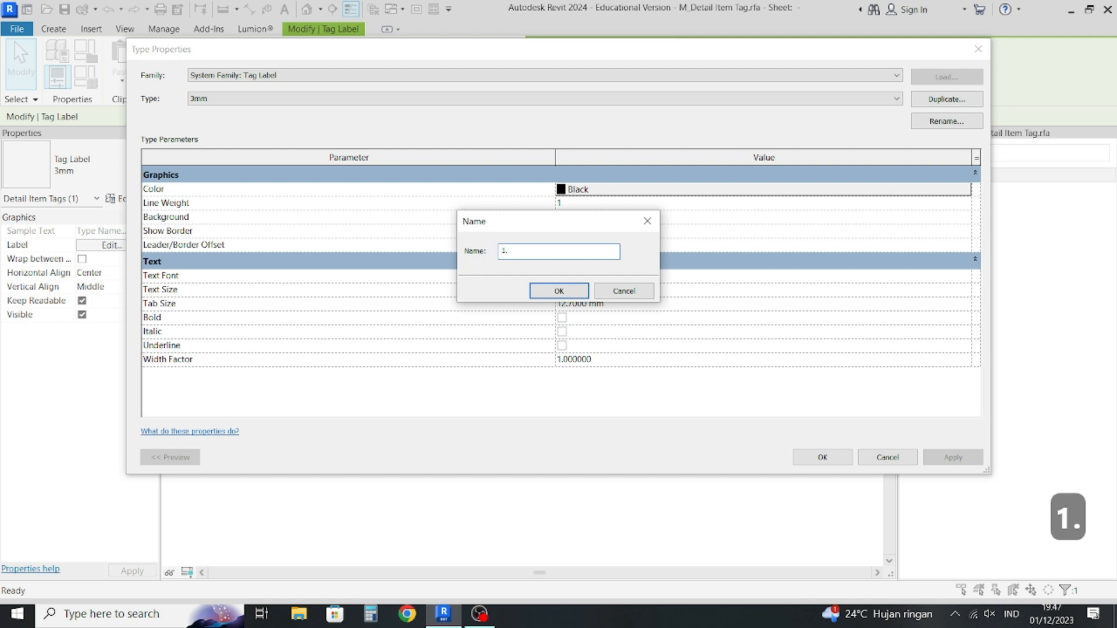
text(8)
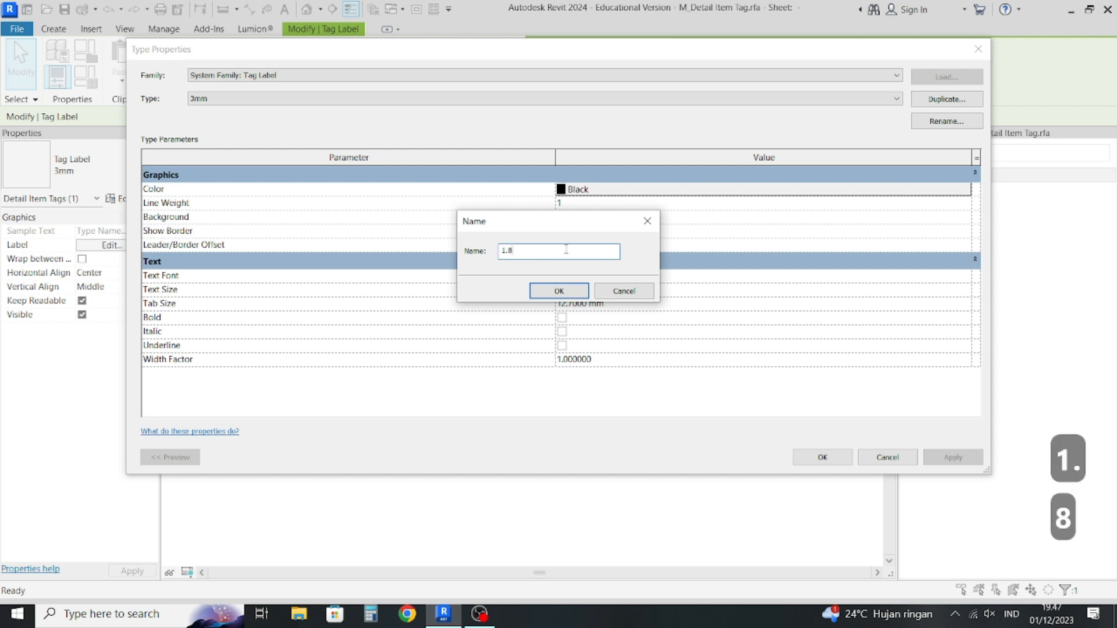
click(589, 296)
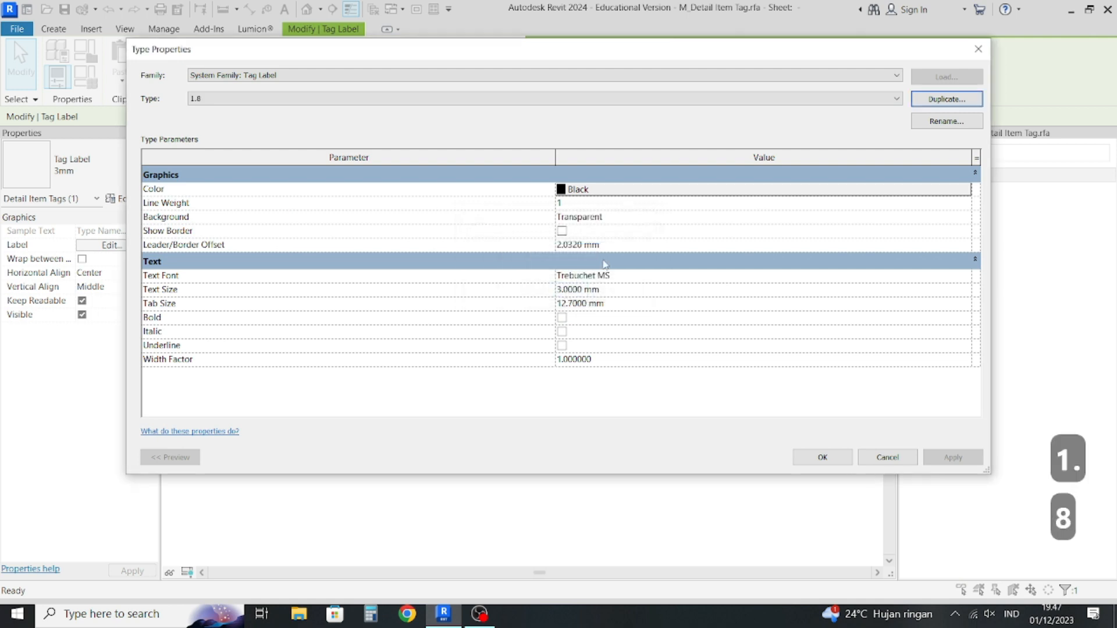
Set the text size of the 1.8 label type to 1.8 mm.
click(619, 289)
text(1)
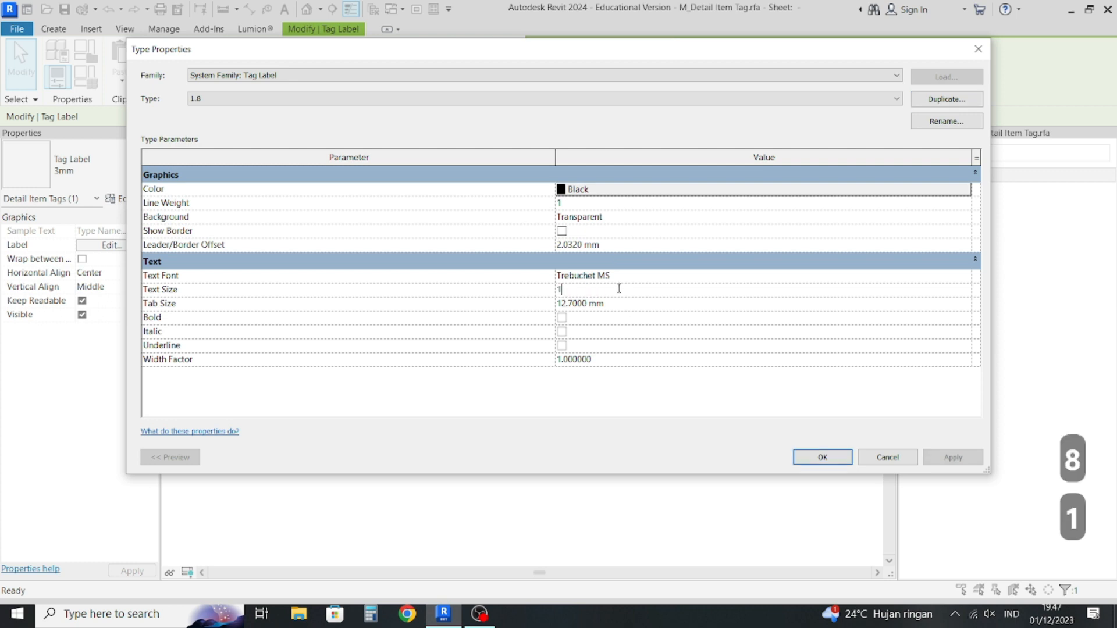
text(,8)
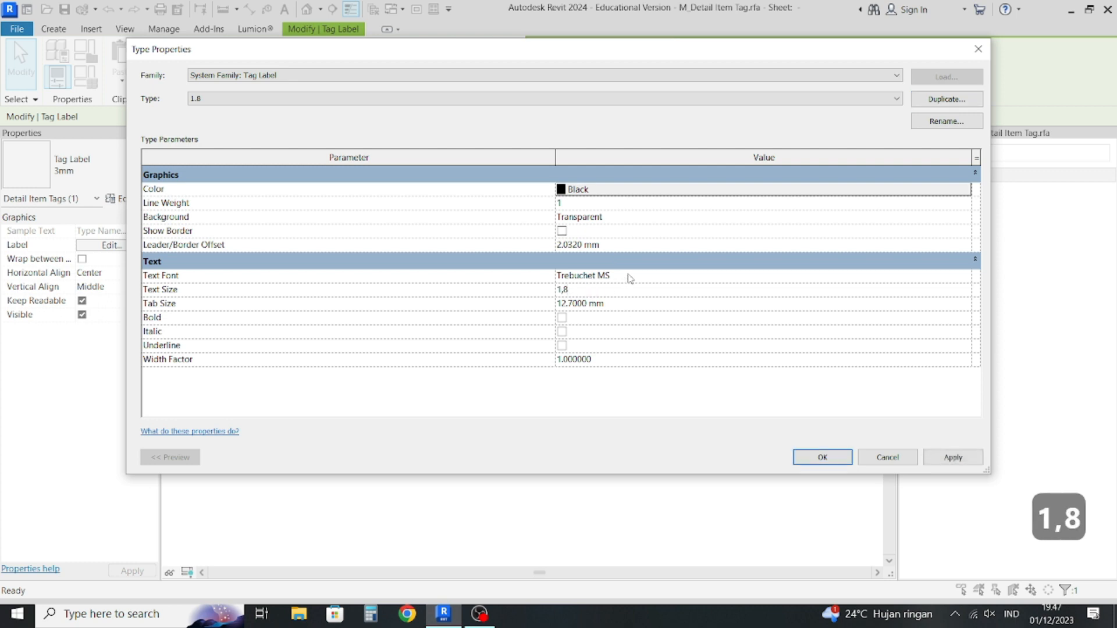
key(BackSpace)
key(BackSpace)
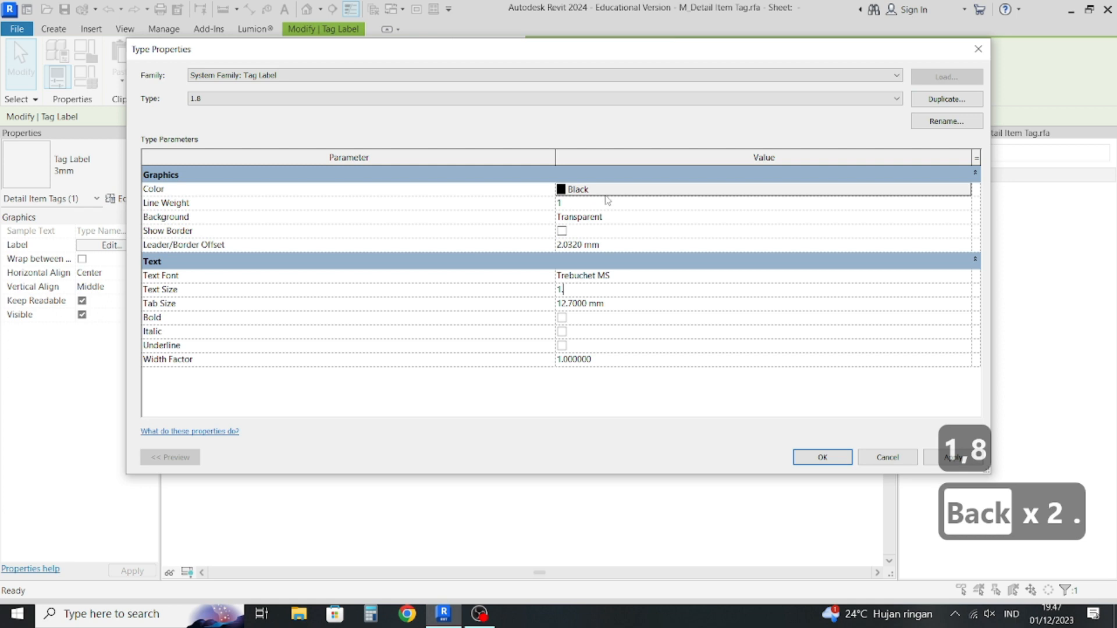
text(.8)
Set the text font of the 1.8 label type to Swis721 LtCn BT and apply the type changes.
click(634, 280)
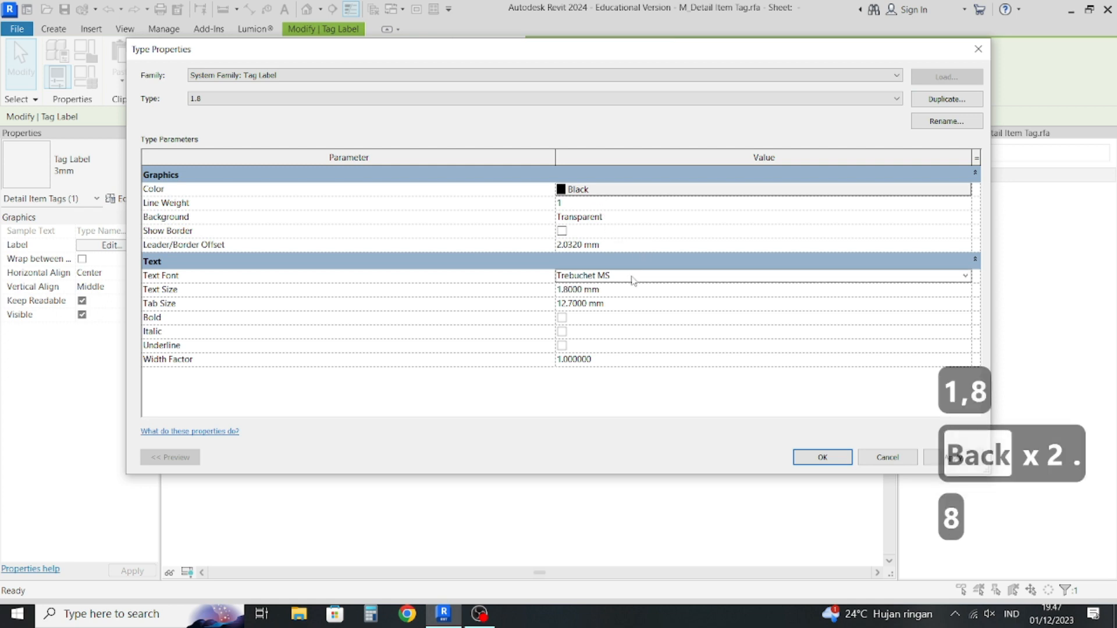
click(965, 278)
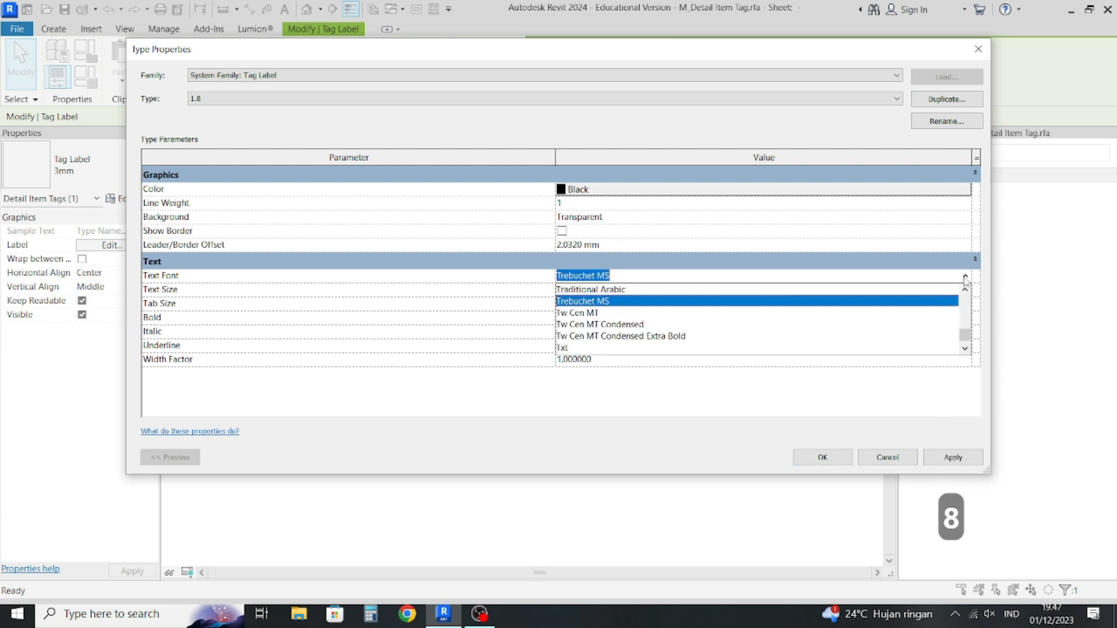
text(sw)
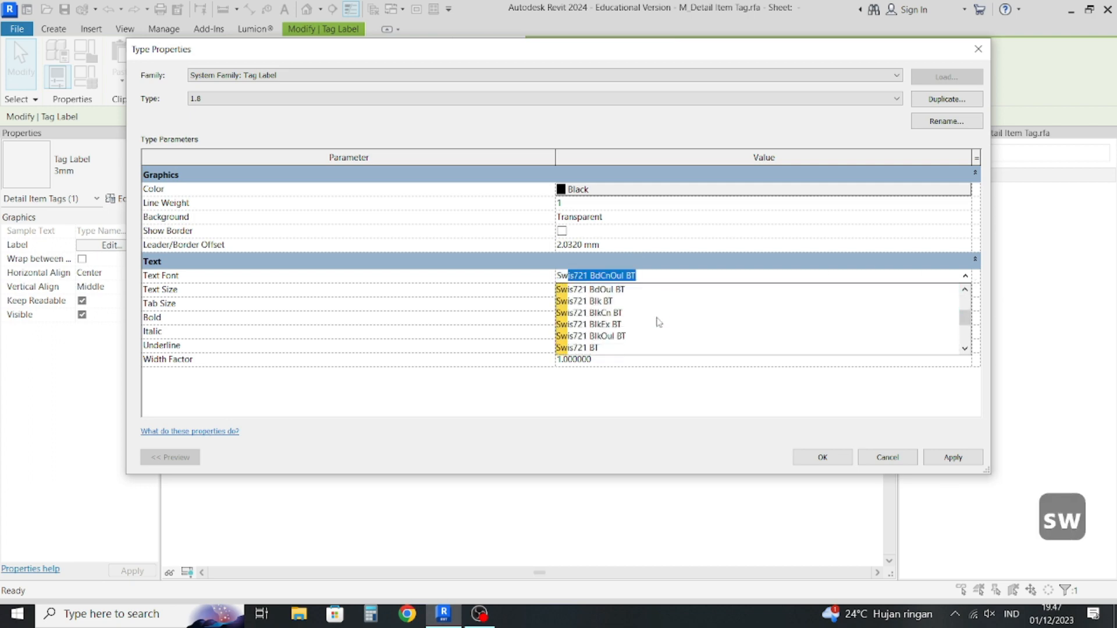
scroll(649, 330, down, 2)
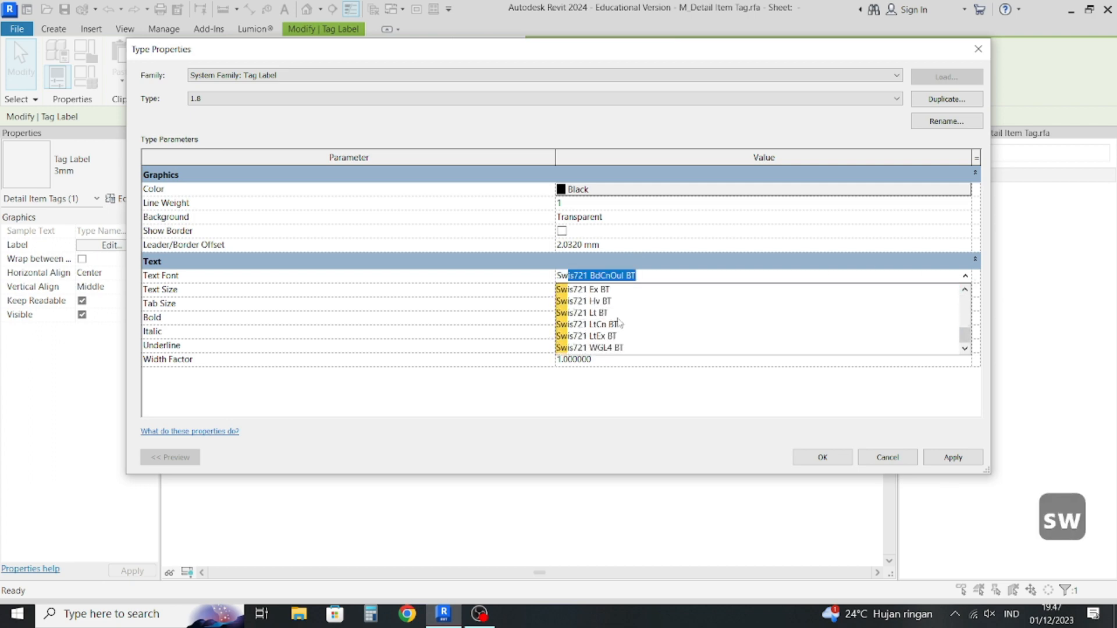
click(592, 325)
click(822, 457)
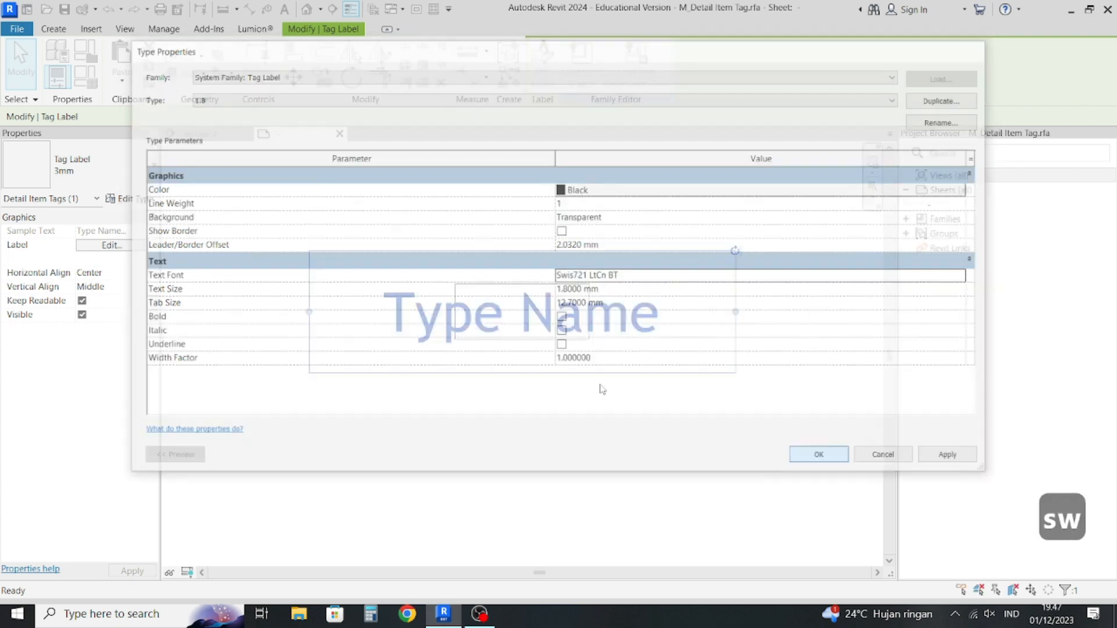
click(519, 271)
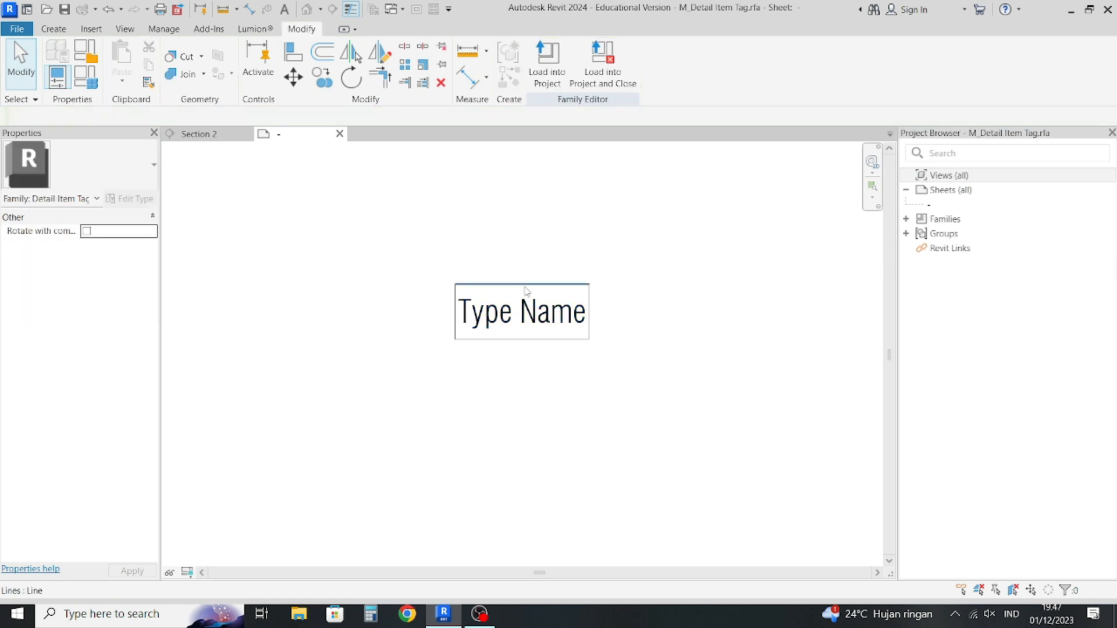
Delete the four border lines of the box around the Type Name label.
click(525, 285)
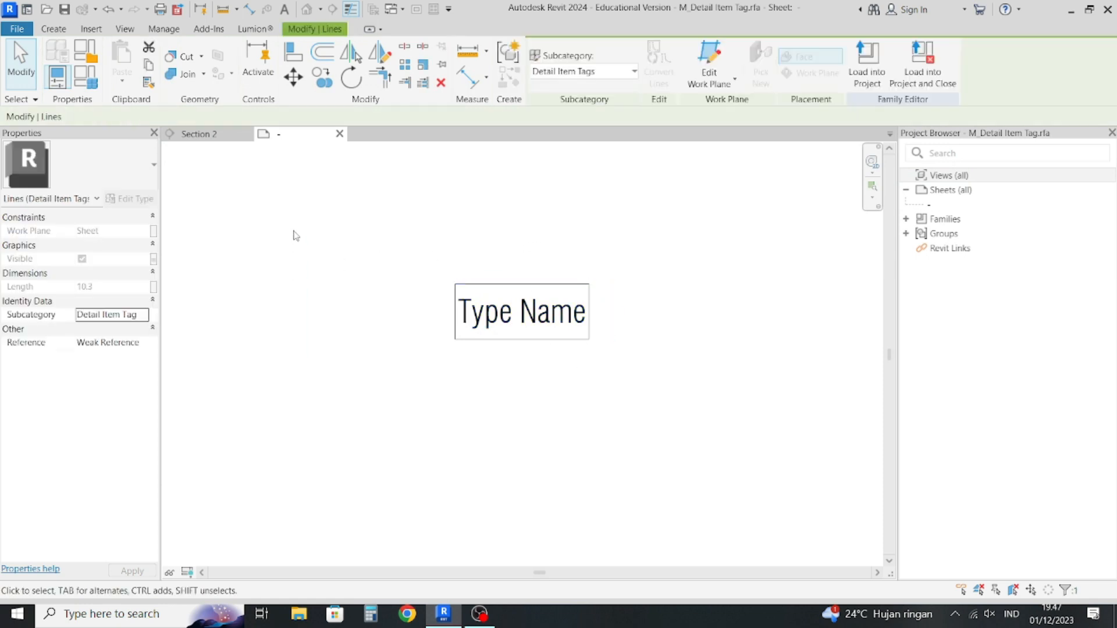
click(315, 241)
click(454, 326)
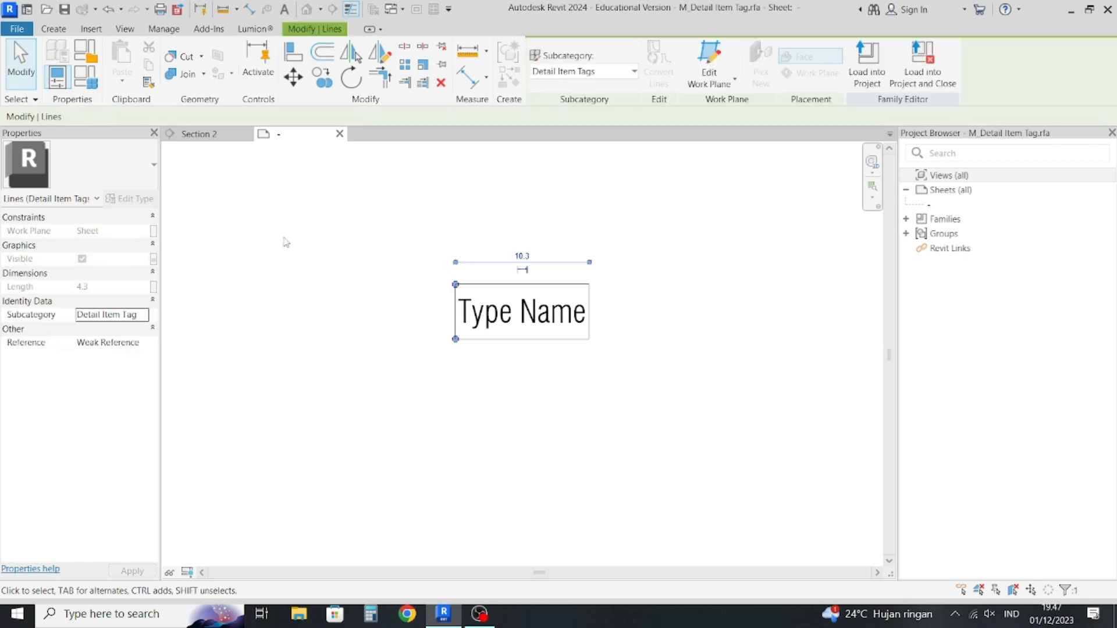
key(d)
key(e)
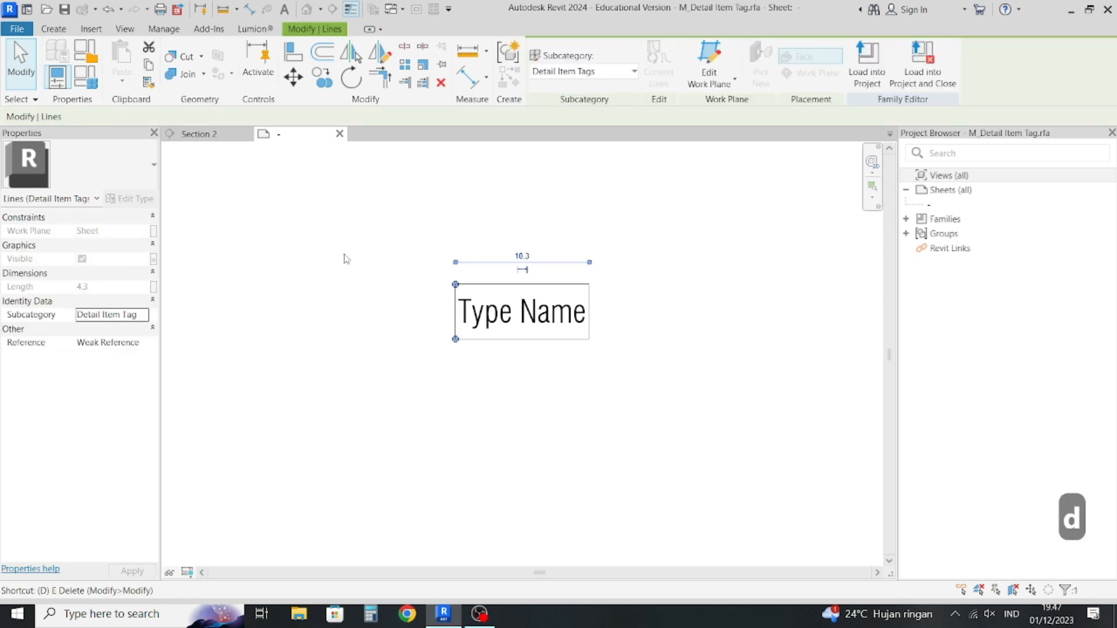
click(589, 309)
key(d)
key(e)
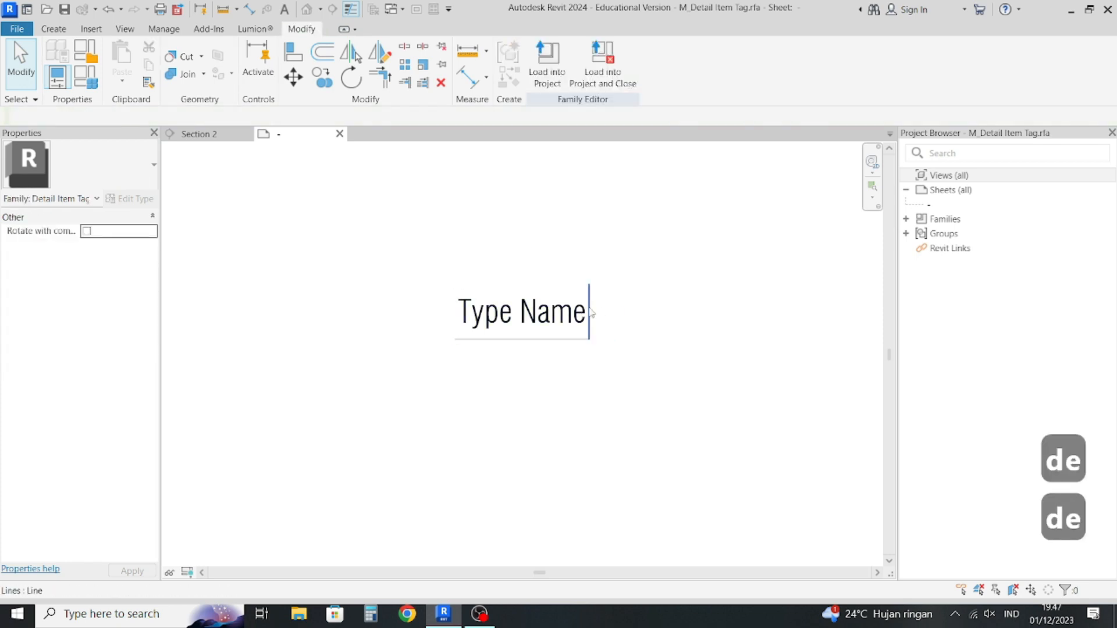
click(589, 308)
key(d)
key(e)
click(568, 340)
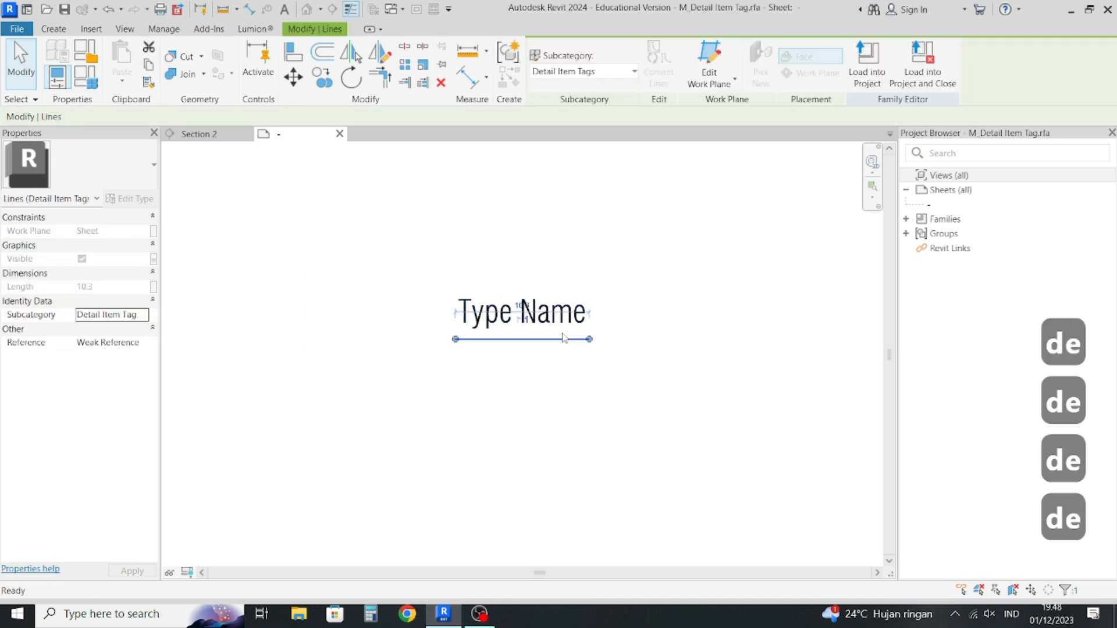
key(d)
key(e)
Edit the Type Name label's parameters, adding Model as a second parameter and removing it again.
click(550, 323)
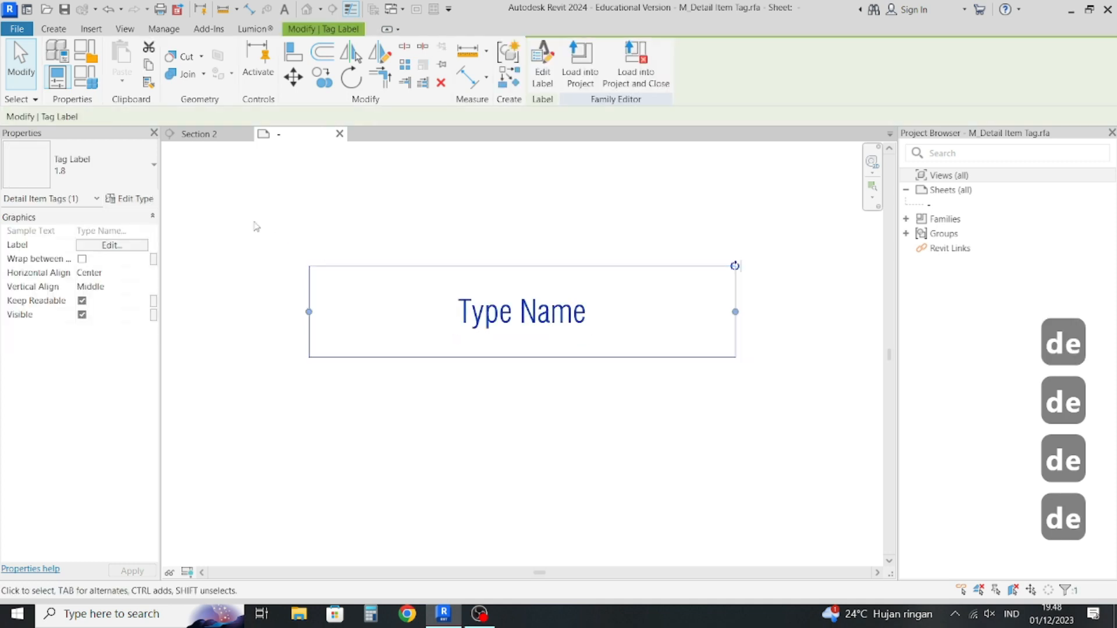
click(102, 257)
click(112, 245)
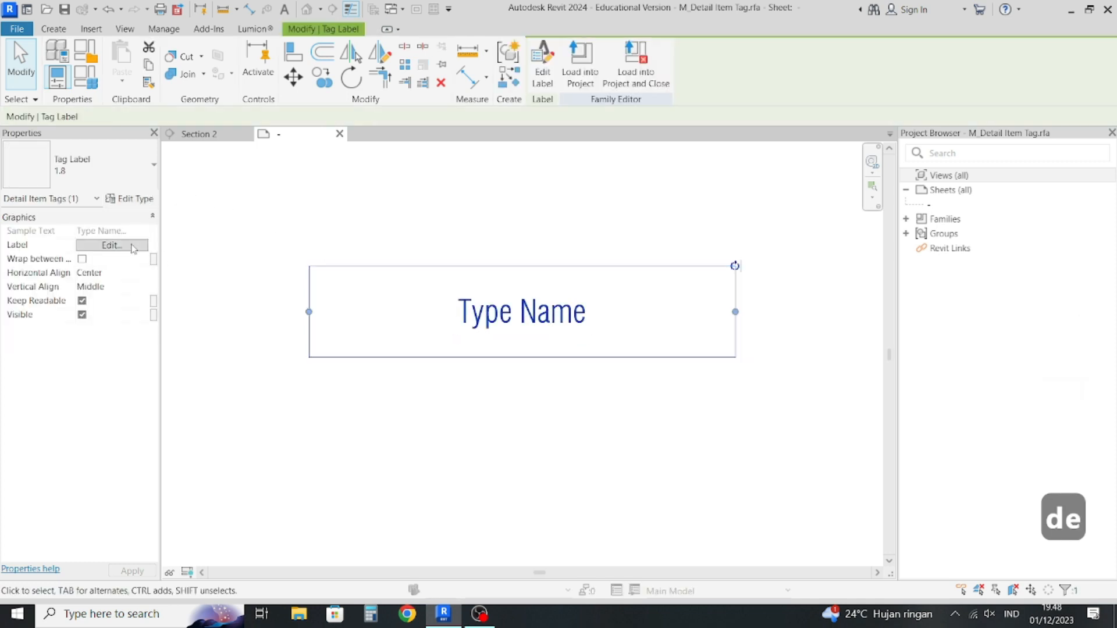
click(599, 282)
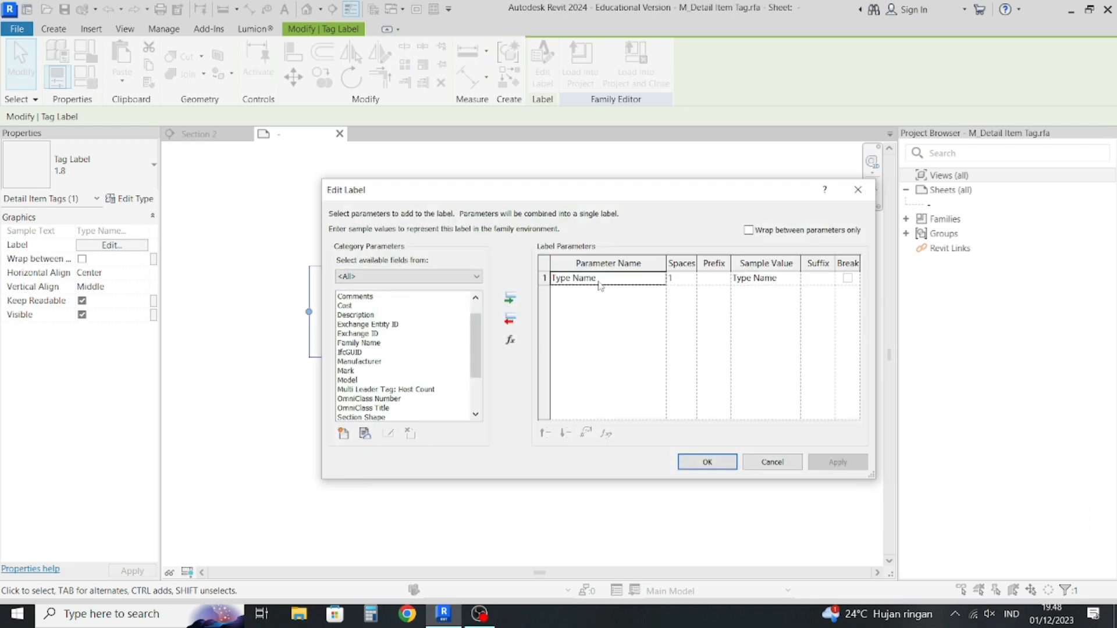
scroll(347, 391, down, 2)
click(360, 399)
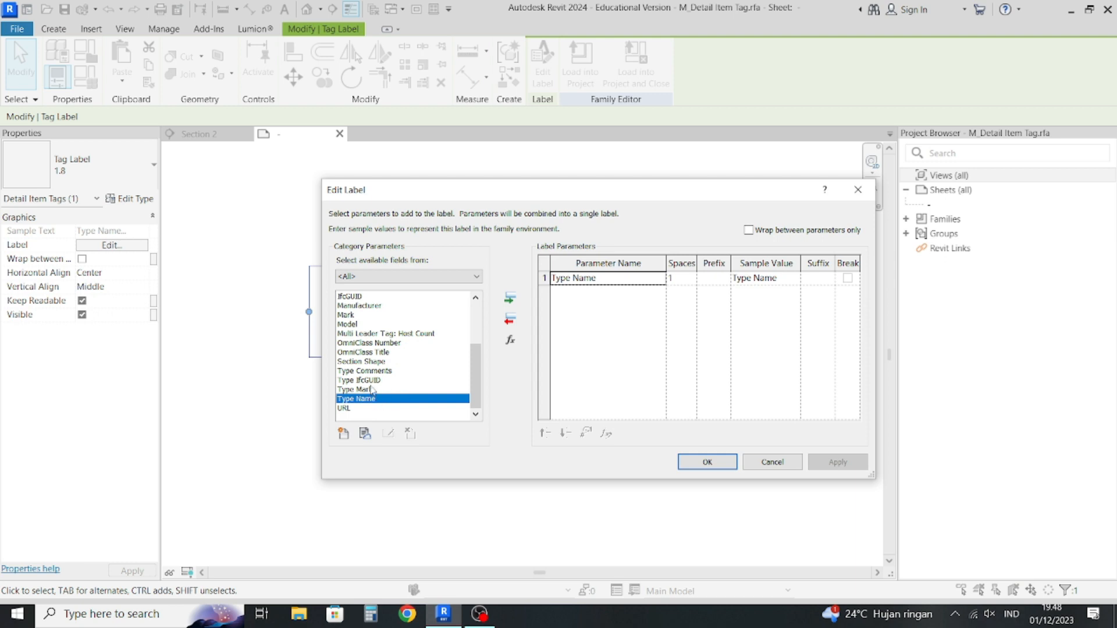
scroll(399, 369, up, 3)
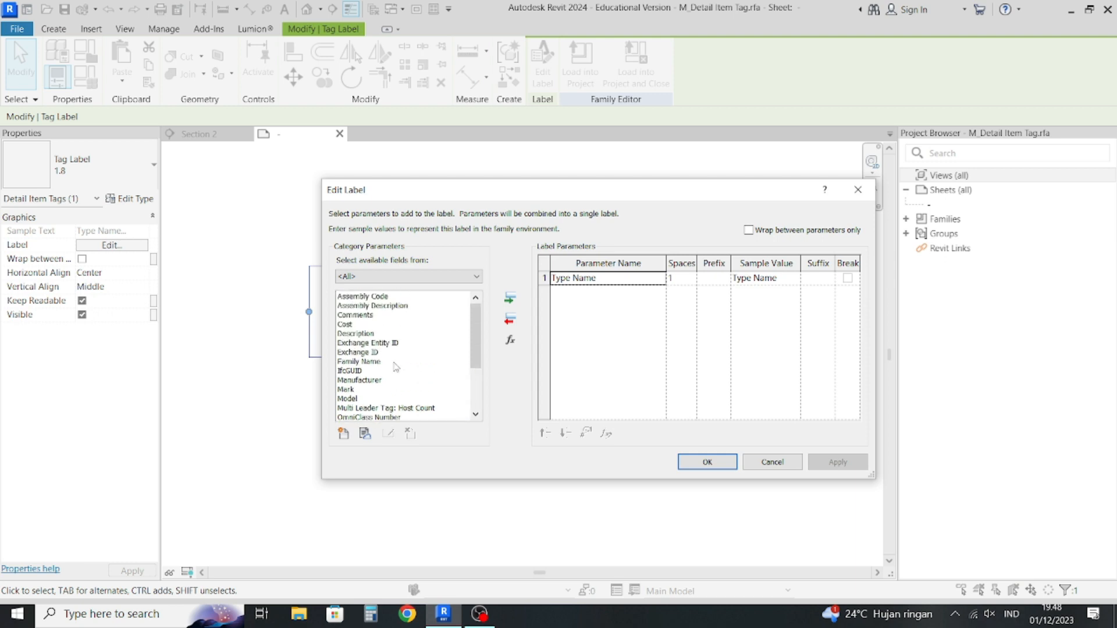
click(358, 399)
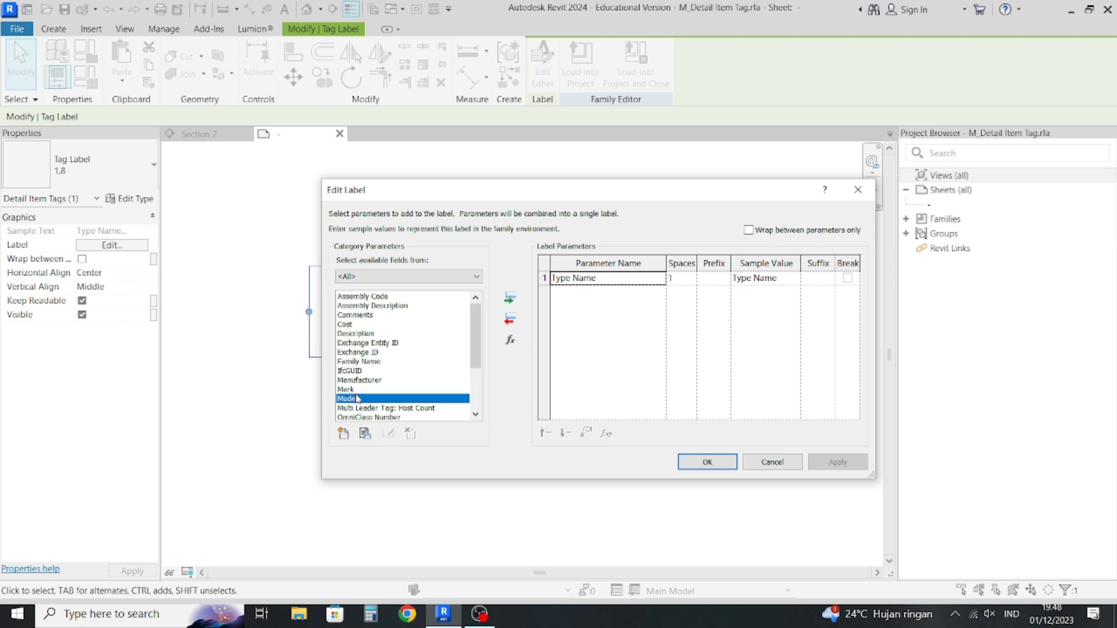
click(510, 298)
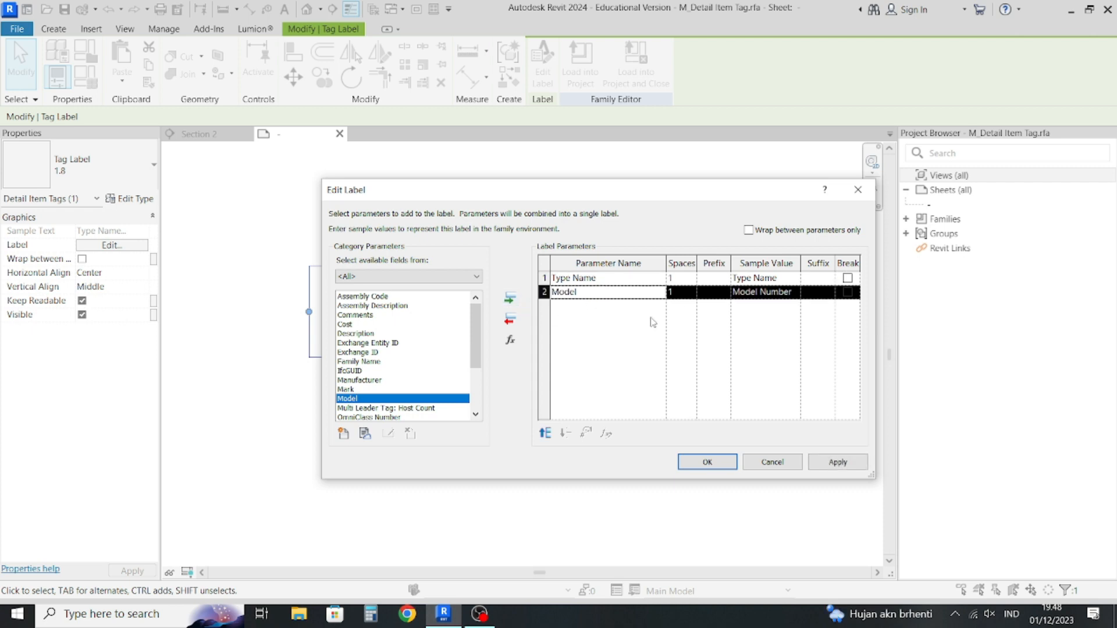
click(508, 319)
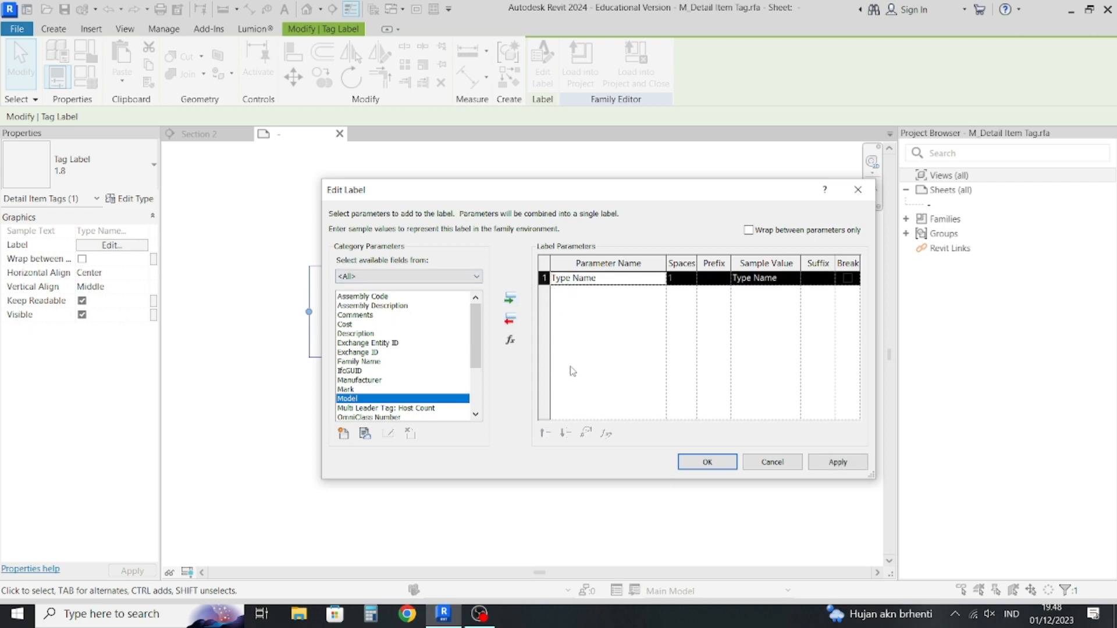
click(707, 462)
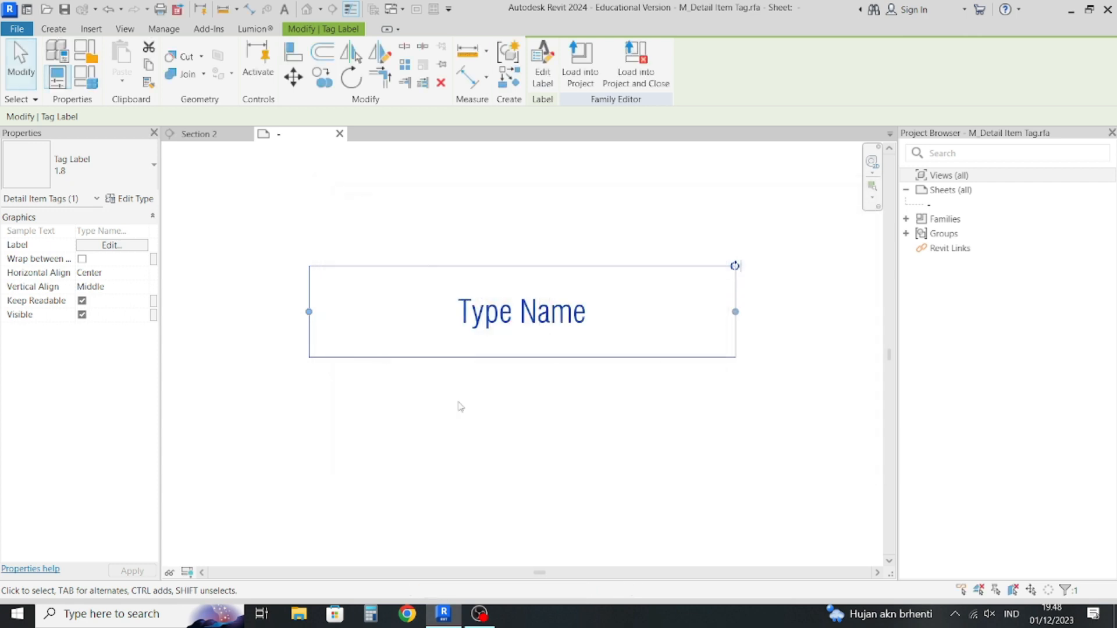
click(471, 260)
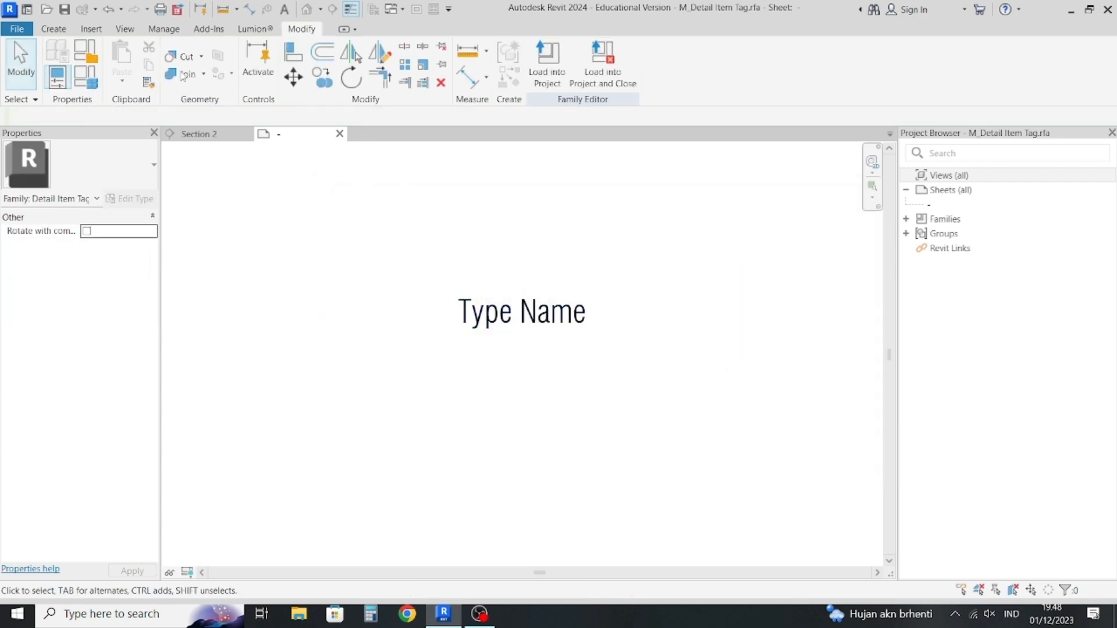
Save the family as M_Detail Nama Tag.rfa in the Documents folder and load it into the lantai 3 project.
click(18, 29)
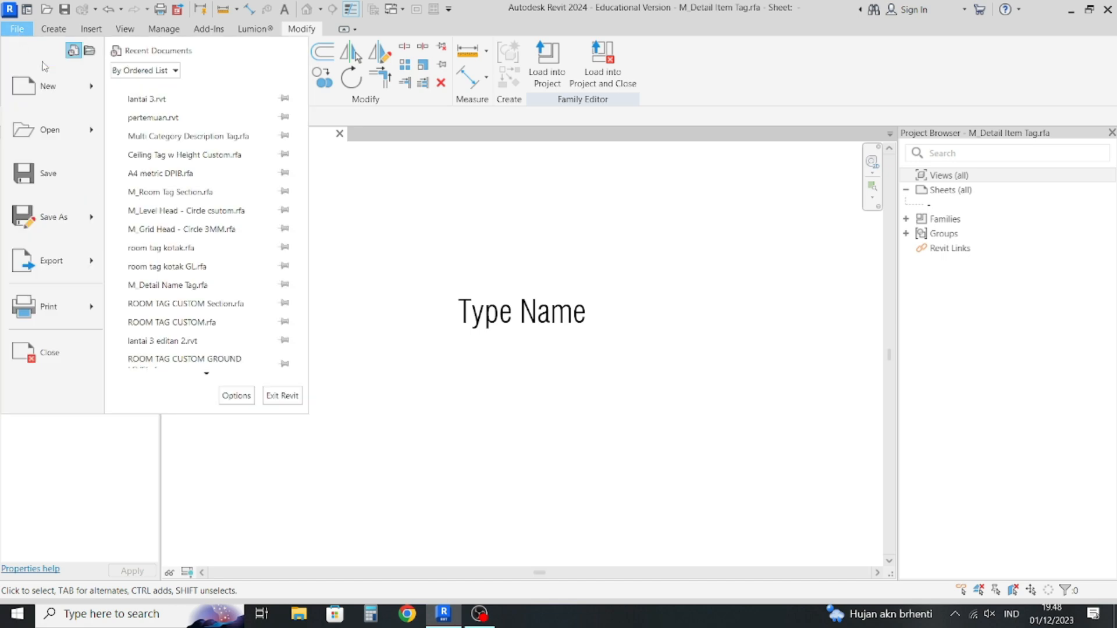
mouse_move(68, 234)
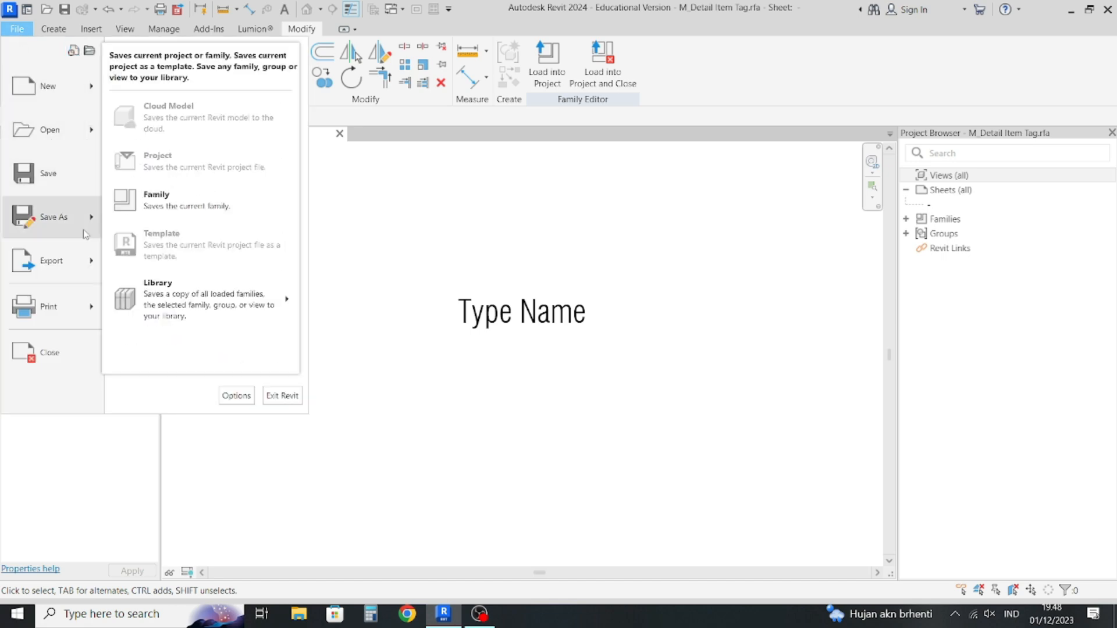
click(168, 201)
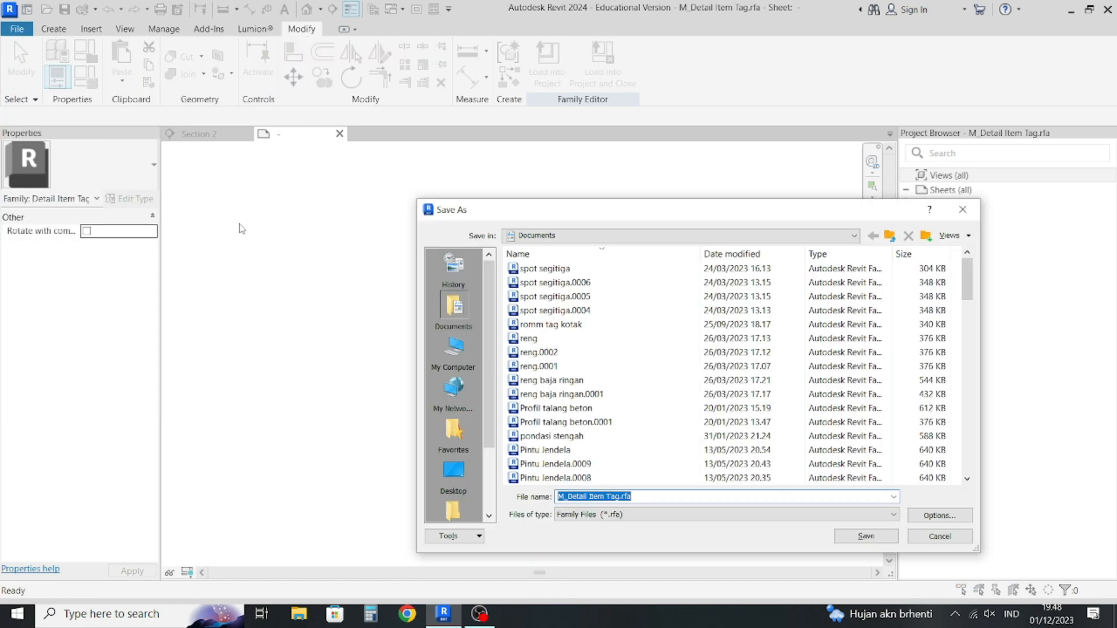
click(581, 236)
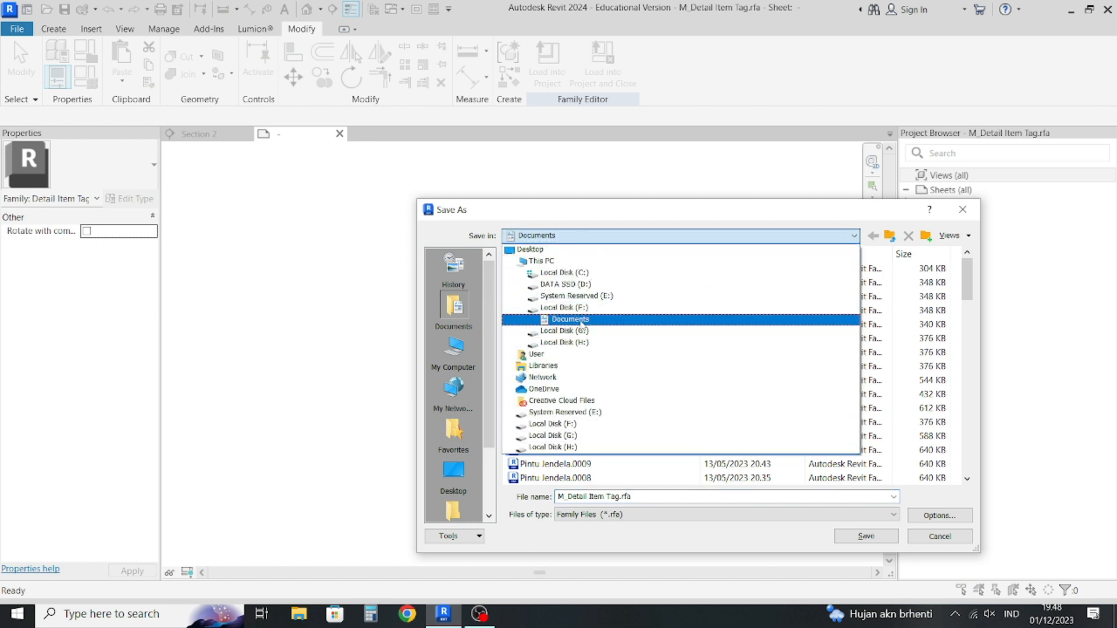
click(582, 320)
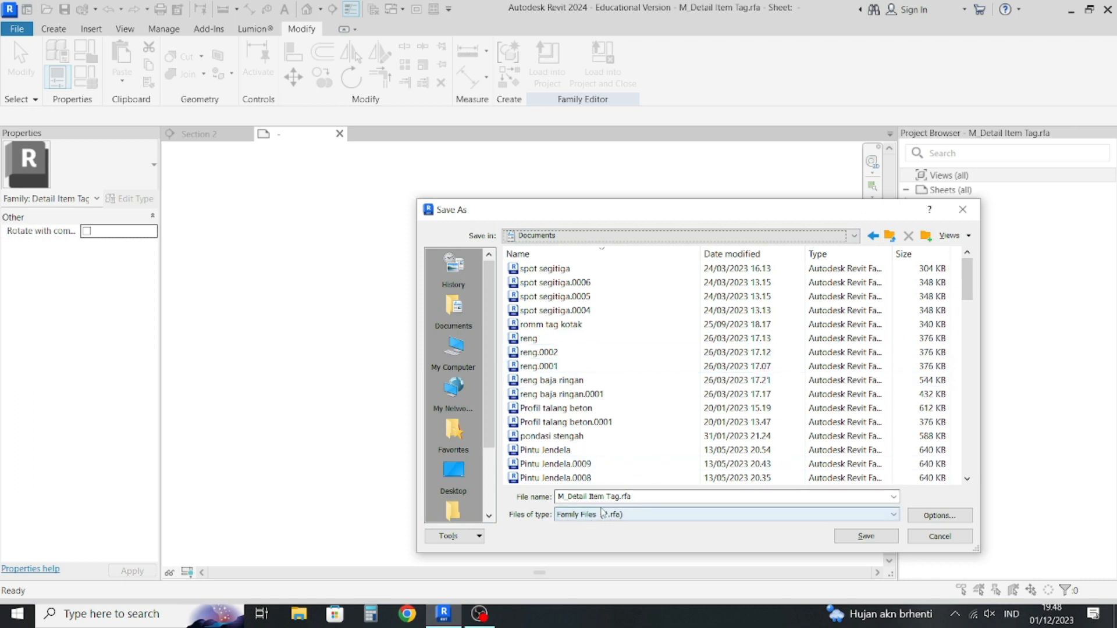
click(606, 501)
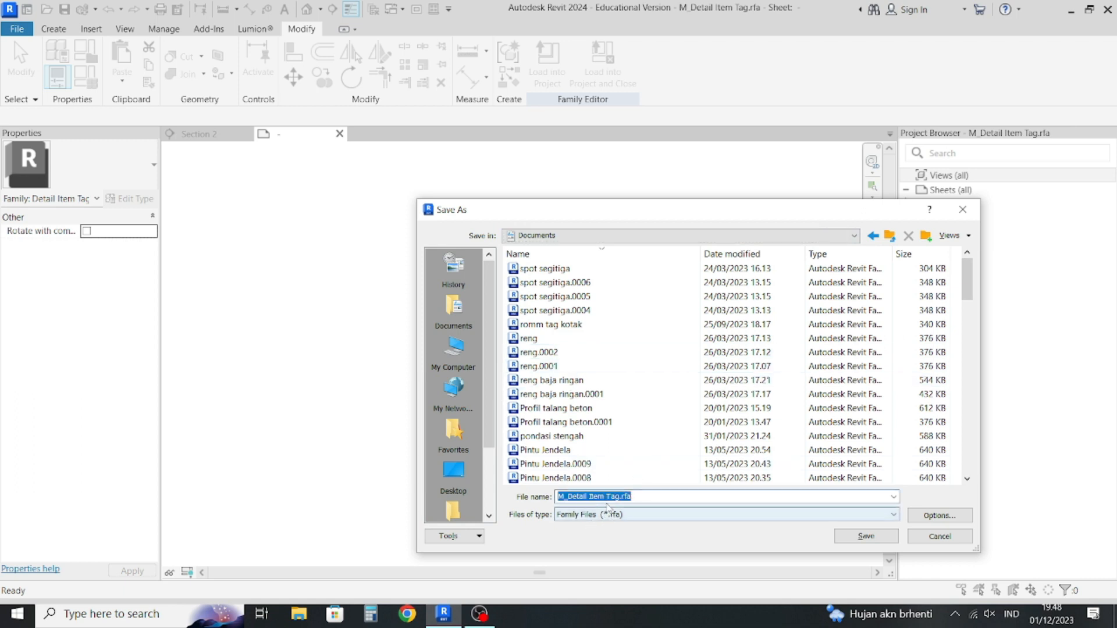
click(607, 501)
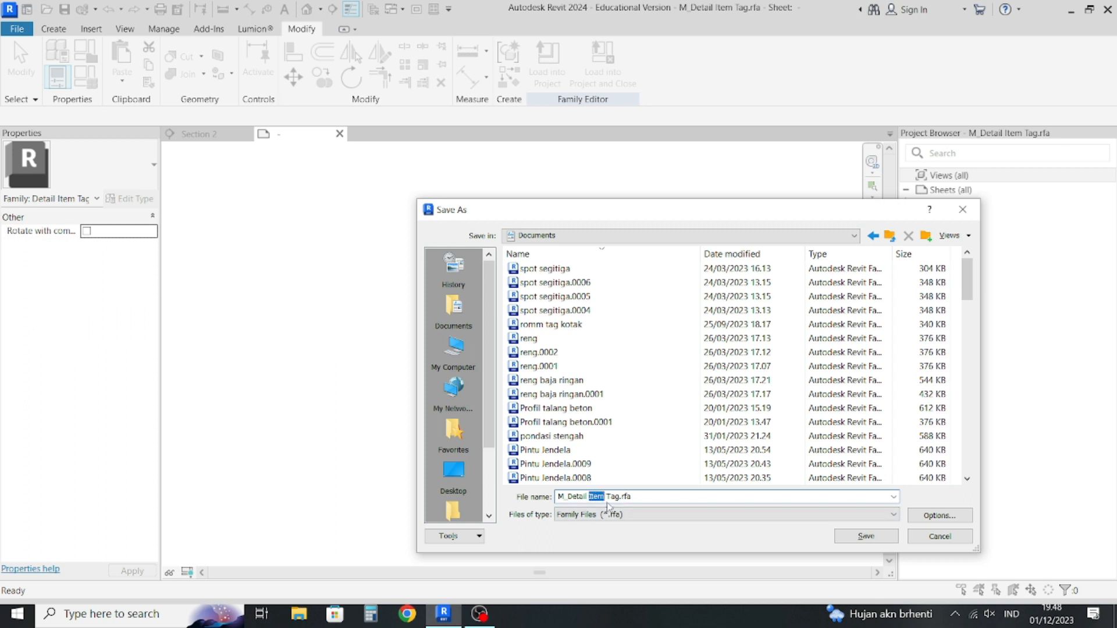
text(Nama)
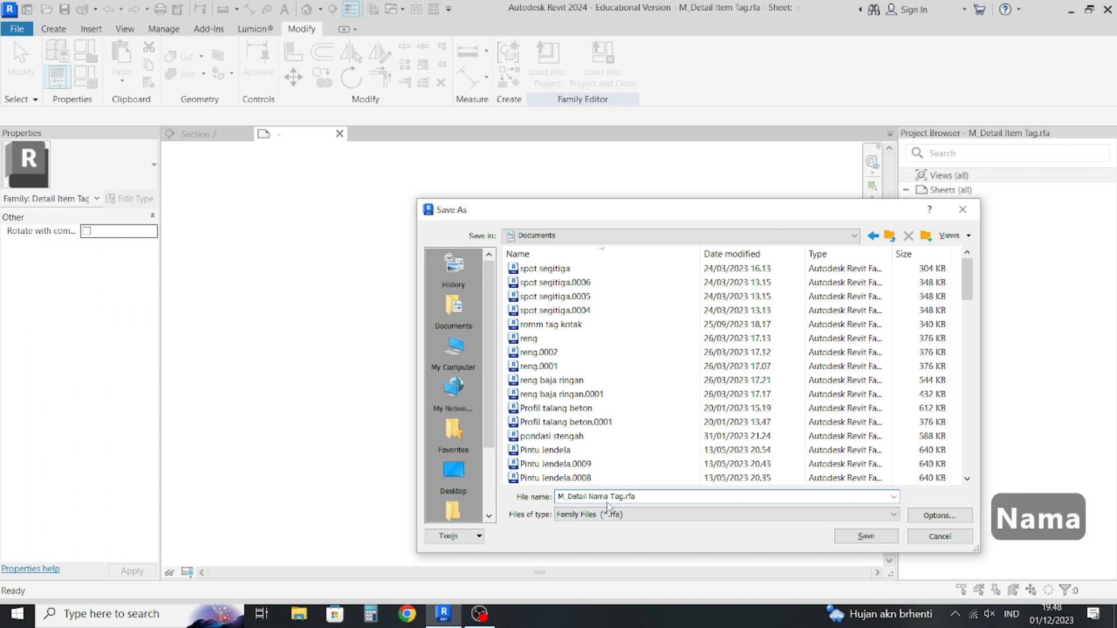
click(866, 537)
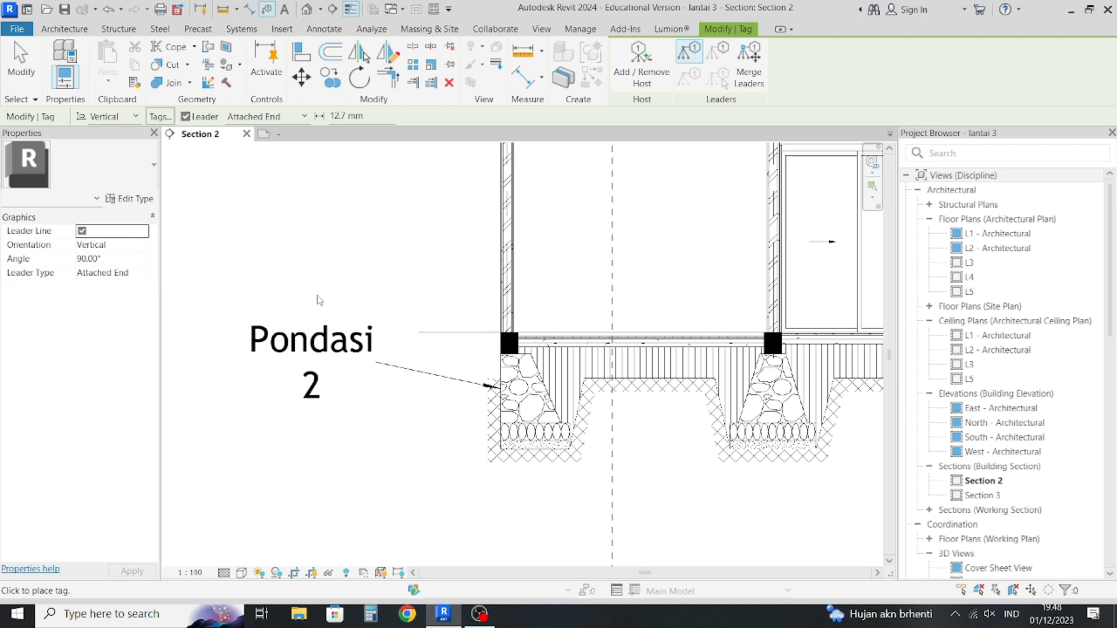
Change the foundation tag in Section 2 to the Standard type of M_Detail Nama Tag.
scroll(327, 279, down, 2)
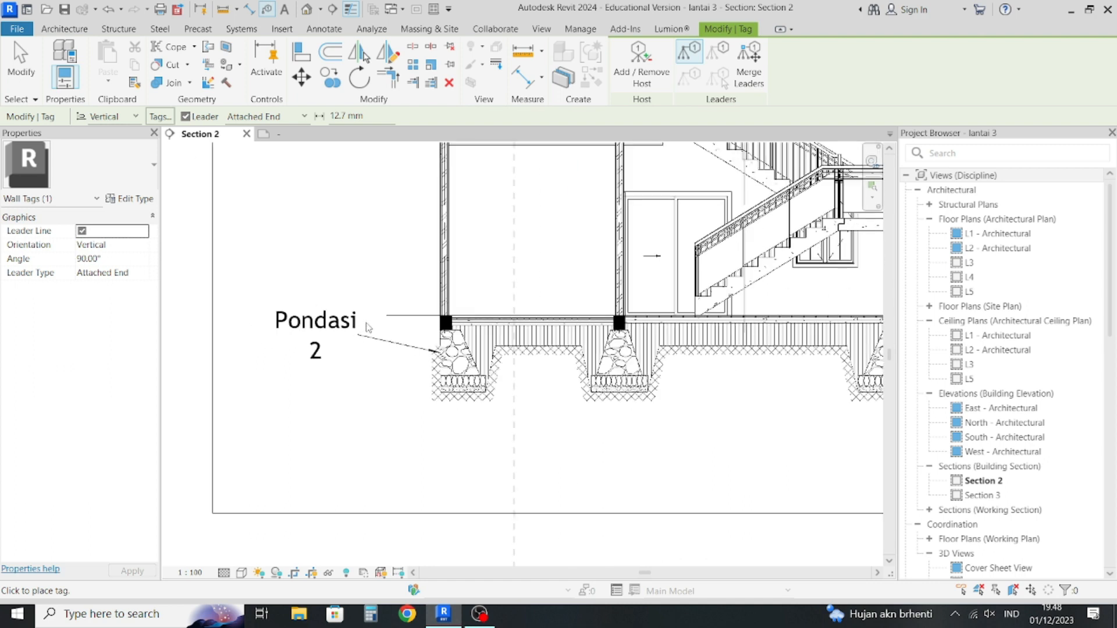
key(Escape)
click(316, 361)
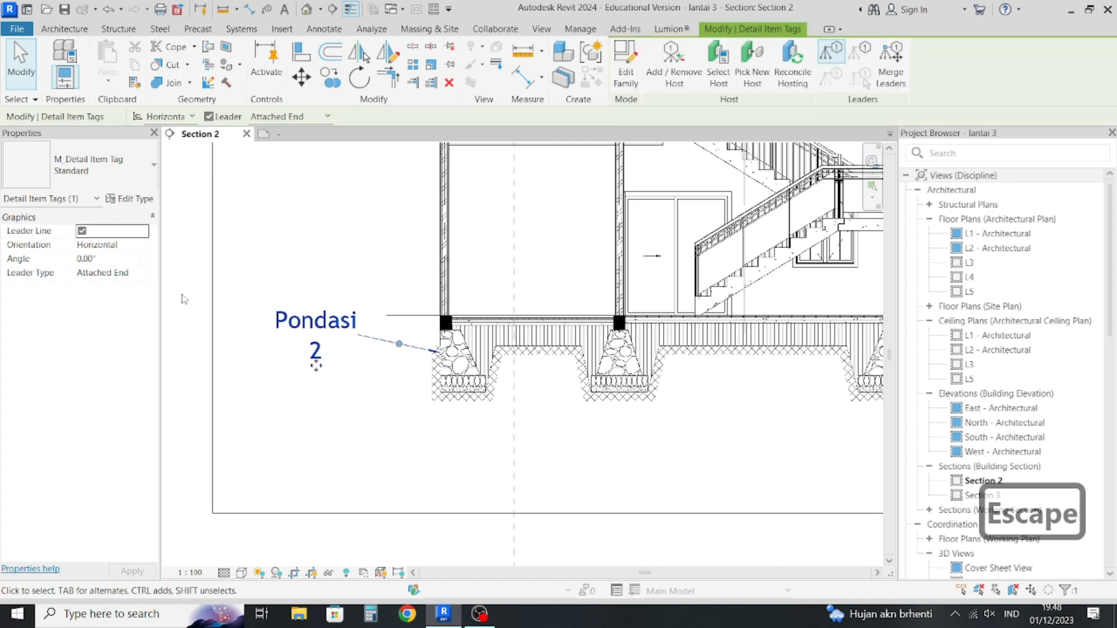
click(70, 163)
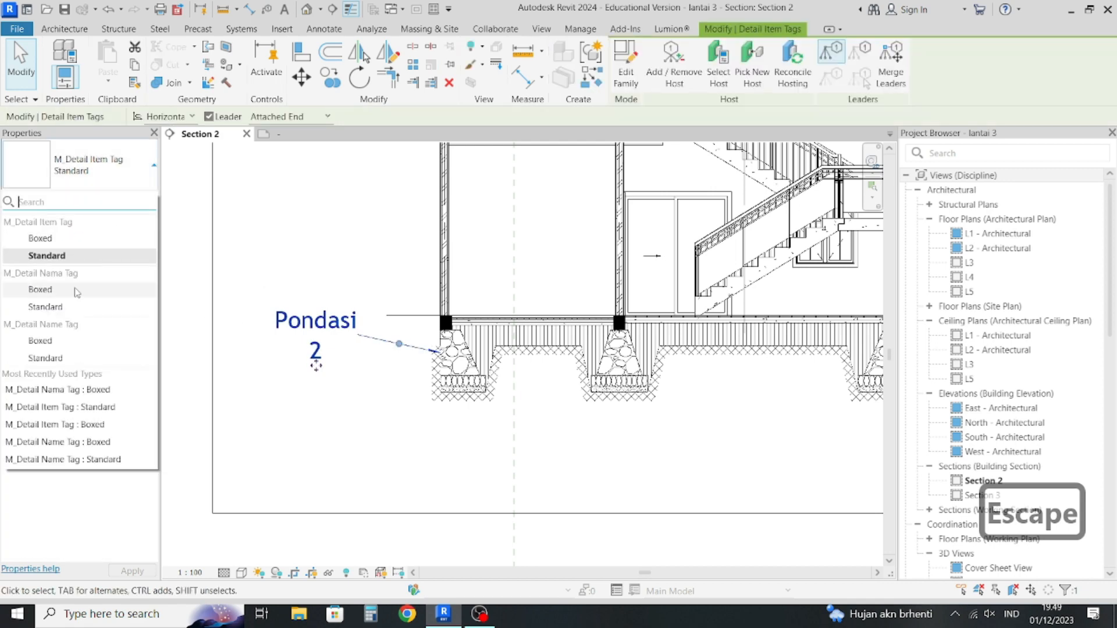
click(64, 307)
scroll(353, 371, up, 2)
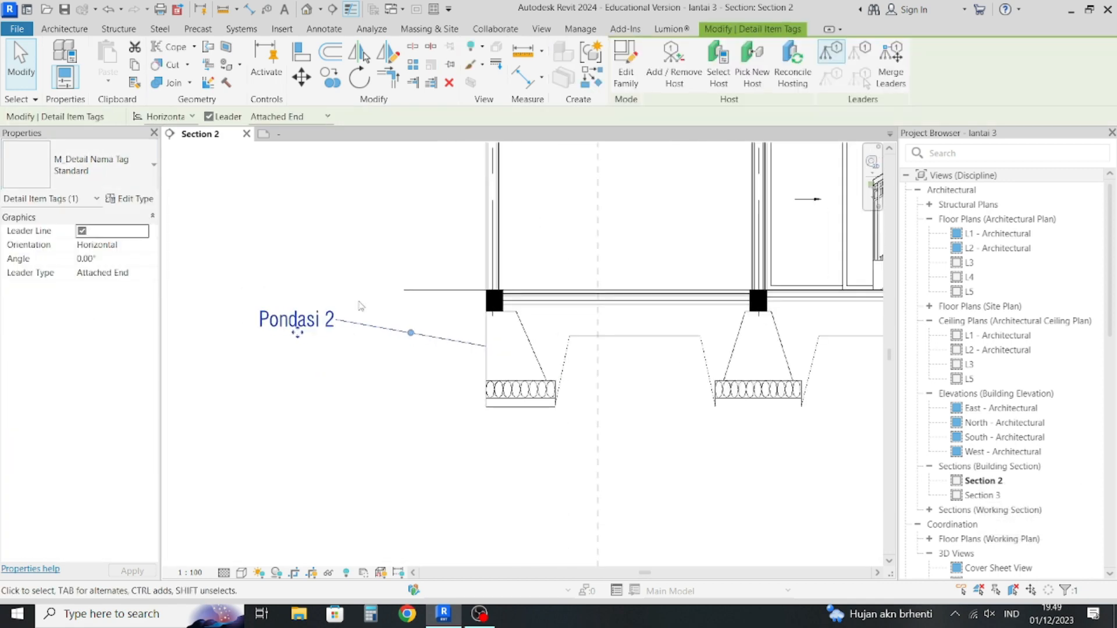
Set the leader arrowhead of the foundation tag's M_Detail Nama Tag type to Arrow Filled 15 Degree.
key(Escape)
click(380, 333)
scroll(480, 355, up, 3)
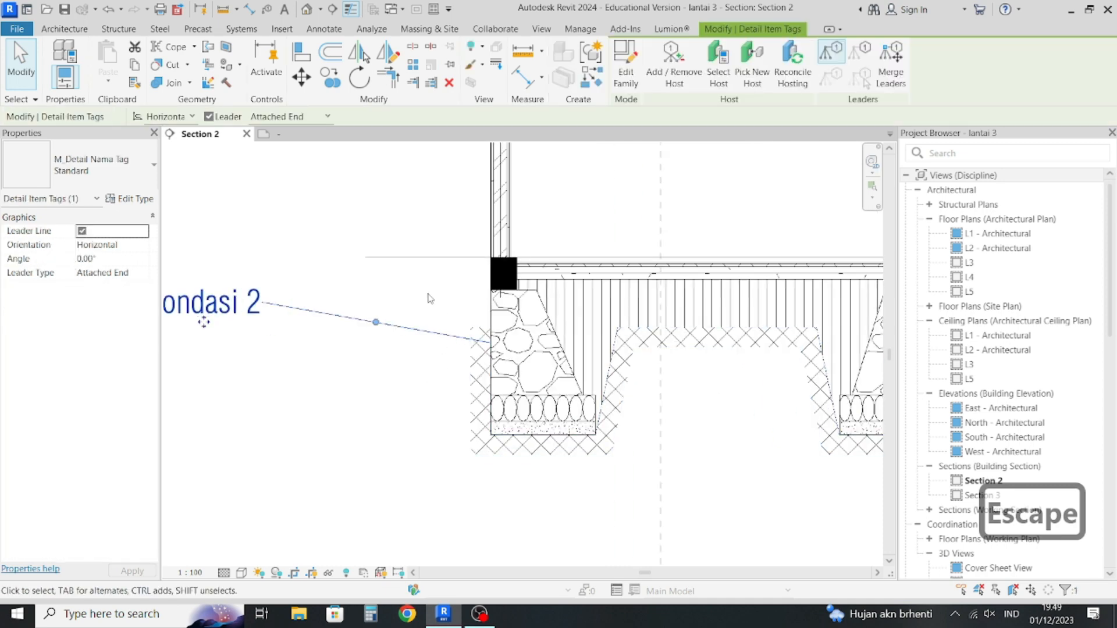
key(Escape)
click(349, 316)
scroll(448, 350, down, 1)
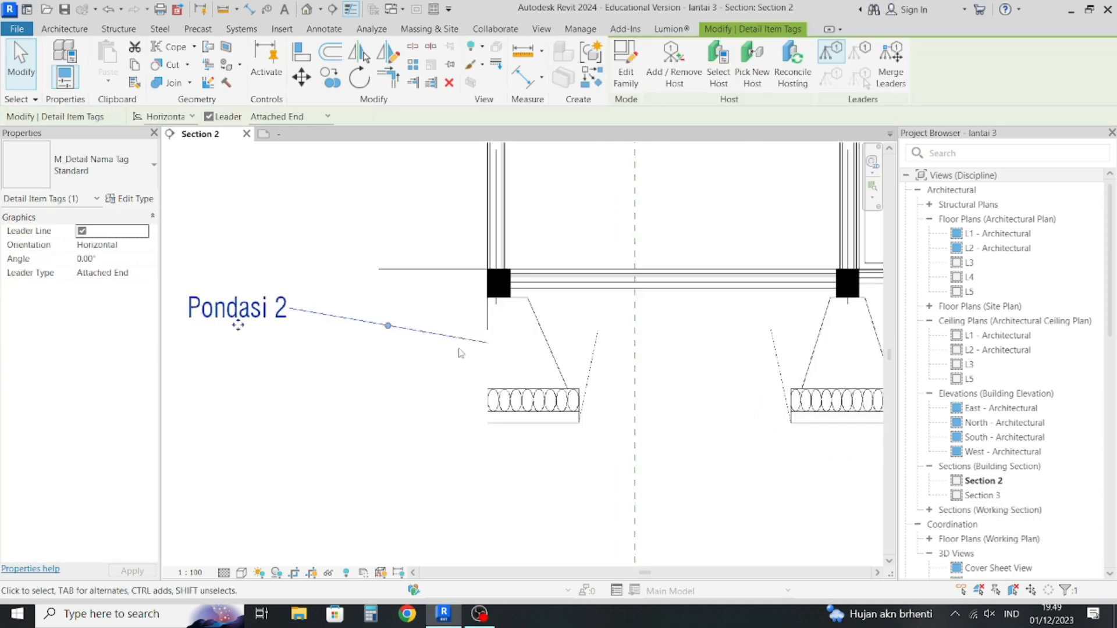
scroll(283, 317, down, 1)
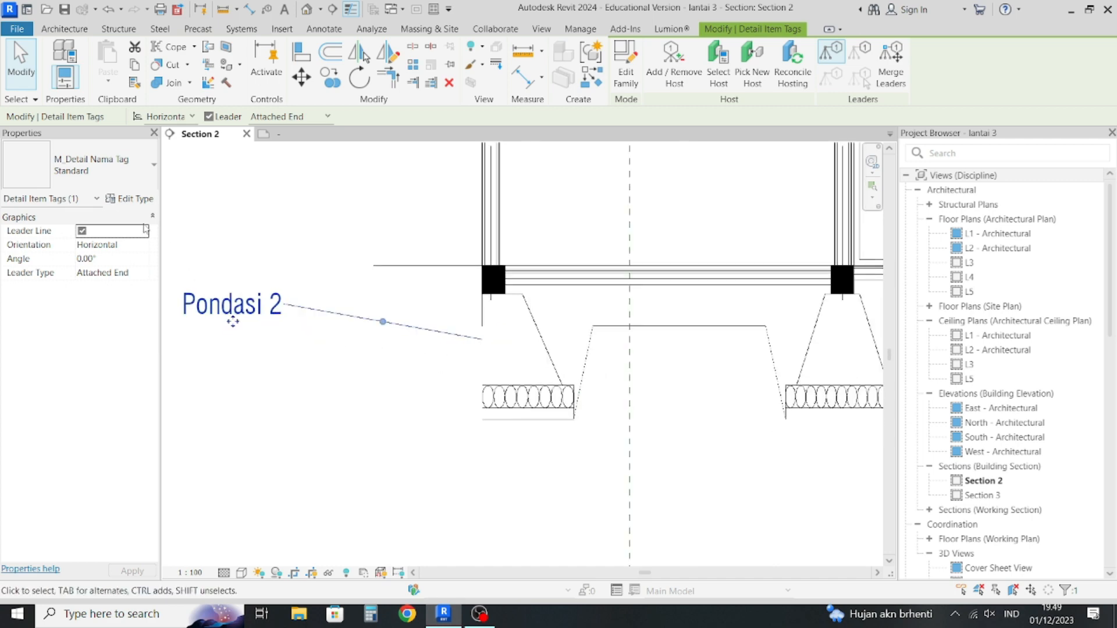
click(129, 198)
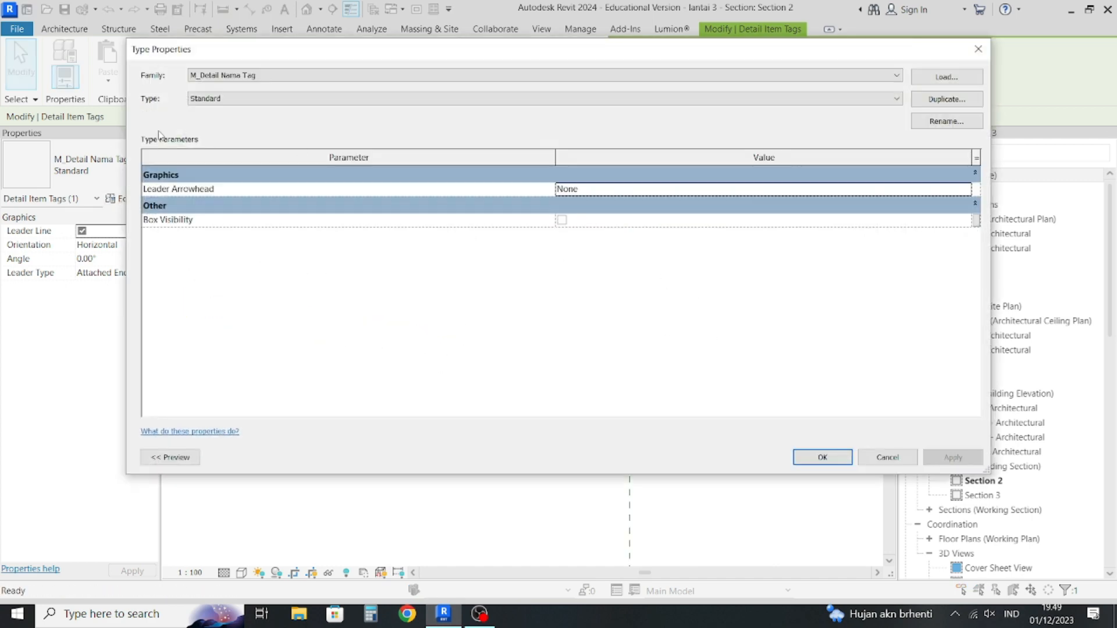
click(965, 190)
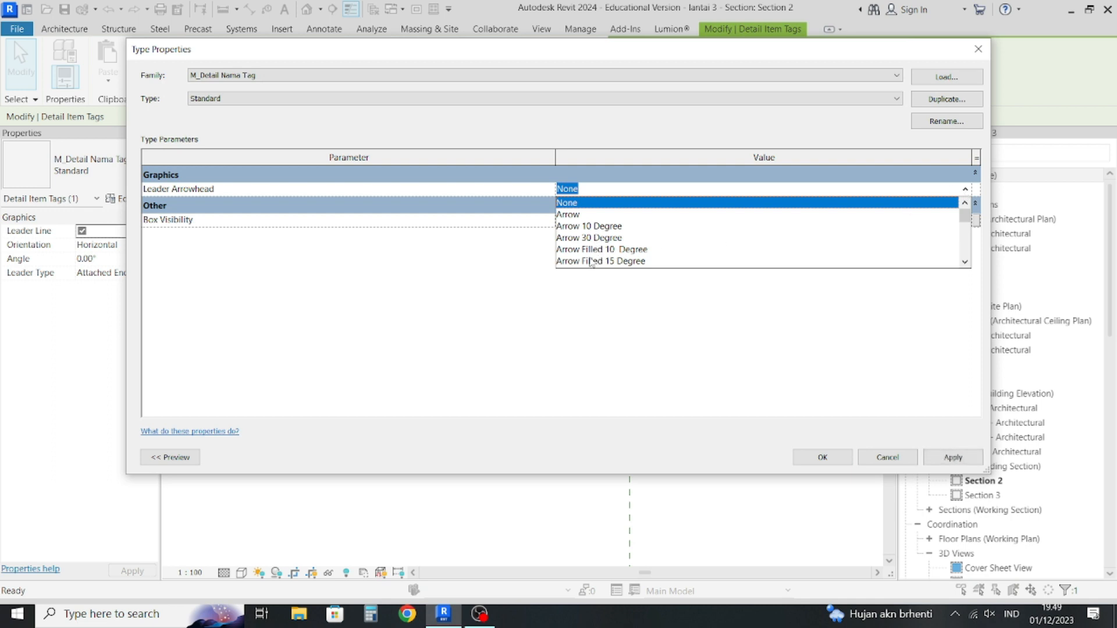
scroll(591, 261, down, 1)
click(616, 227)
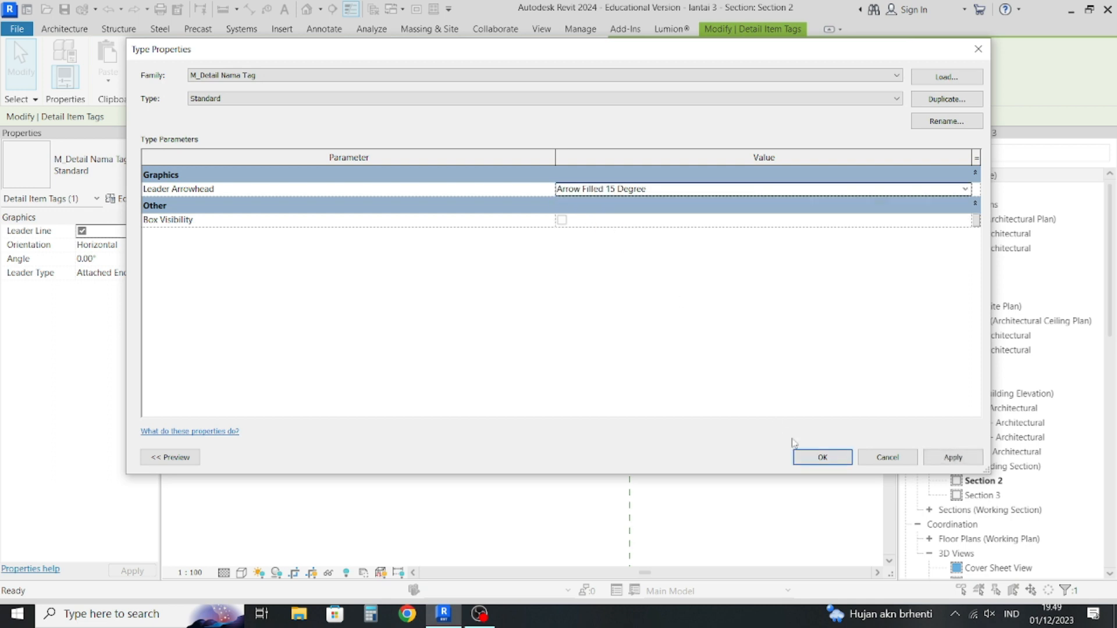
click(807, 453)
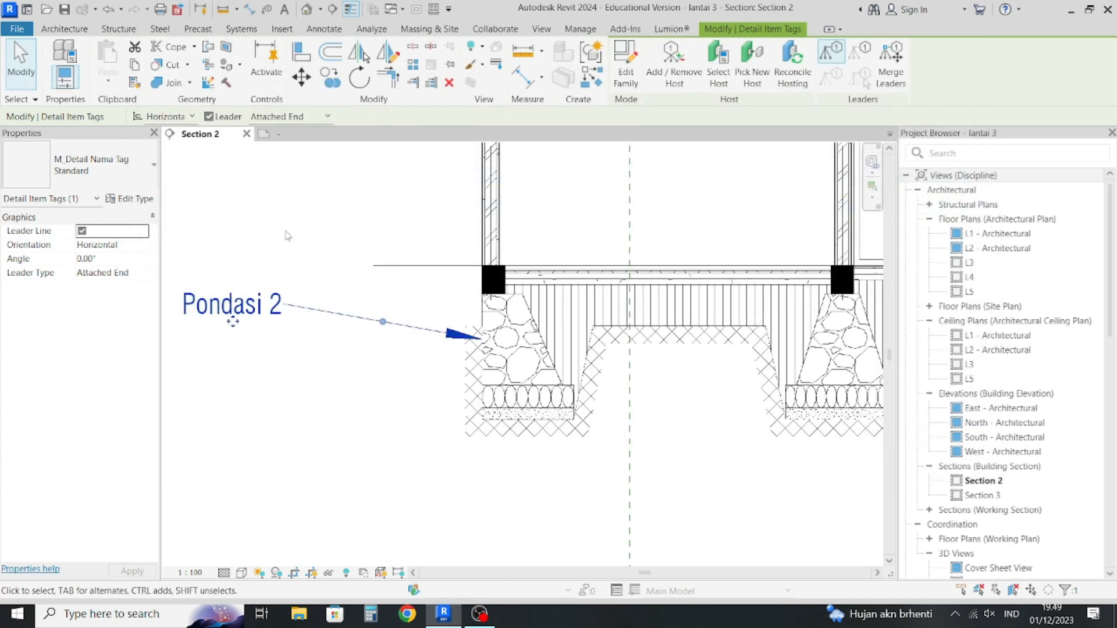
key(Escape)
Examine the foundation tag's leader arrowhead up close and against the whole building section.
scroll(394, 344, down, 2)
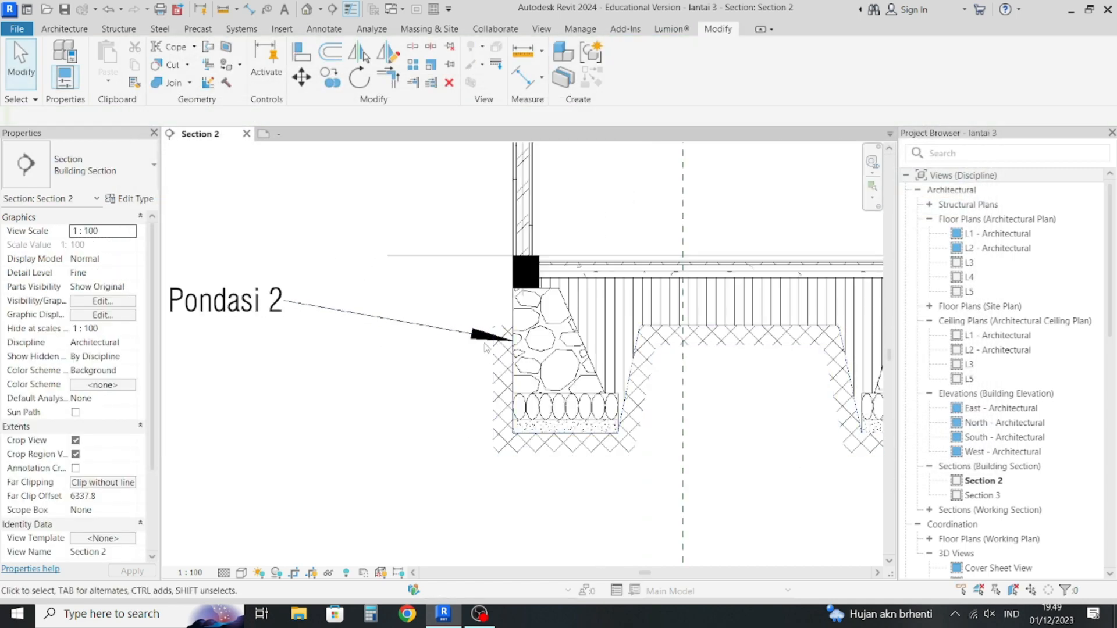
click(449, 337)
scroll(449, 336, down, 1)
scroll(448, 378, down, 5)
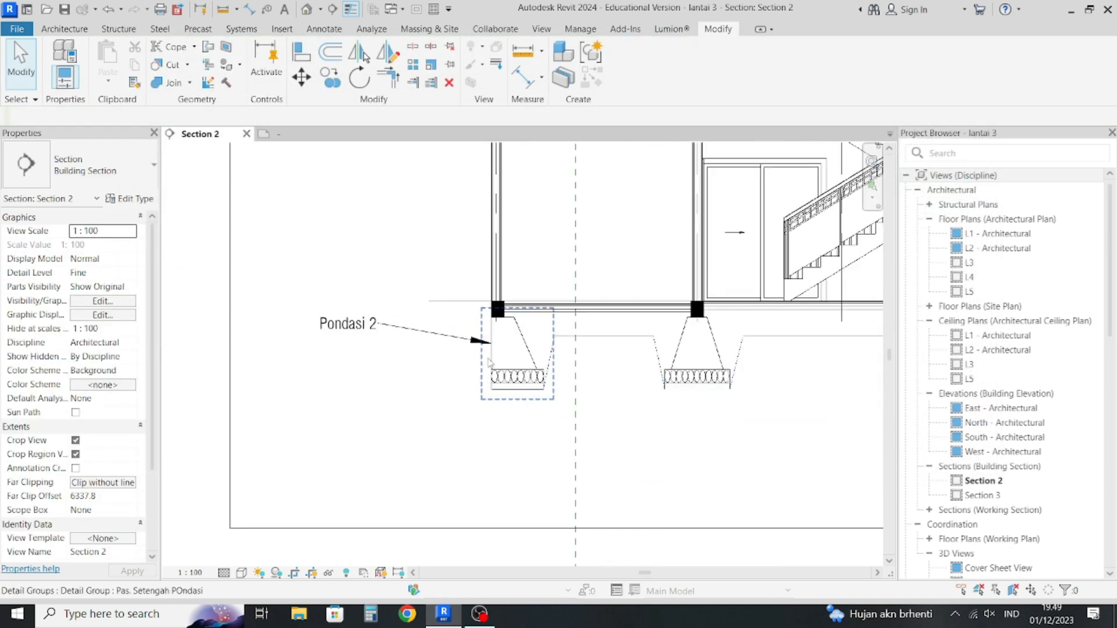
scroll(454, 372, down, 1)
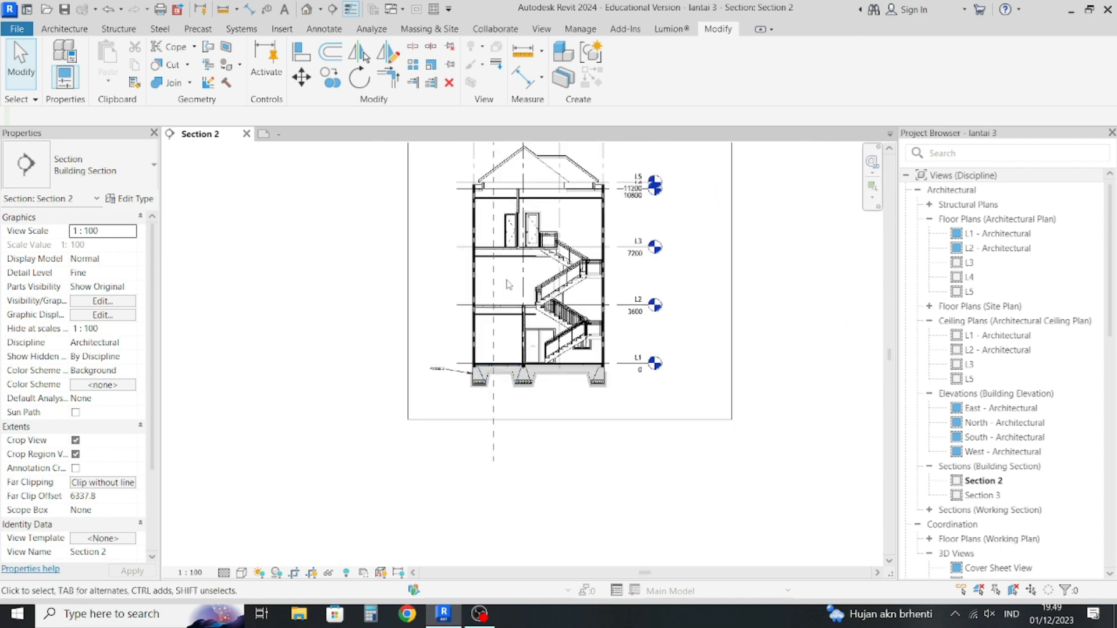
scroll(452, 437, up, 2)
scroll(451, 437, up, 1)
scroll(452, 438, up, 5)
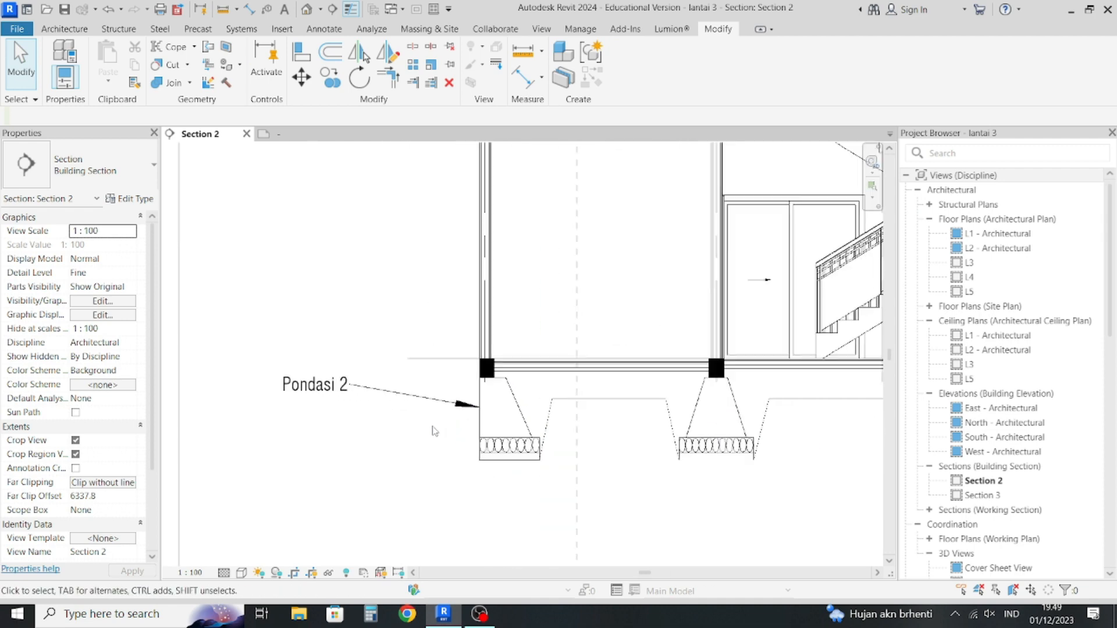
Duplicate the project's Arrow Filled 30 Degree arrowhead type under the name Arrow Filled 5 Degree.
click(279, 373)
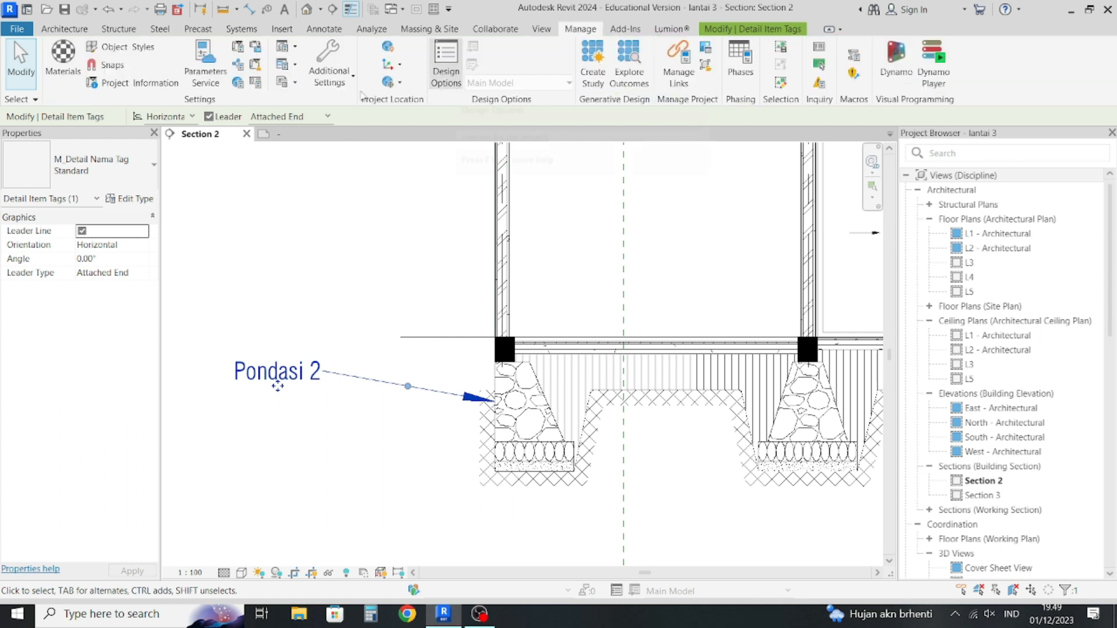
click(329, 73)
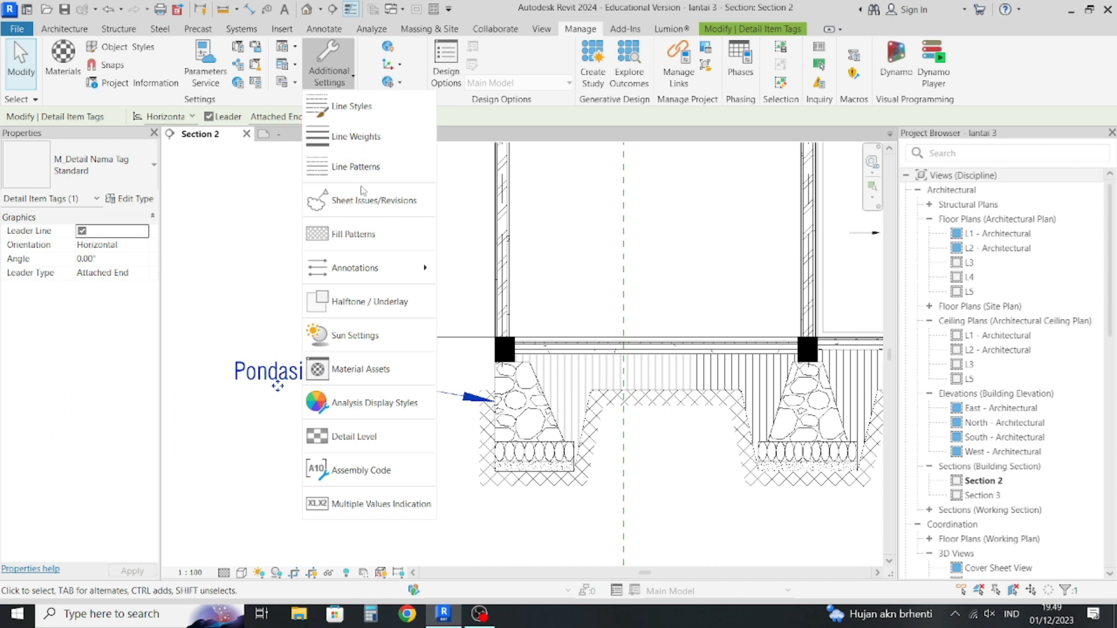
mouse_move(396, 270)
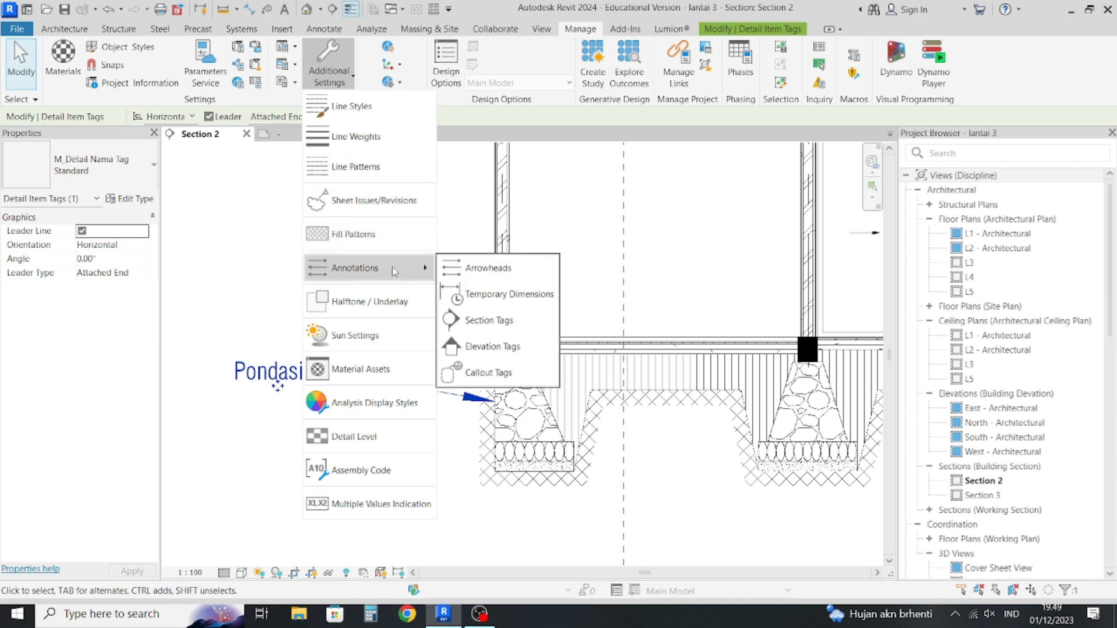
click(452, 267)
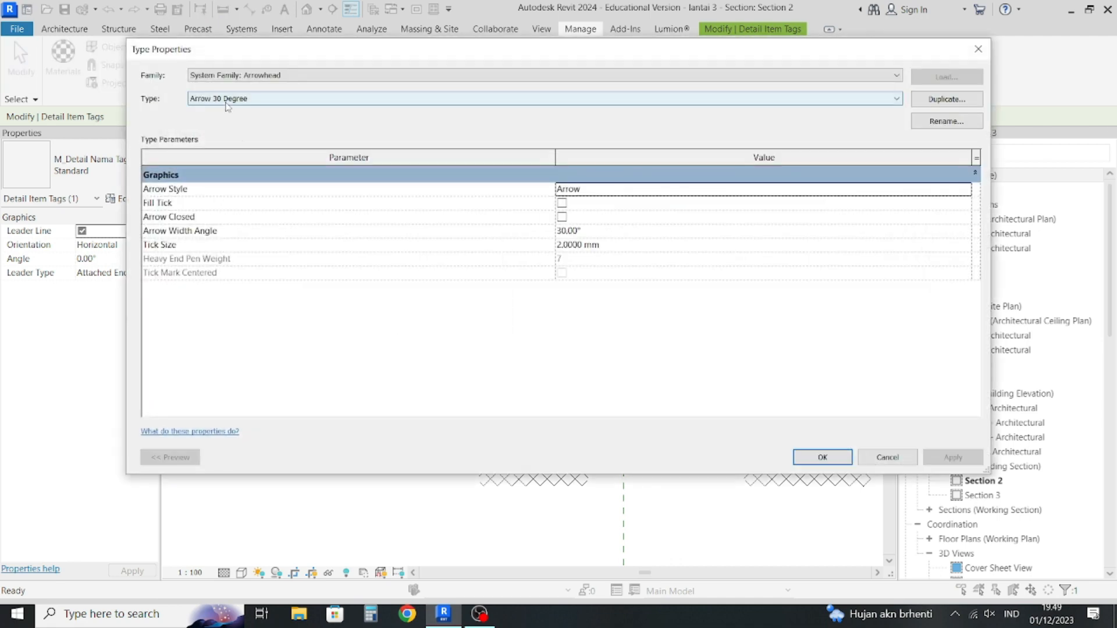
click(247, 98)
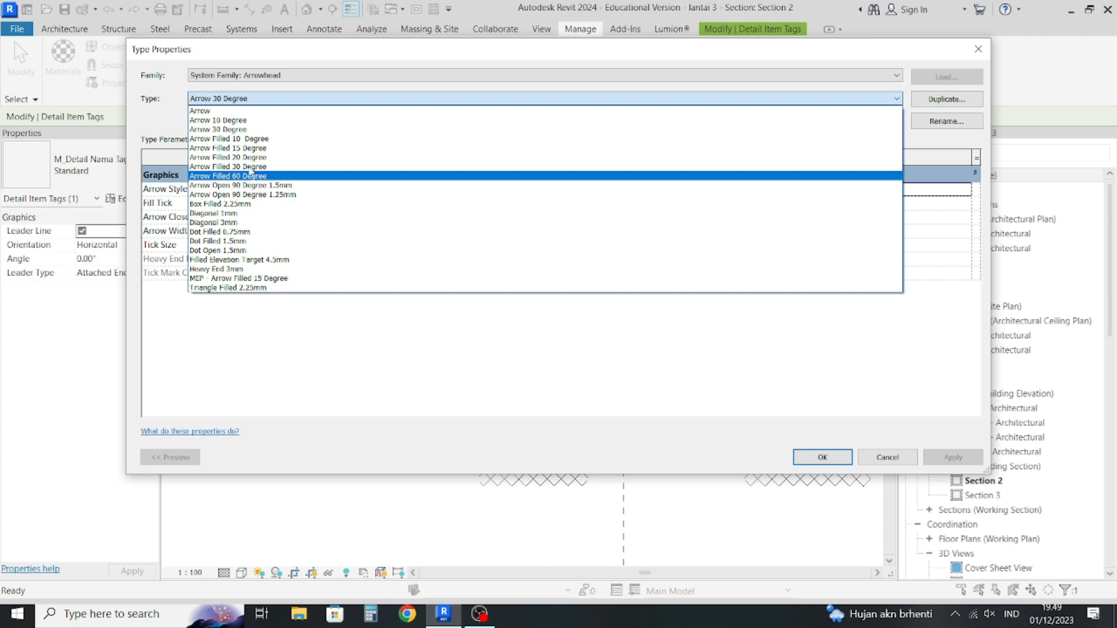
click(249, 169)
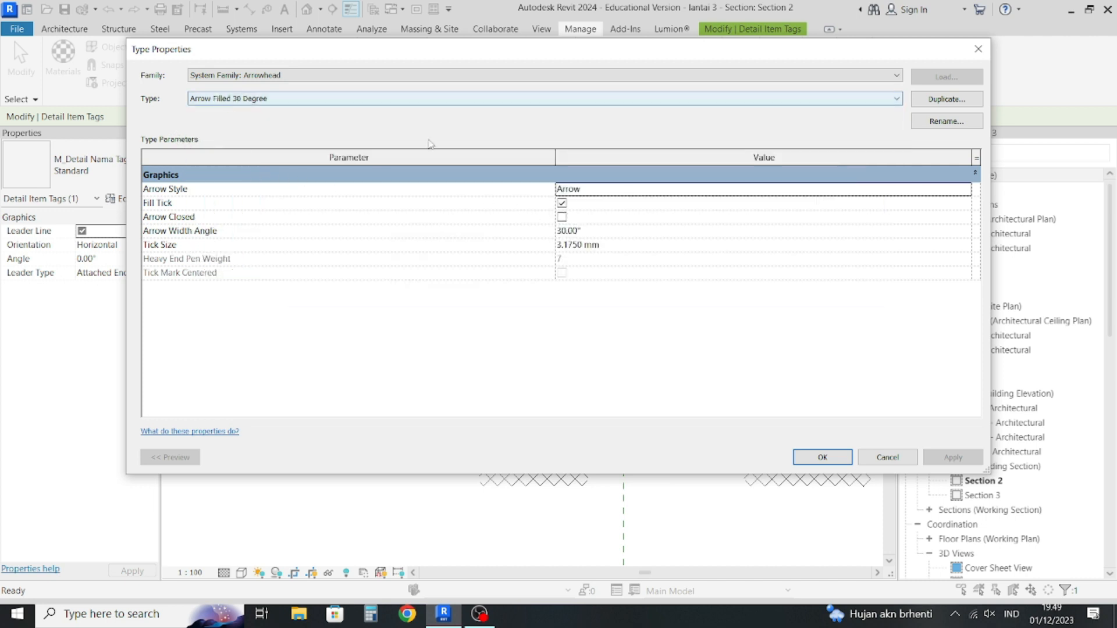
click(971, 104)
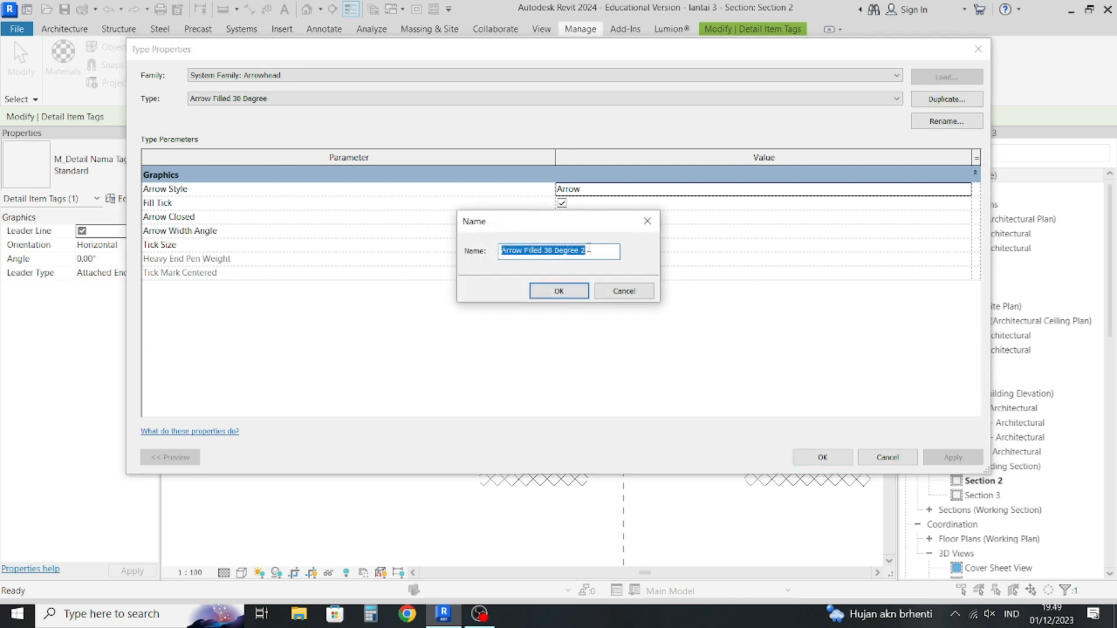
click(549, 250)
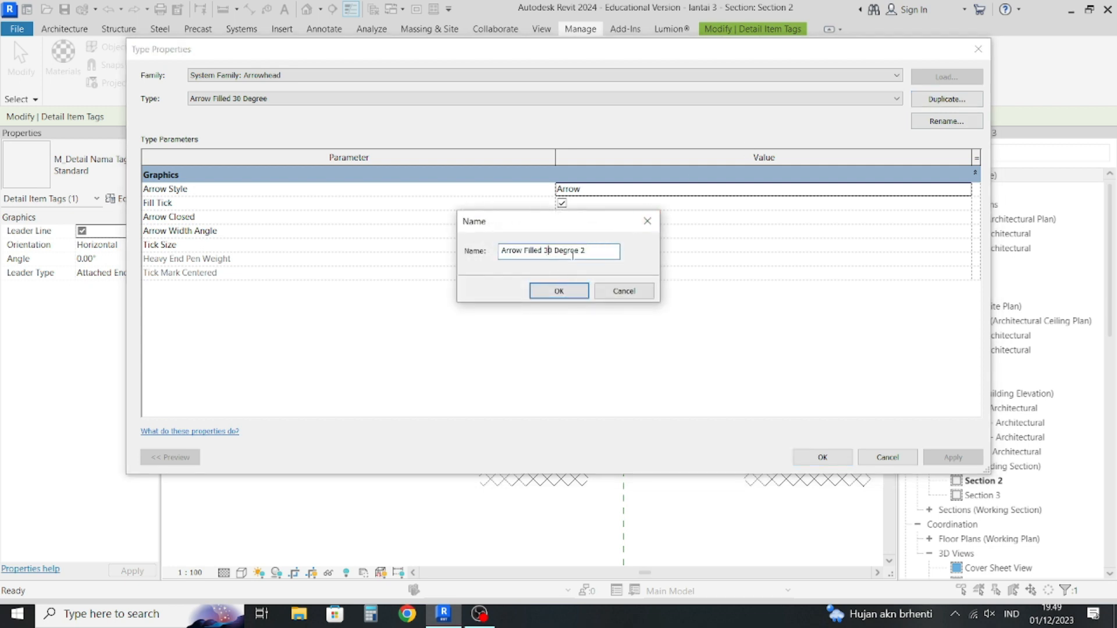
key(BackSpace)
key(Delete)
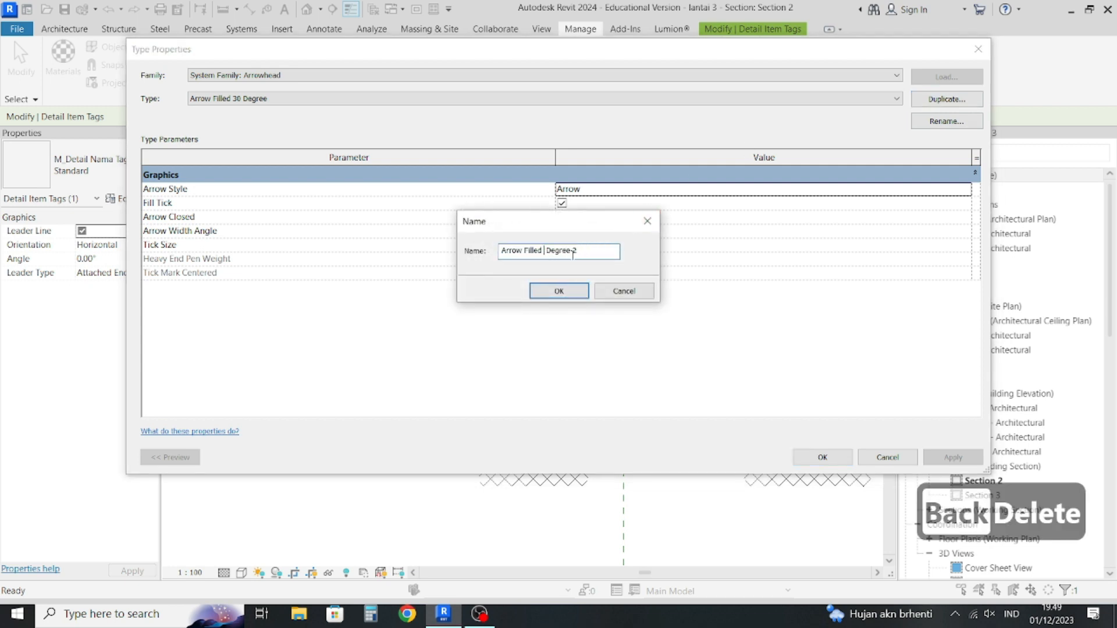
text(5)
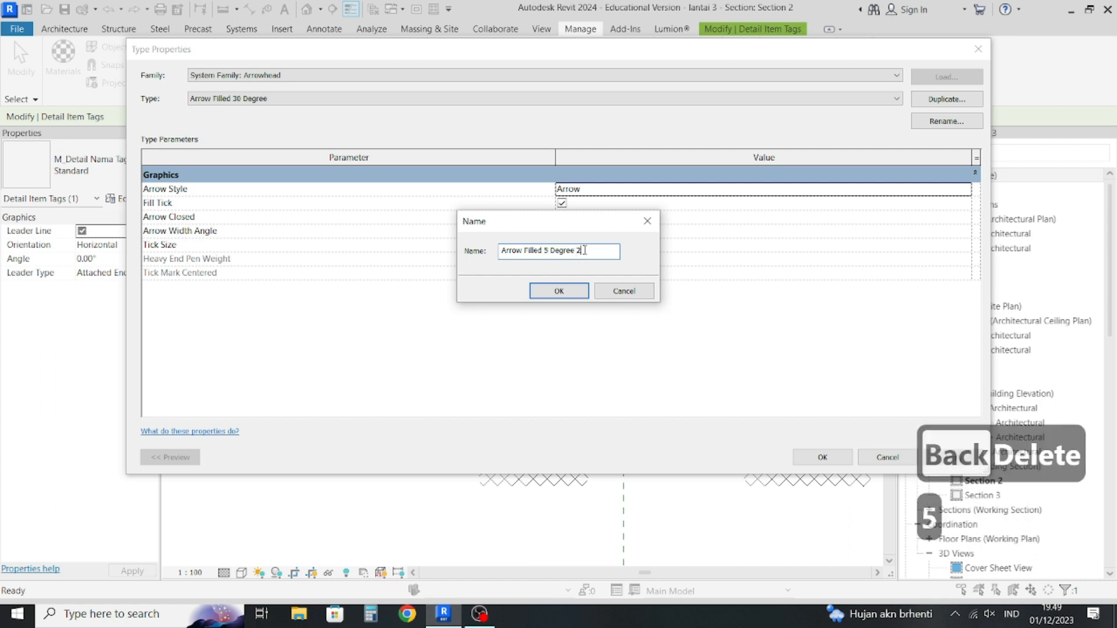
key(BackSpace)
key(BackSpace)
click(570, 292)
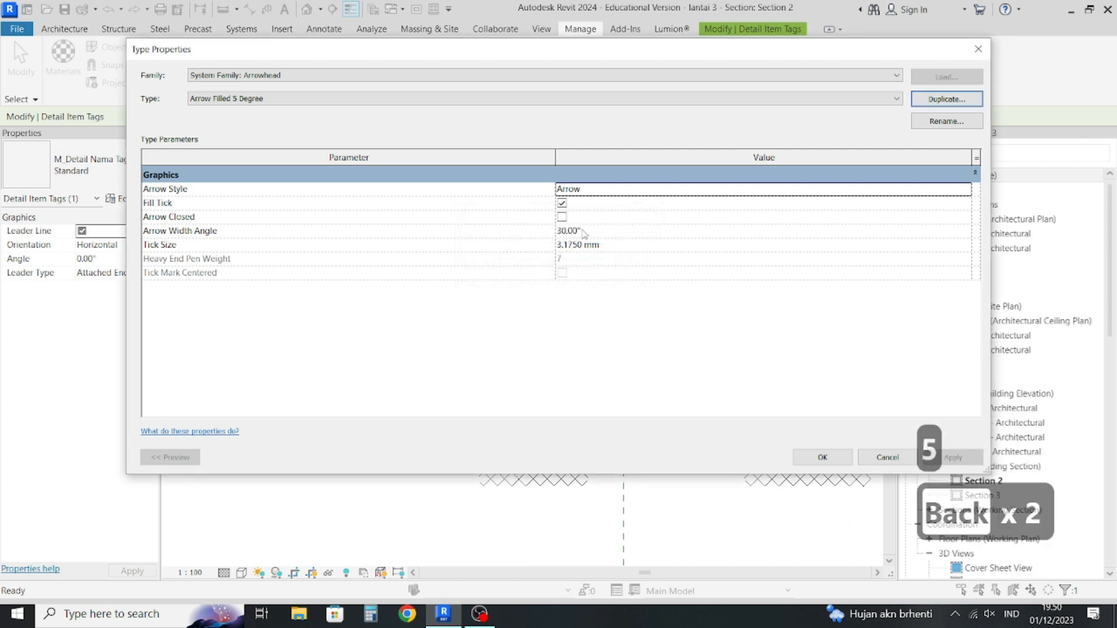
Set the Arrow Filled 5 Degree arrowhead's width angle to 5° and its tick size to 2 mm.
click(580, 231)
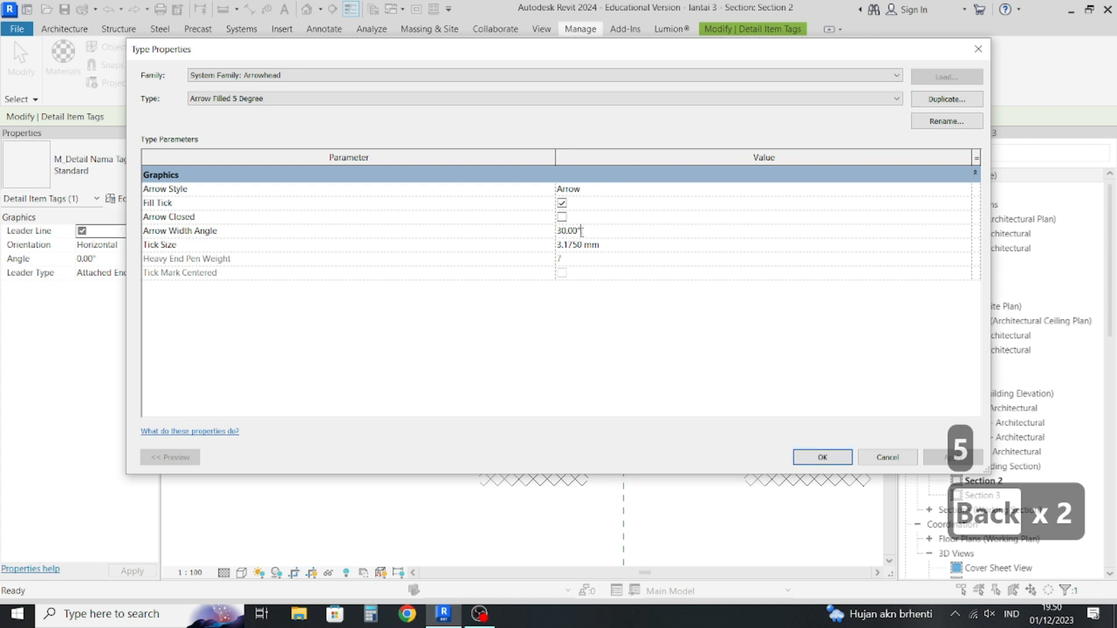
drag(580, 232, 489, 231)
text(5)
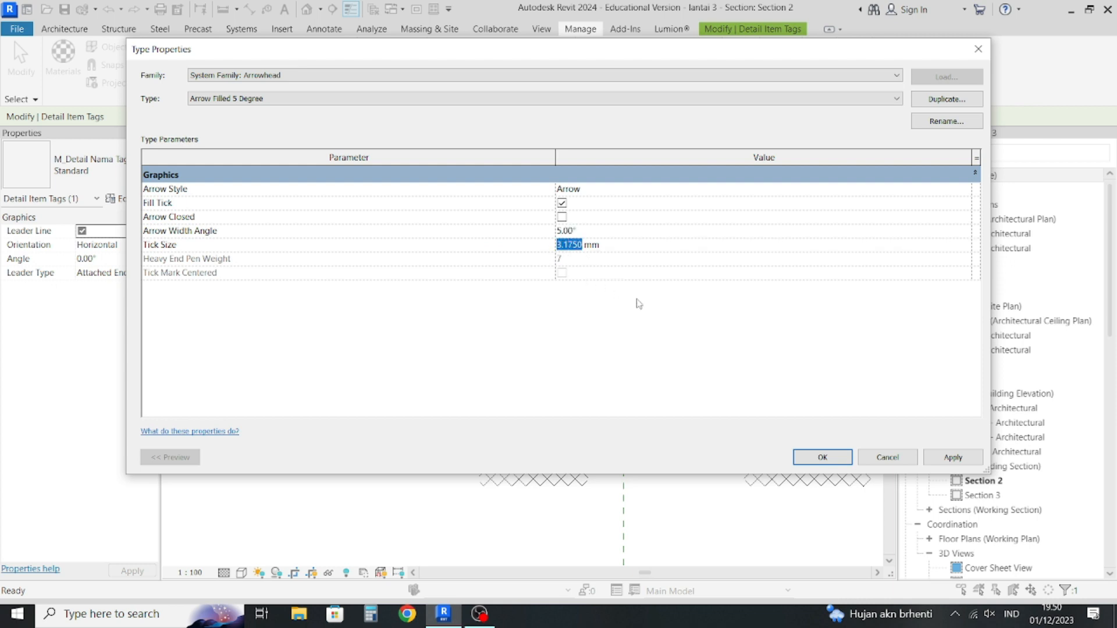
text(2)
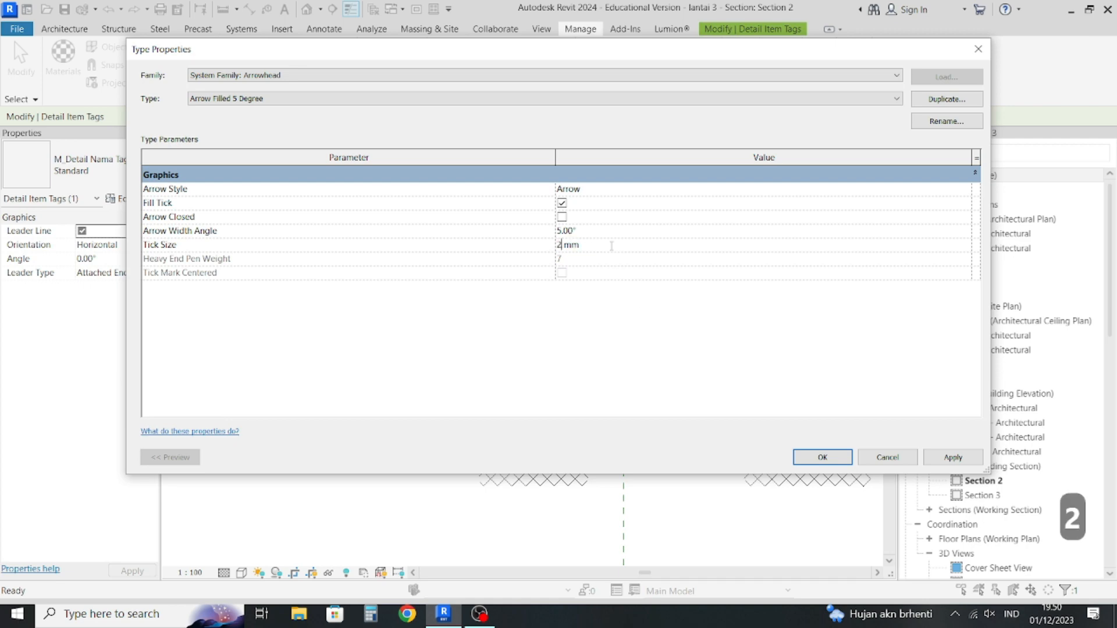
click(822, 457)
Change the leader arrowhead of the foundation tag's type to Arrow Filled 5 Degree.
click(440, 395)
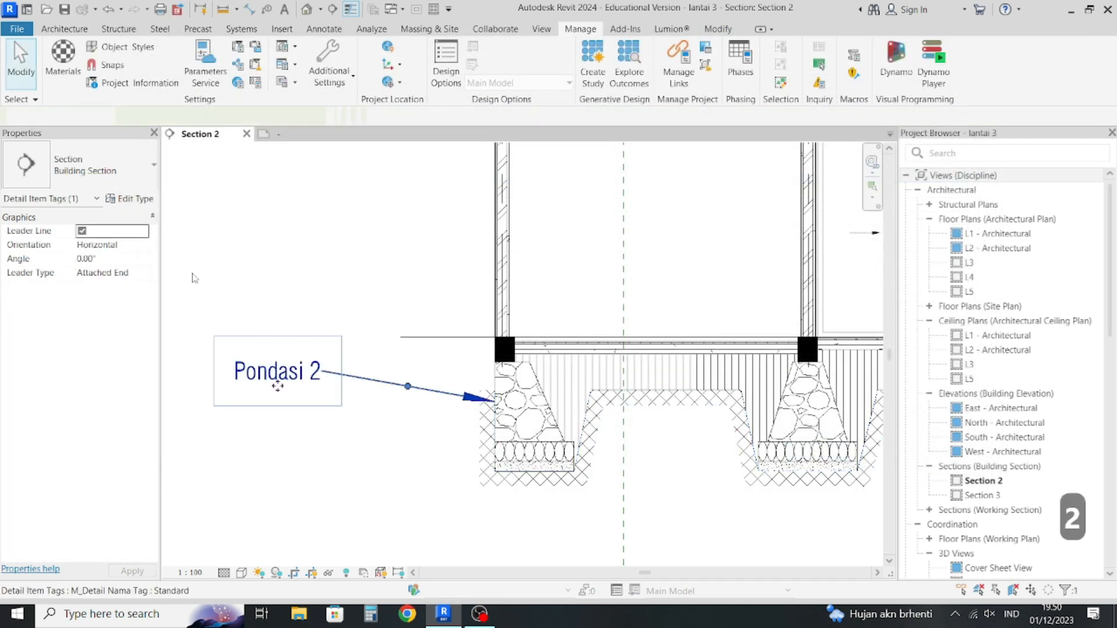
click(128, 199)
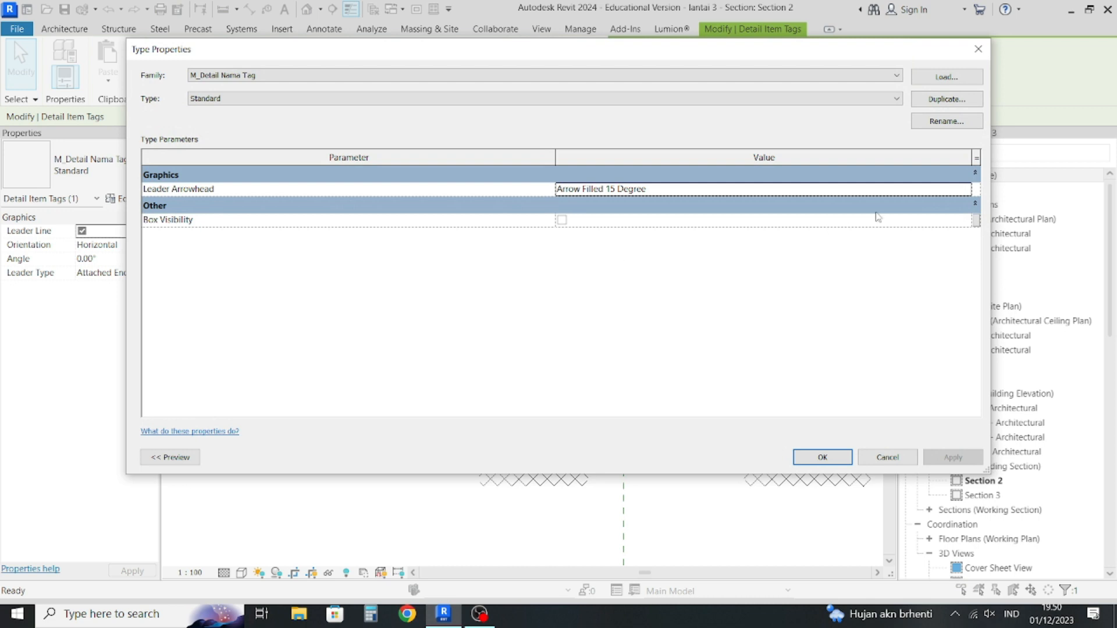
click(964, 191)
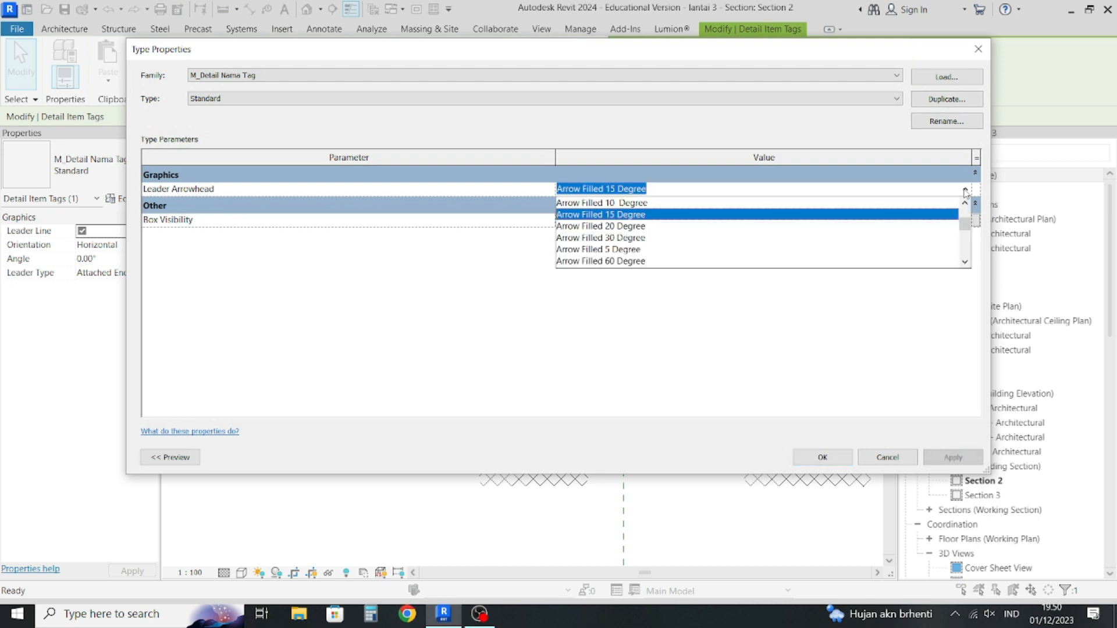
scroll(670, 236, up, 1)
scroll(612, 232, down, 1)
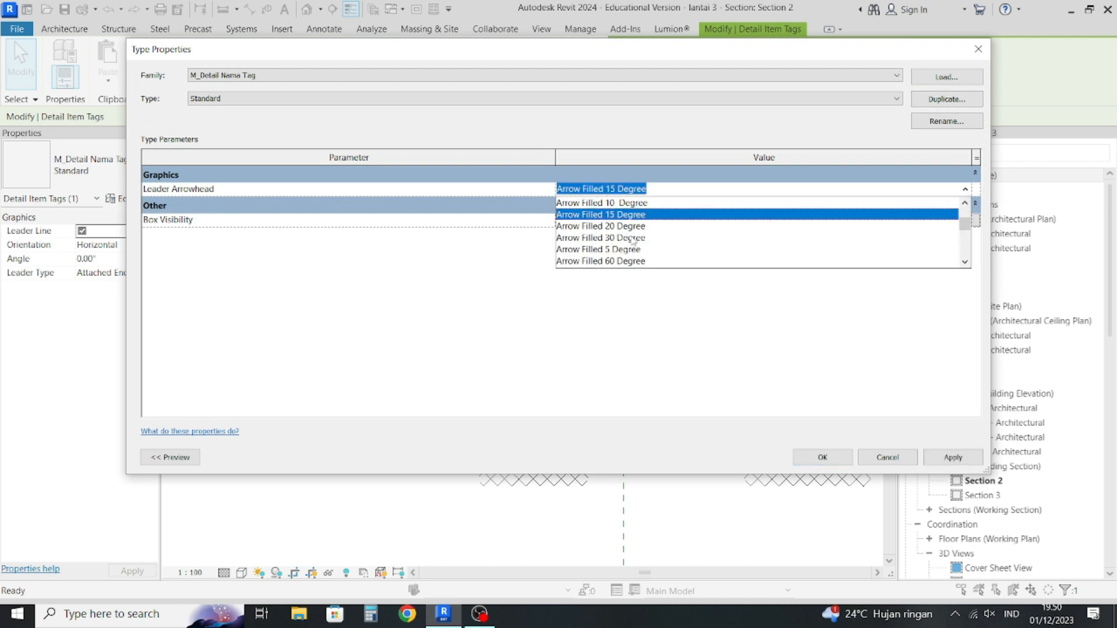
click(622, 249)
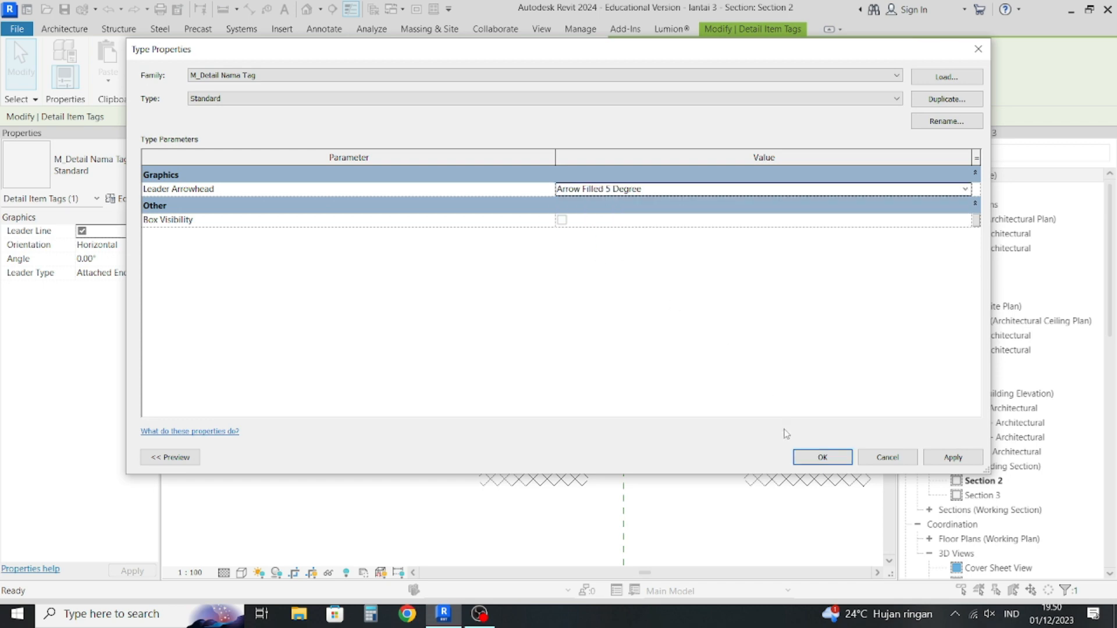
click(818, 457)
scroll(465, 408, up, 4)
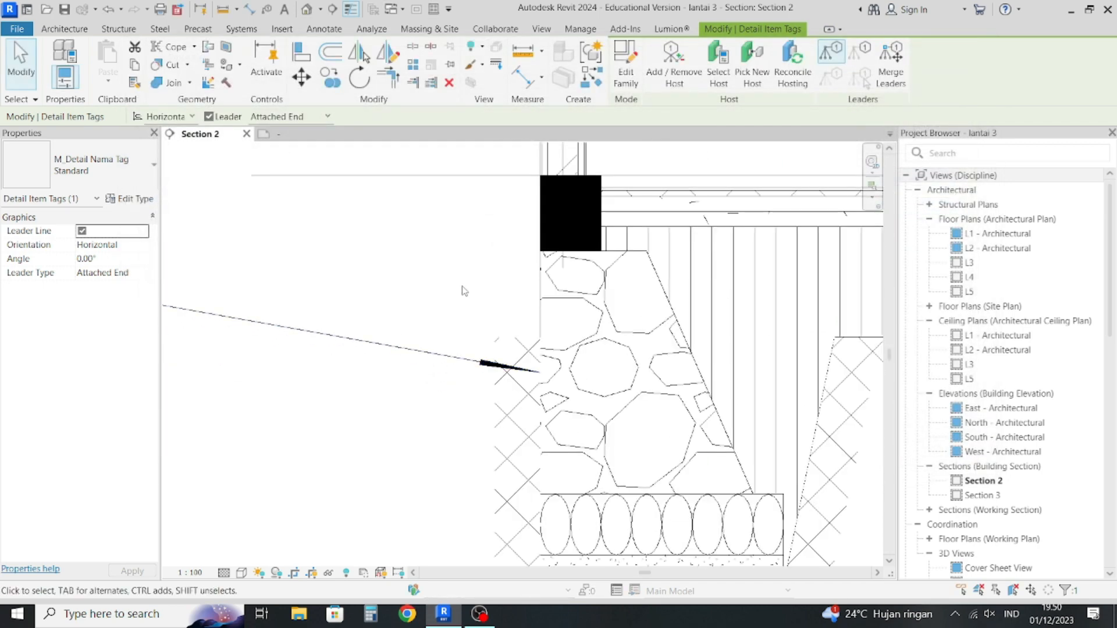
click(508, 399)
scroll(501, 384, down, 2)
scroll(487, 375, down, 1)
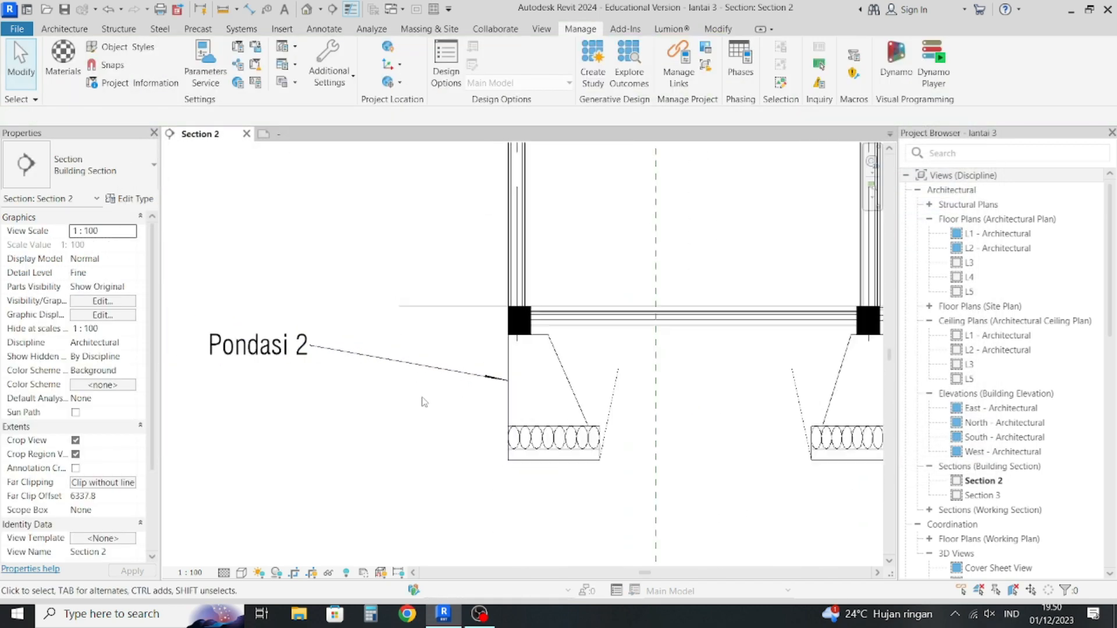
Change the leader arrowhead of the foundation tag's type to Arrow Filled 10 Degree.
scroll(486, 375, up, 1)
scroll(485, 378, up, 2)
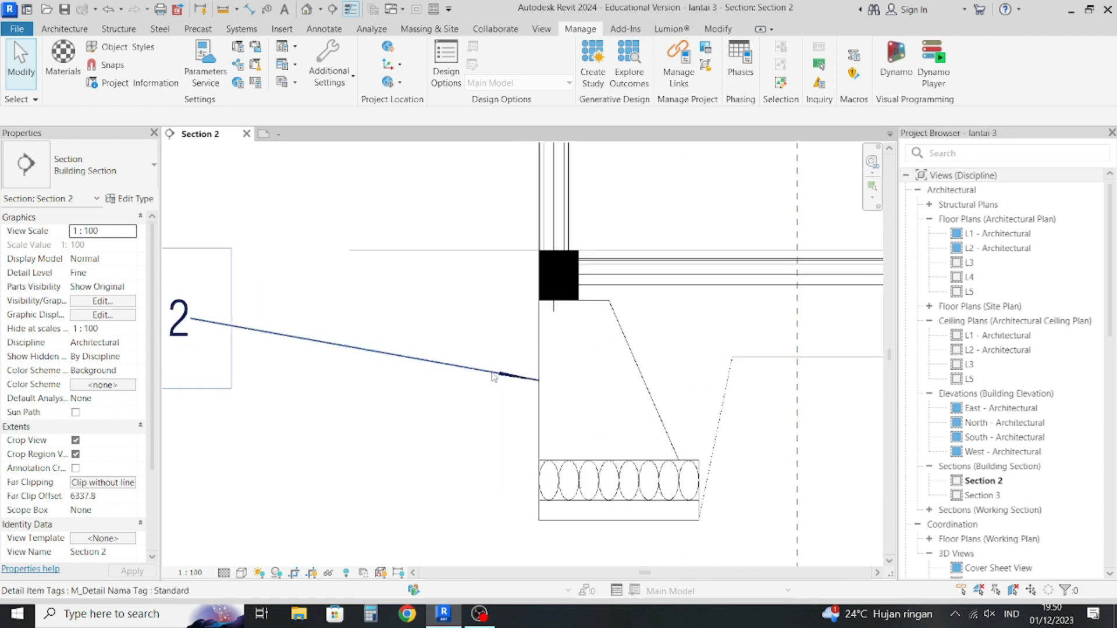
click(437, 362)
scroll(460, 334, down, 1)
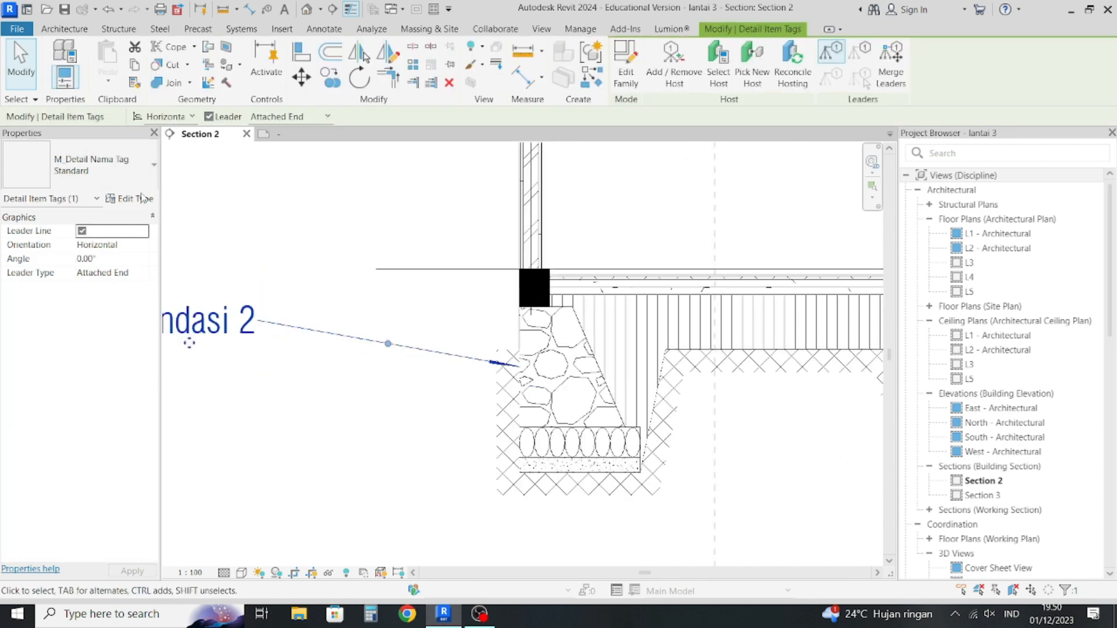
click(153, 200)
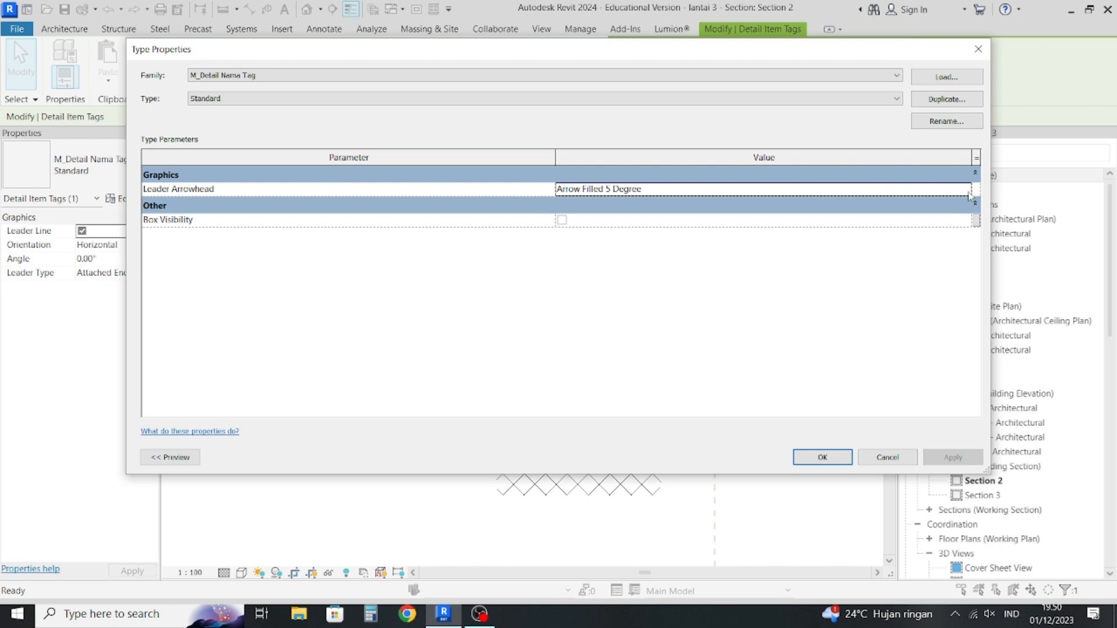
click(967, 191)
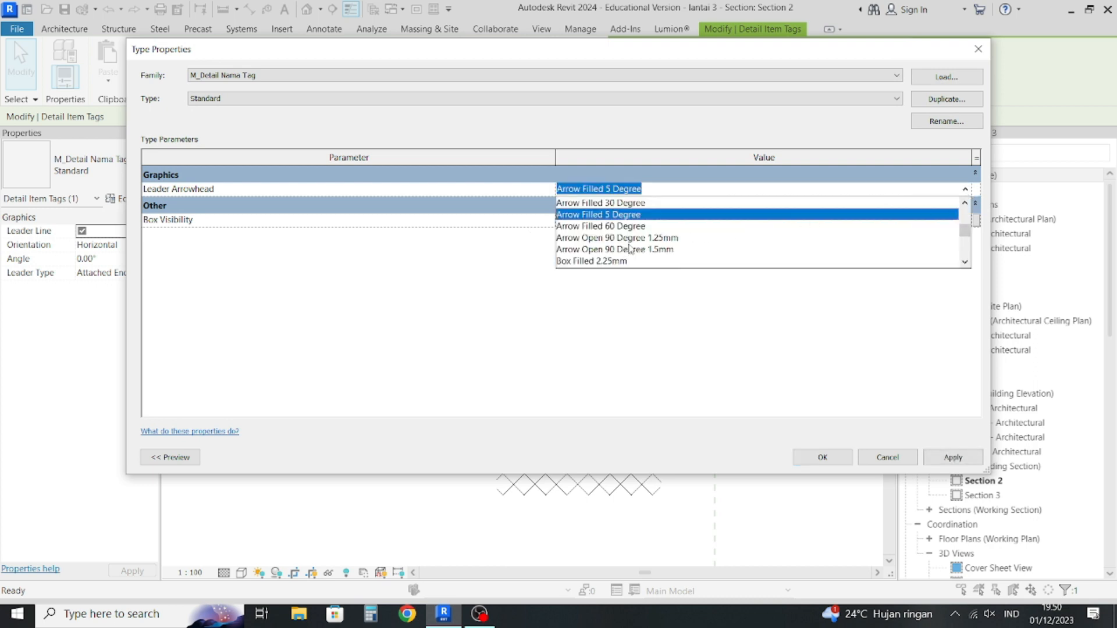
scroll(629, 249, up, 2)
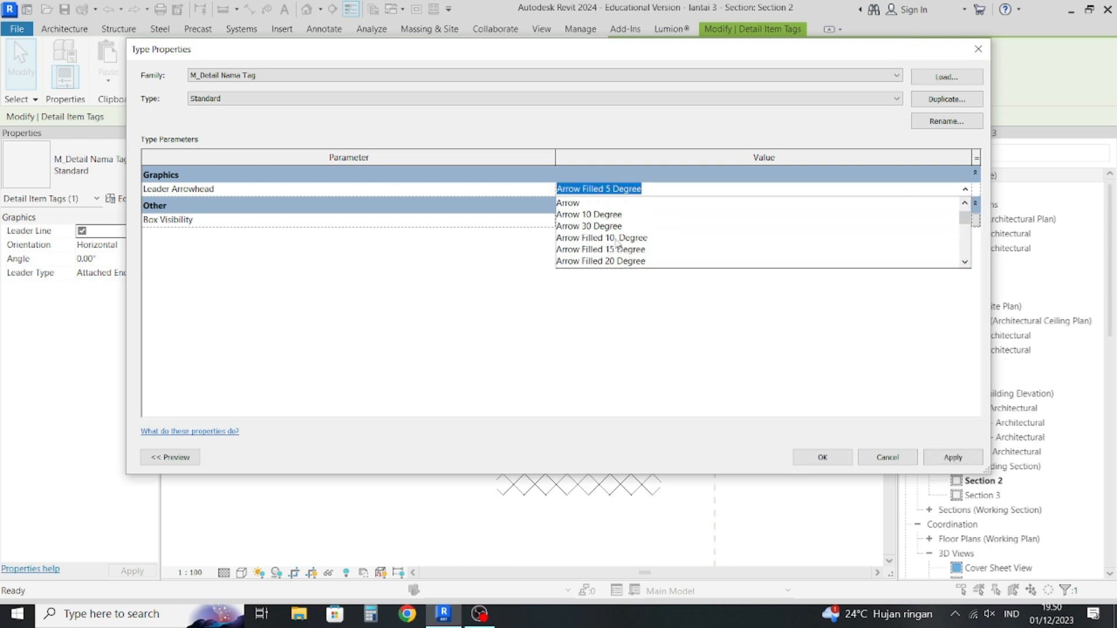
click(617, 239)
click(822, 457)
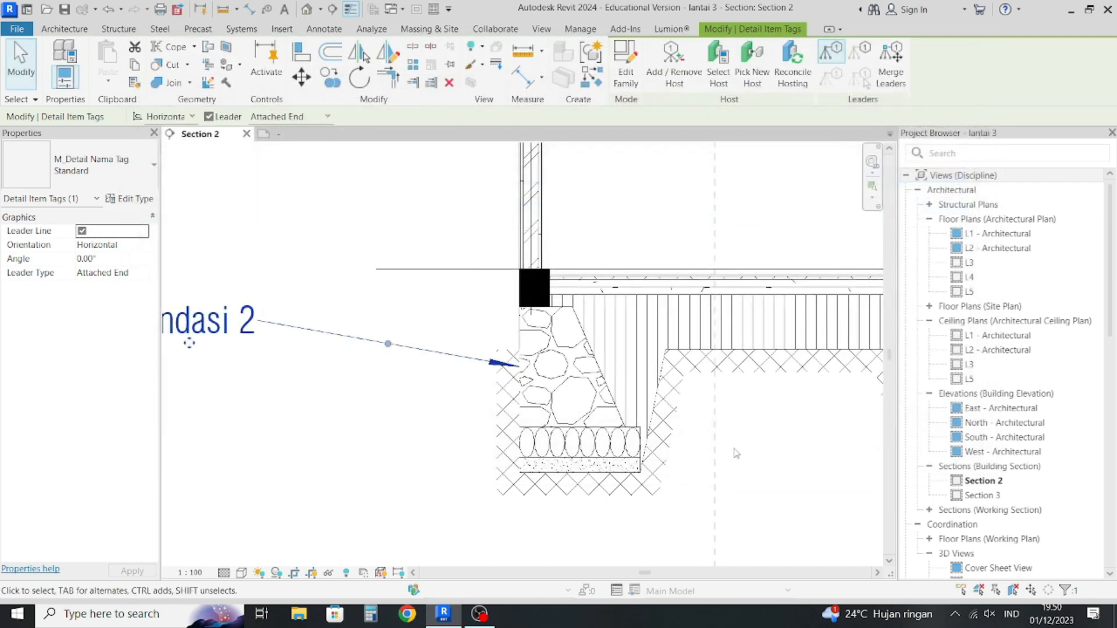
click(320, 227)
Bend the foundation tag's leader by moving its elbow closer to the foundation and slightly higher.
scroll(505, 377, down, 2)
click(424, 354)
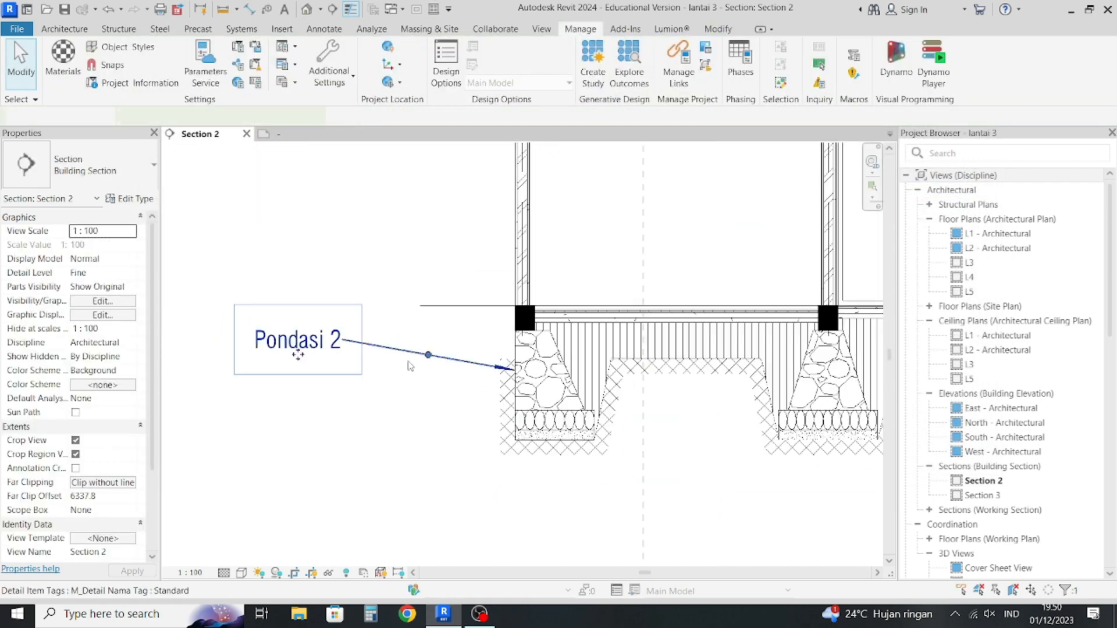
drag(429, 356, 474, 346)
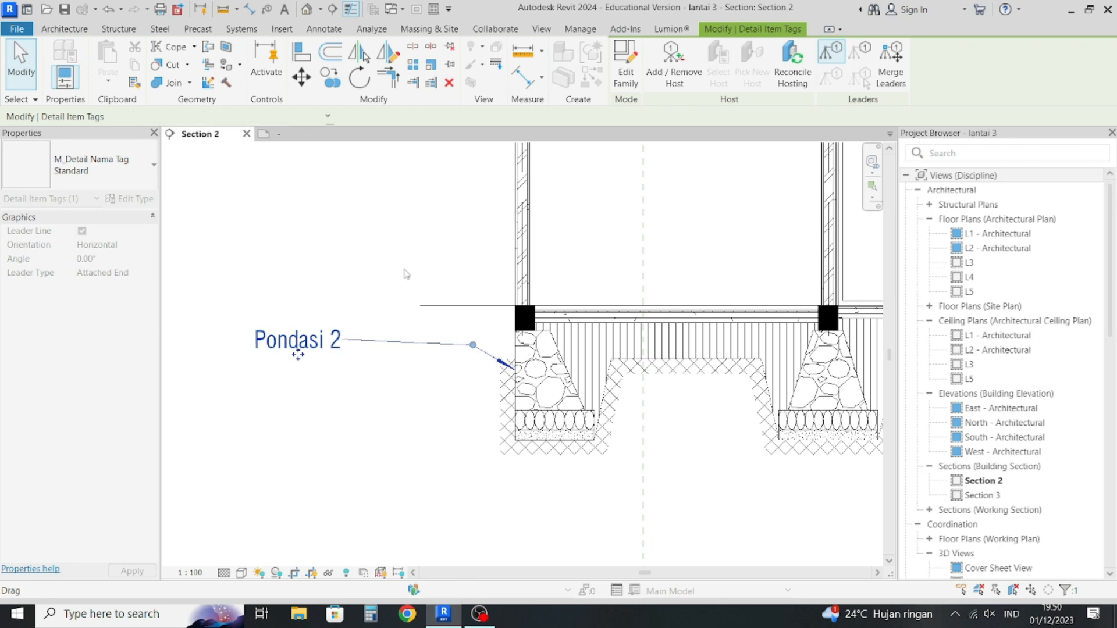
click(387, 238)
click(331, 341)
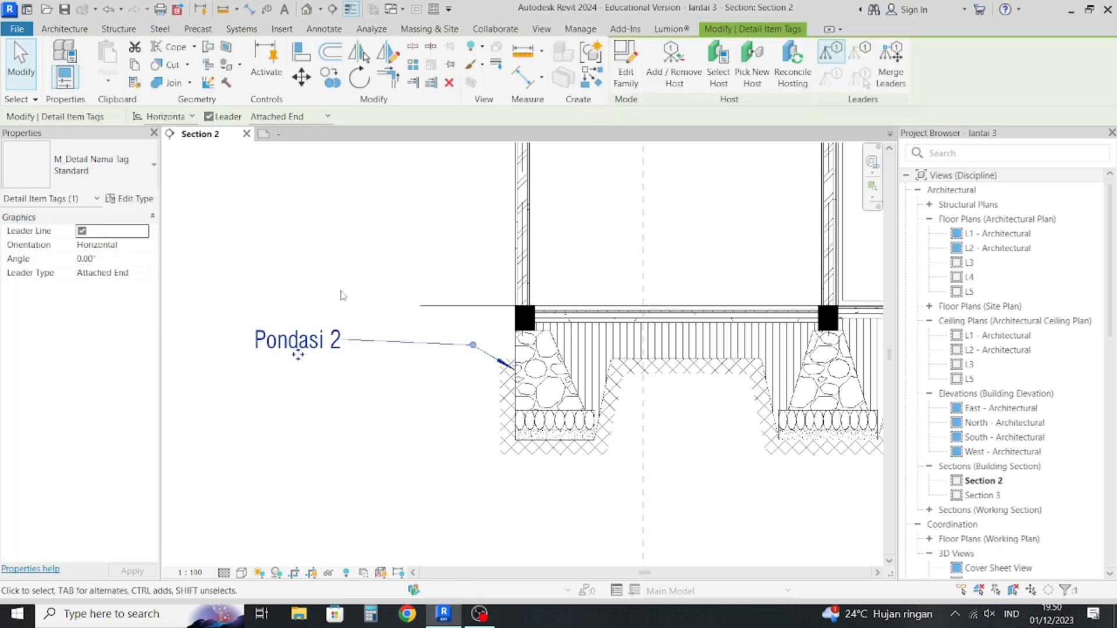
click(352, 268)
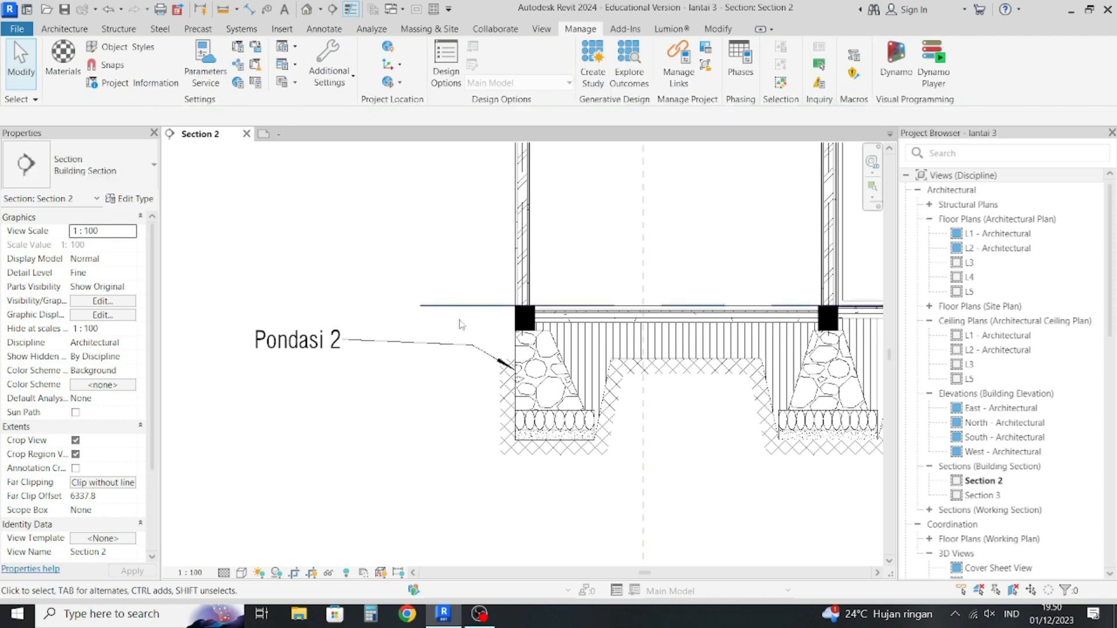
Edit the tagged foundation's detail group and rename its stone filled region type from Pondasi 2 to PAS. BATU KALI.
click(521, 356)
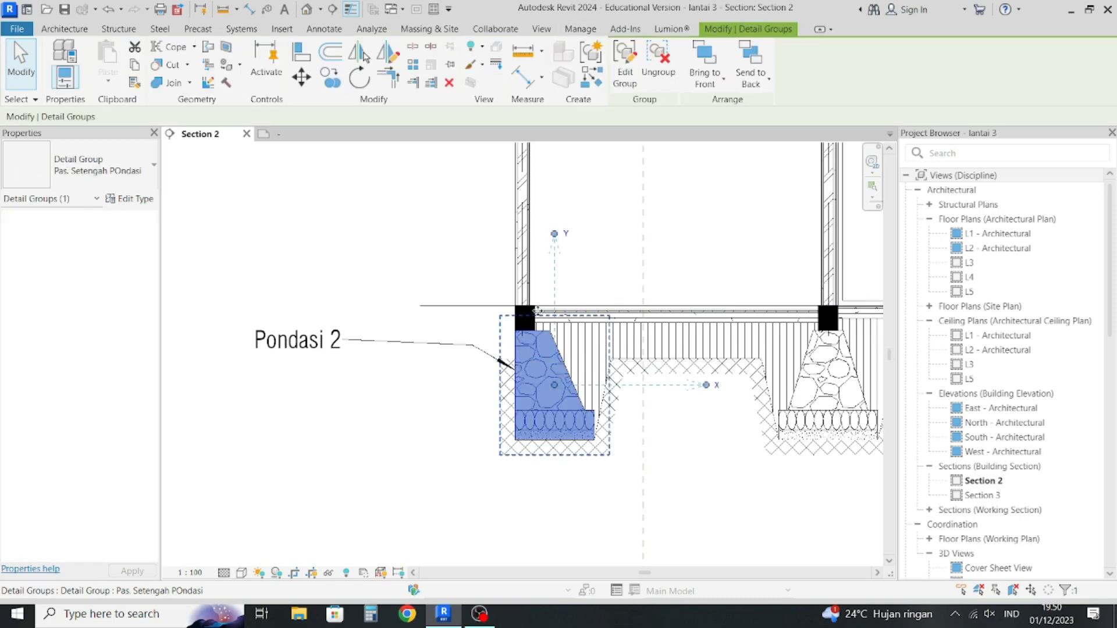
click(625, 64)
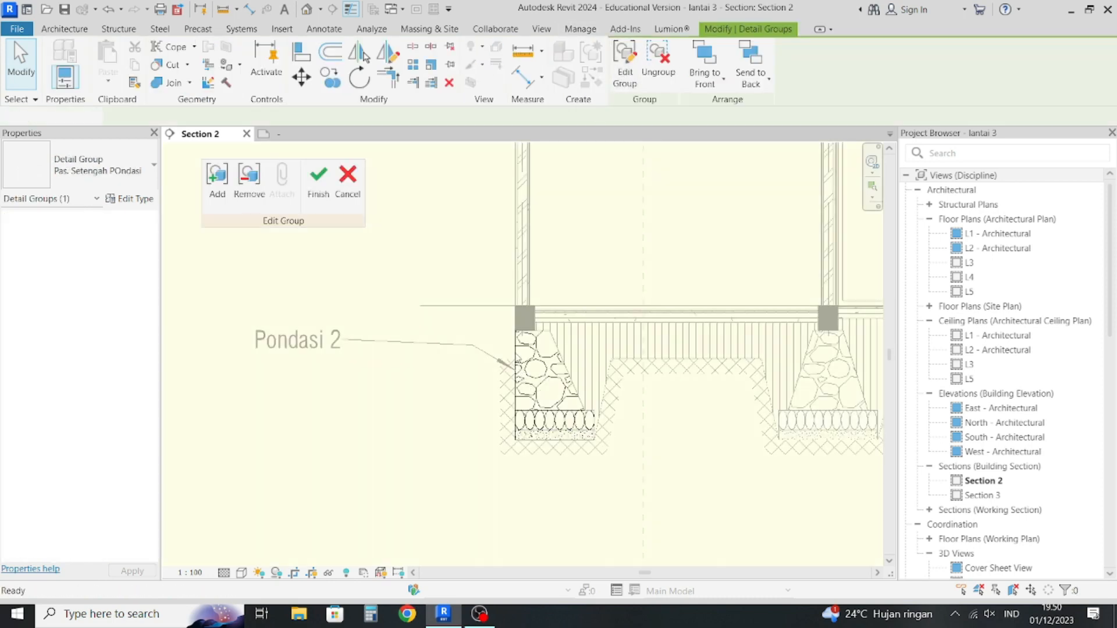
click(541, 372)
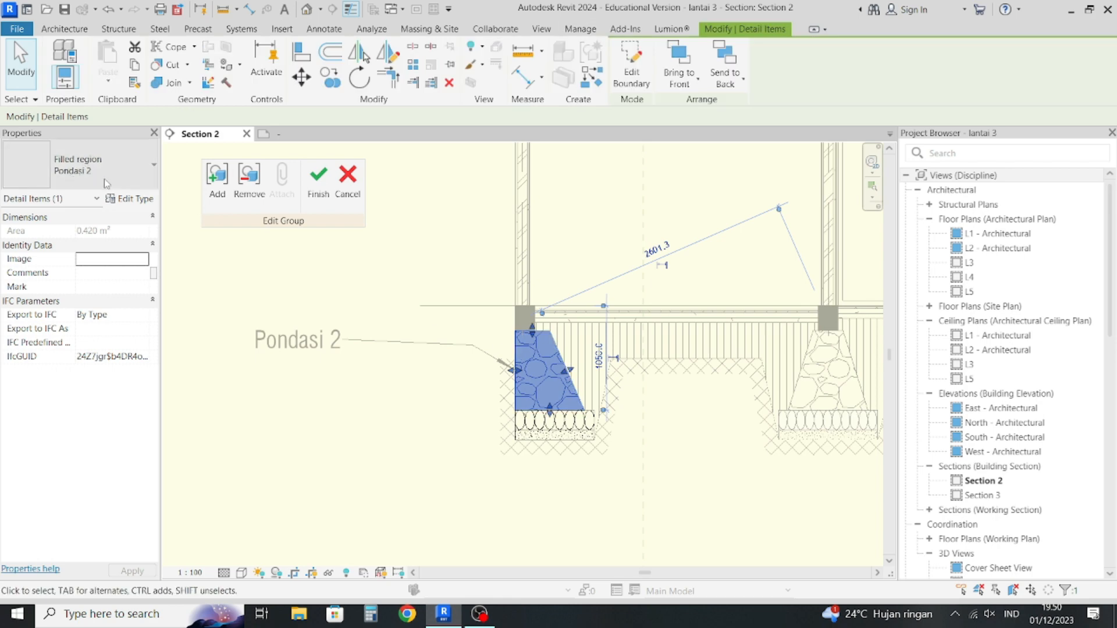
click(132, 198)
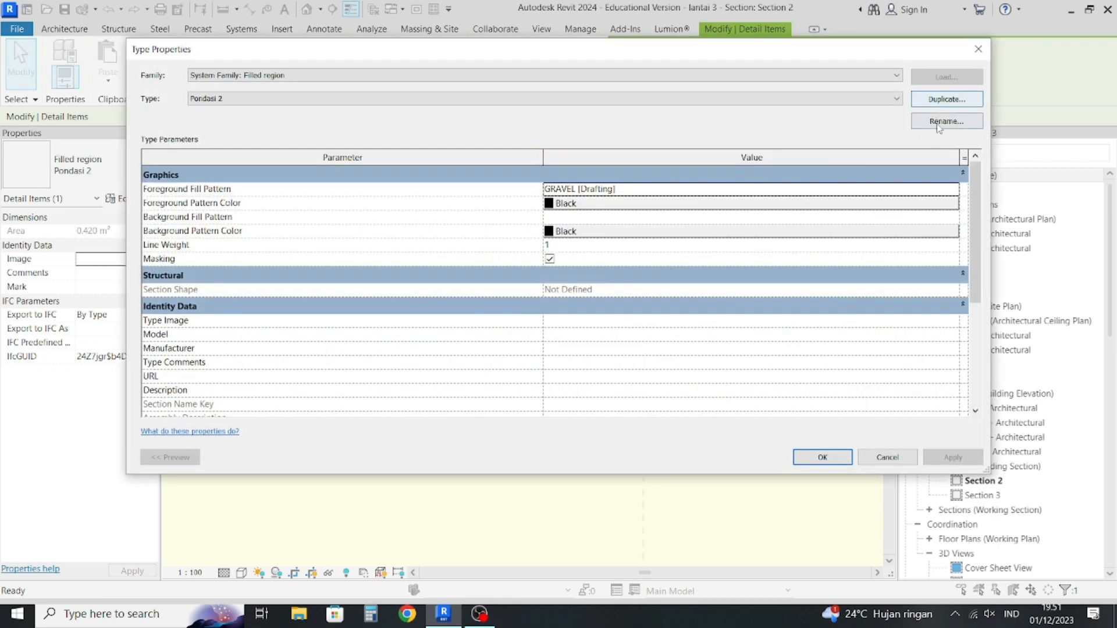
click(940, 125)
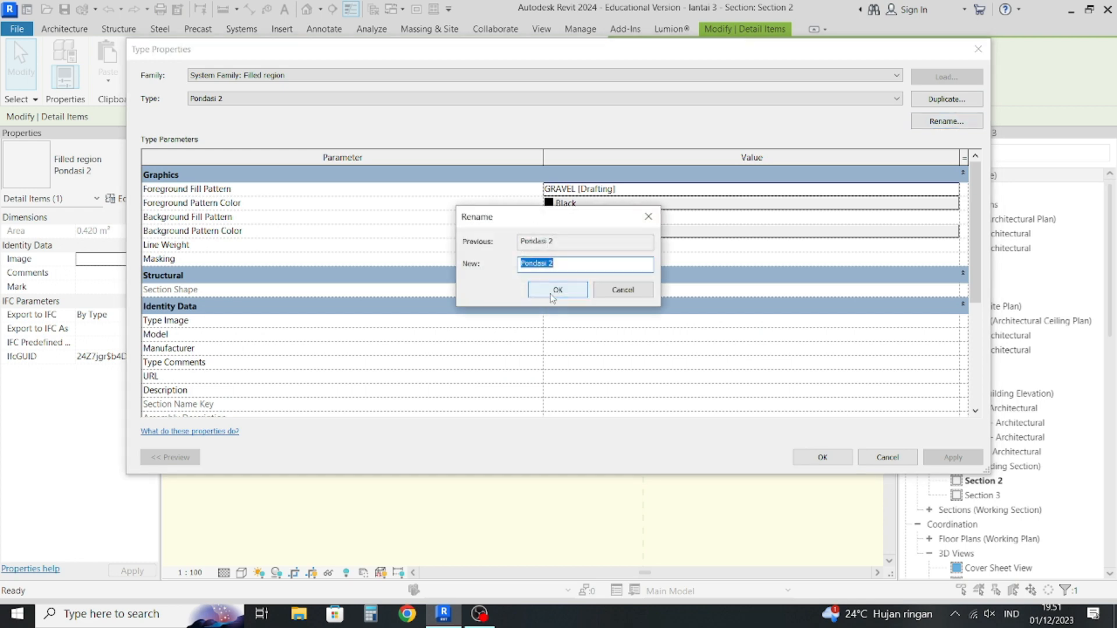
text(p)
key(BackSpace)
key(Caps_Lock)
text(PAS)
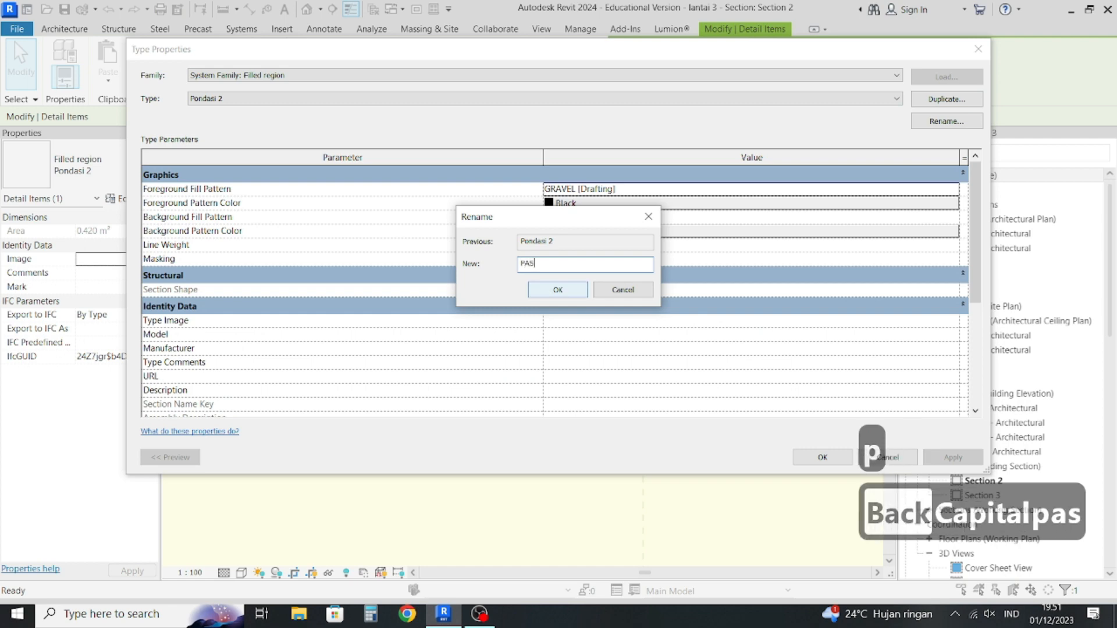
text(. N)
key(BackSpace)
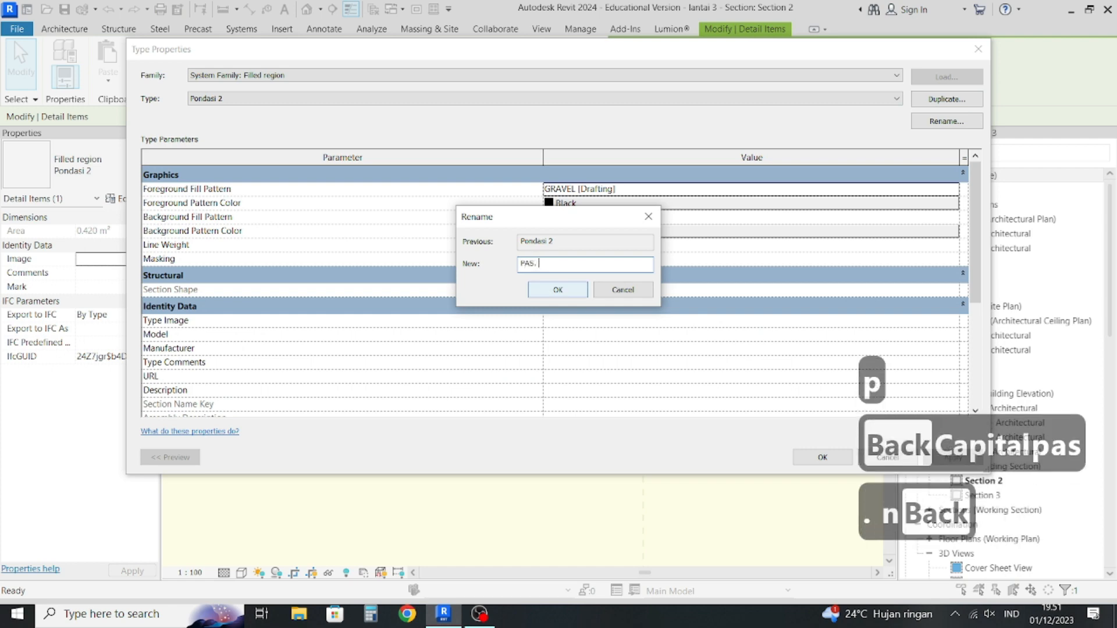
text(BATU KALI)
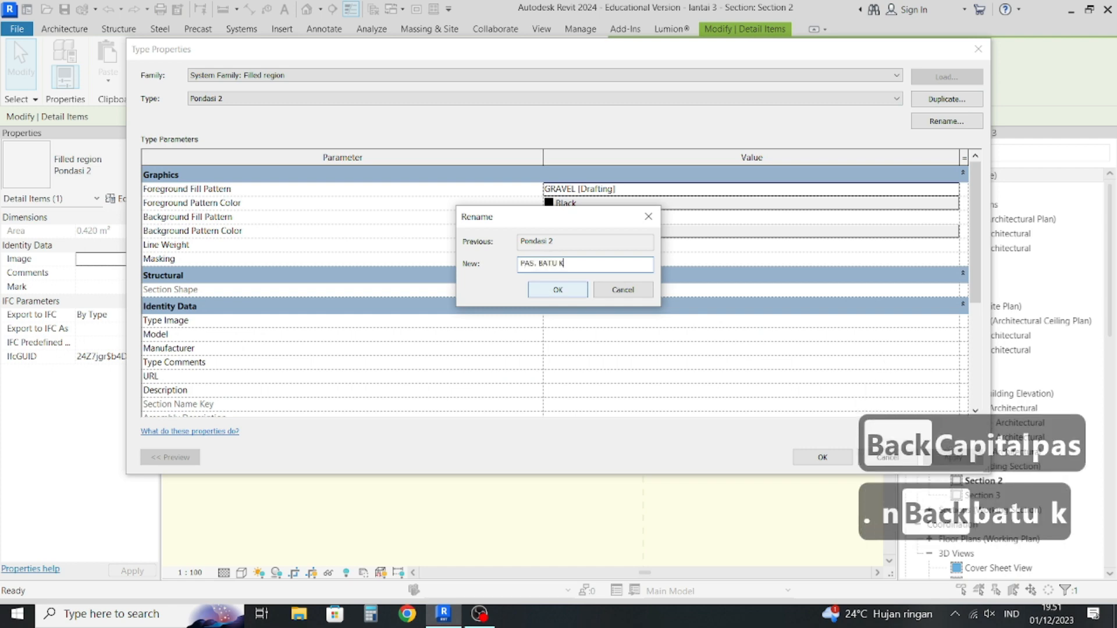
click(556, 290)
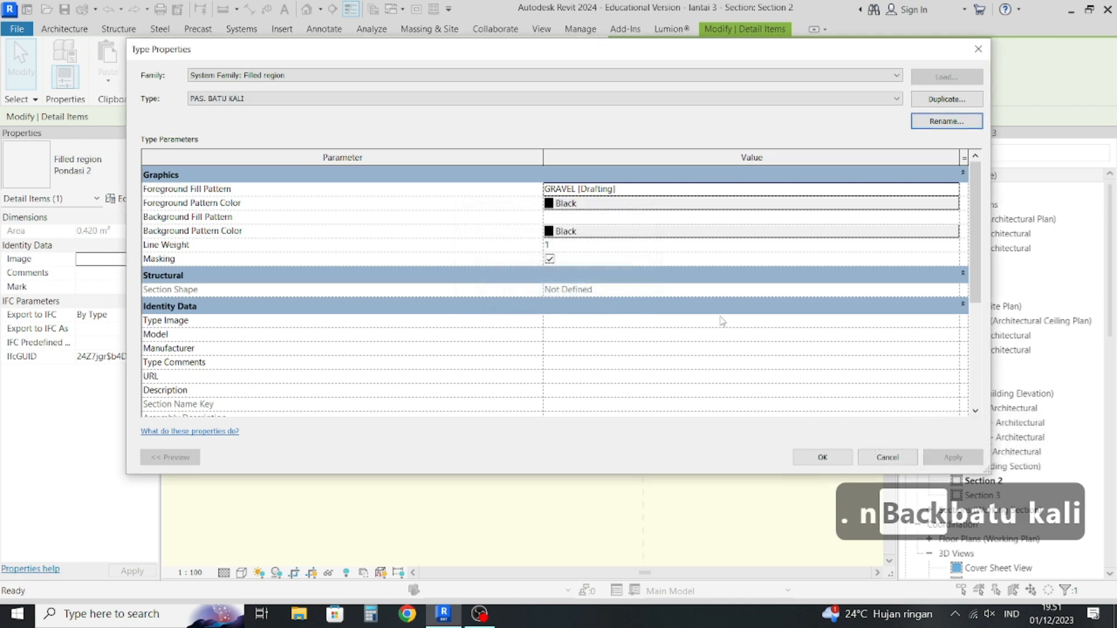
click(822, 458)
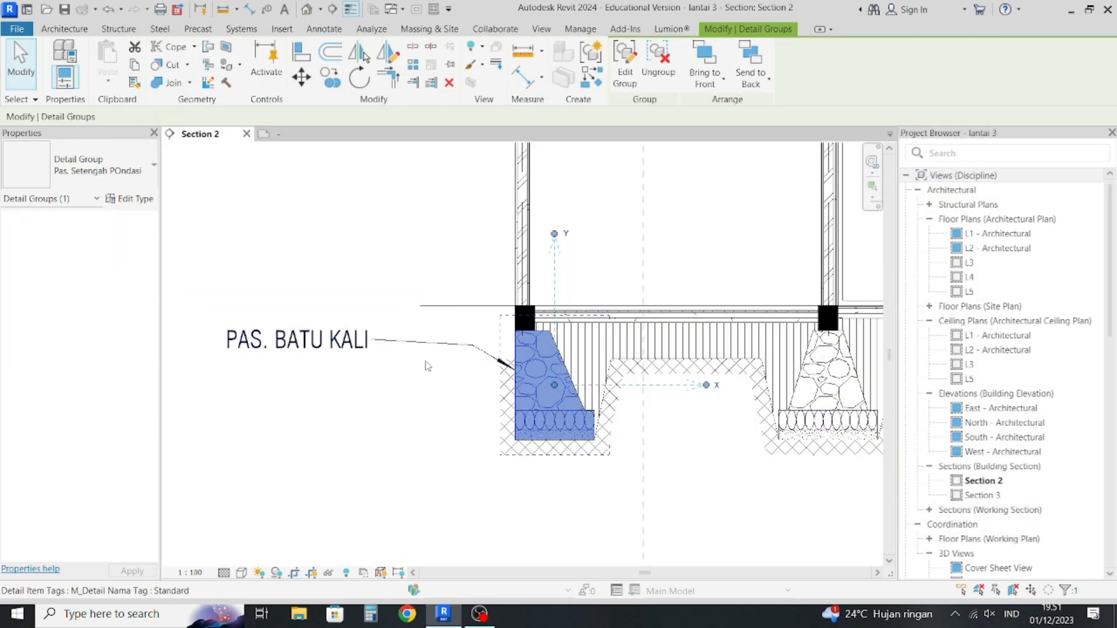
click(422, 242)
Move the PAS. BATU KALI tag closer to the foundation and adjust its leader elbow so the first leader segment runs horizontally.
scroll(326, 349, up, 2)
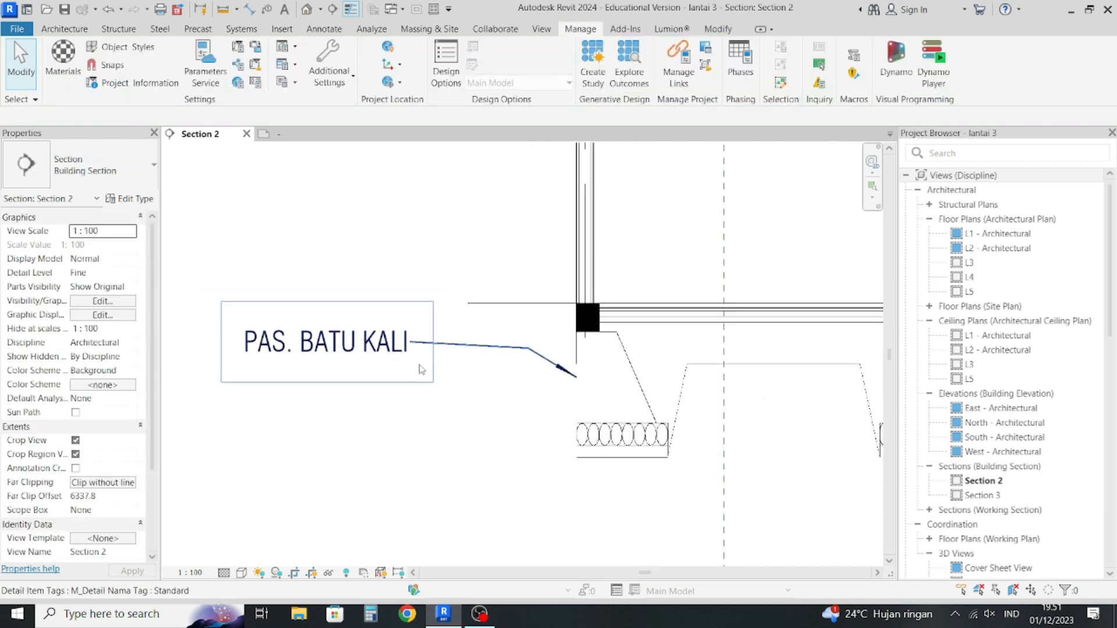
click(332, 359)
drag(331, 359, 368, 359)
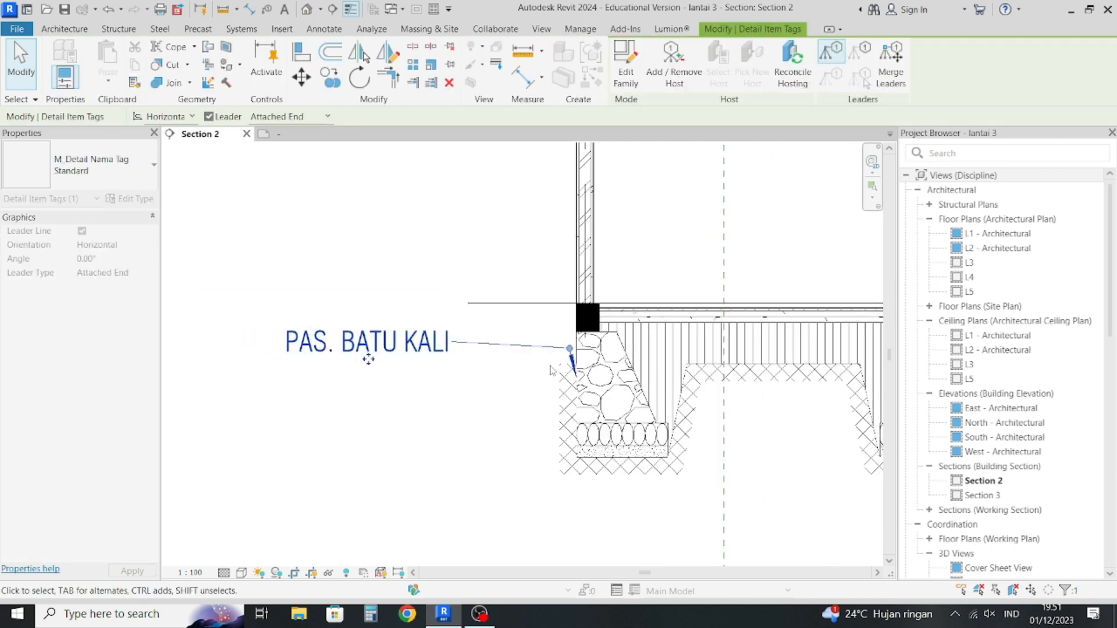
drag(510, 345, 521, 345)
ctrl+drag(368, 359, 387, 338)
click(430, 251)
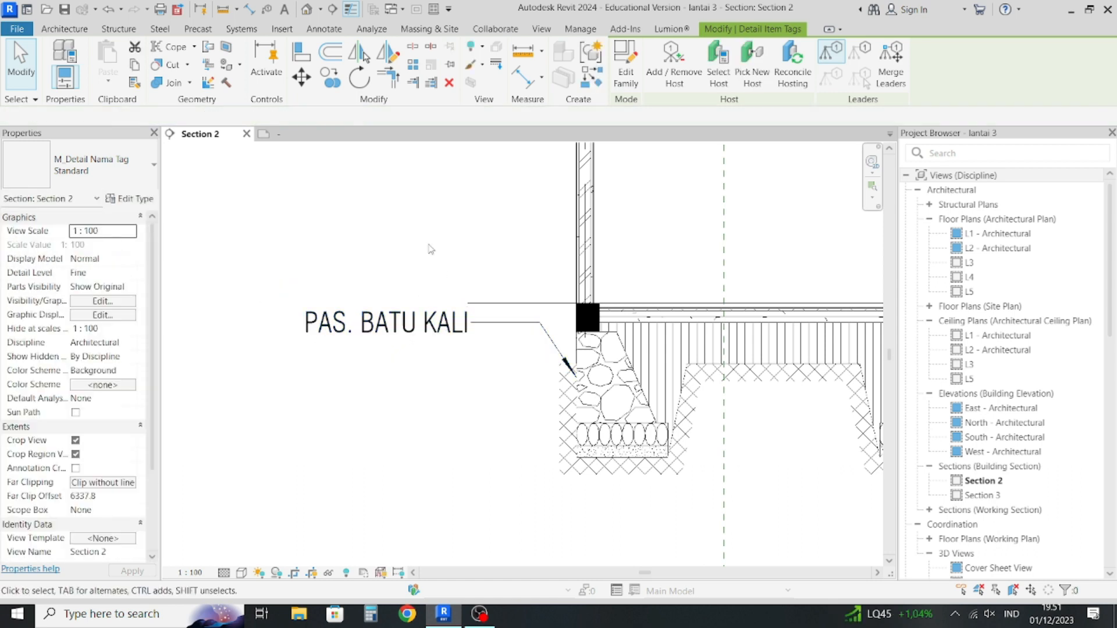
Create similar tags in vertical orientation for the Tanah Asli soil region and the Balok Sloof 20 x 25 beam.
click(395, 341)
click(499, 316)
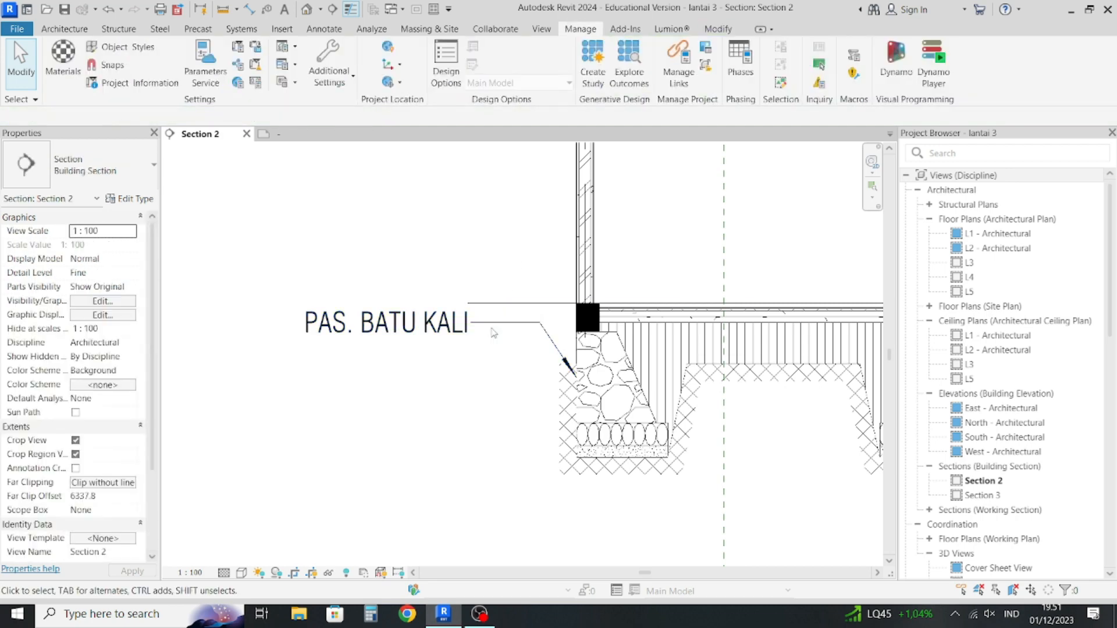
click(494, 332)
right_click(493, 332)
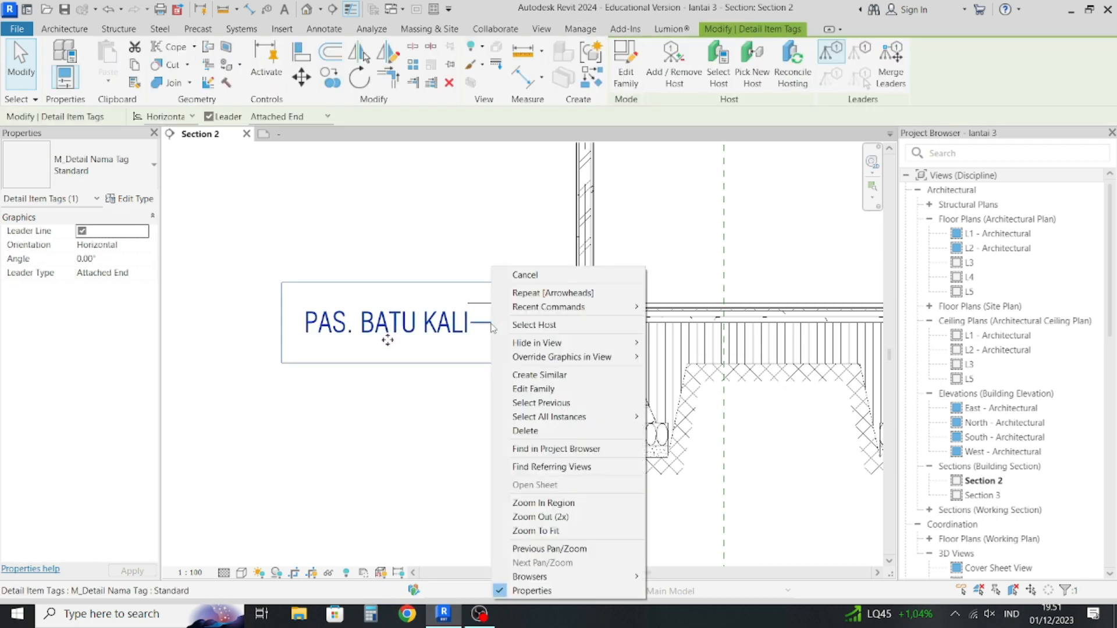
click(535, 375)
key(space)
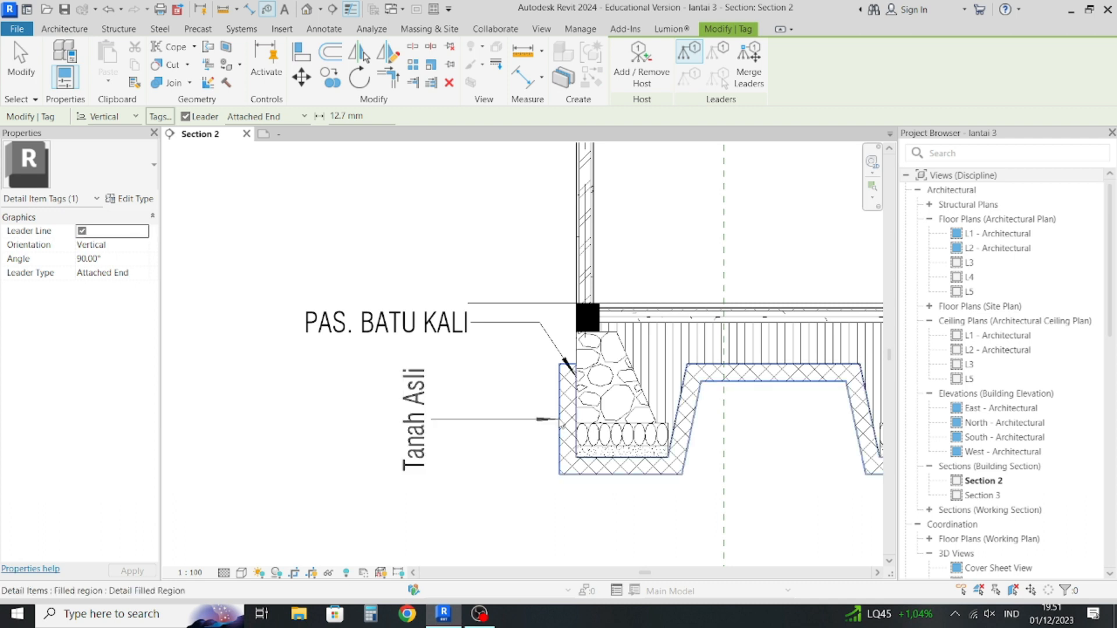
click(561, 420)
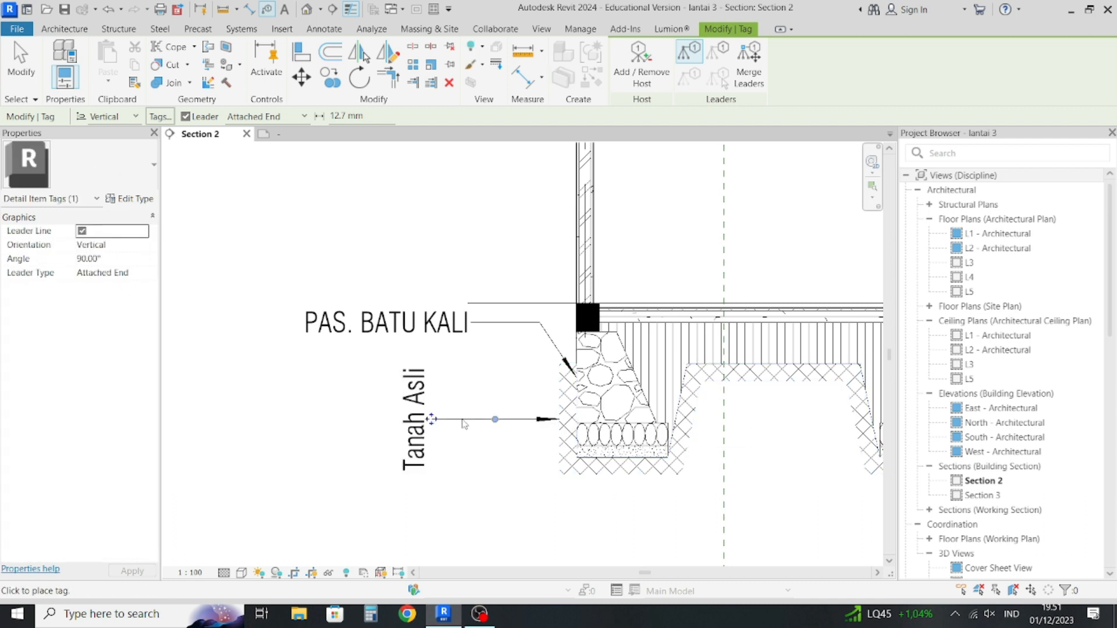
click(431, 419)
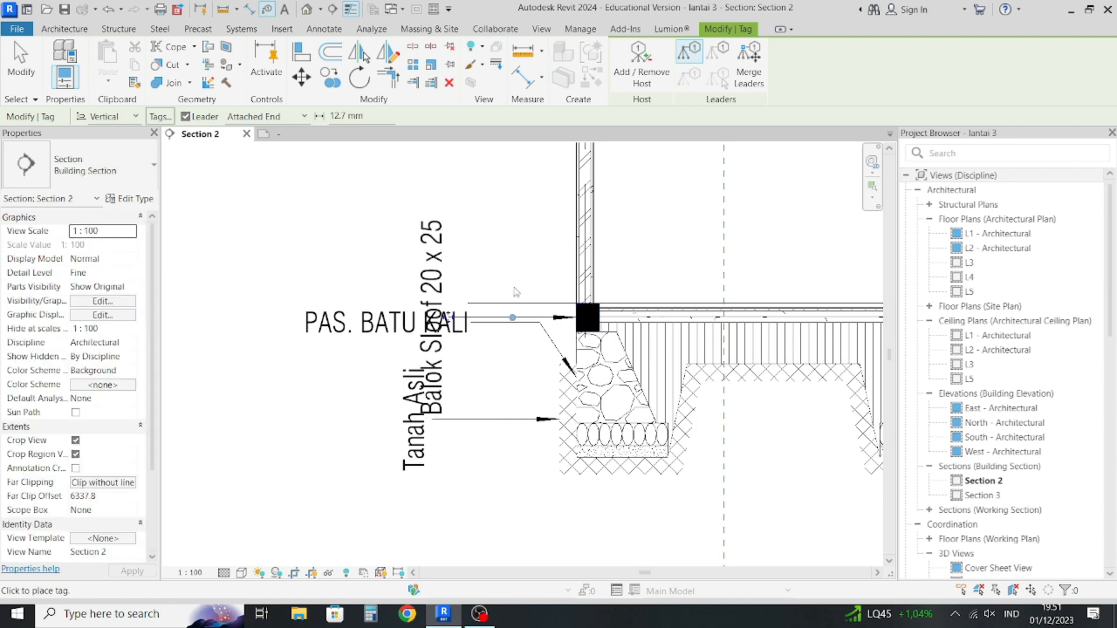
key(Escape)
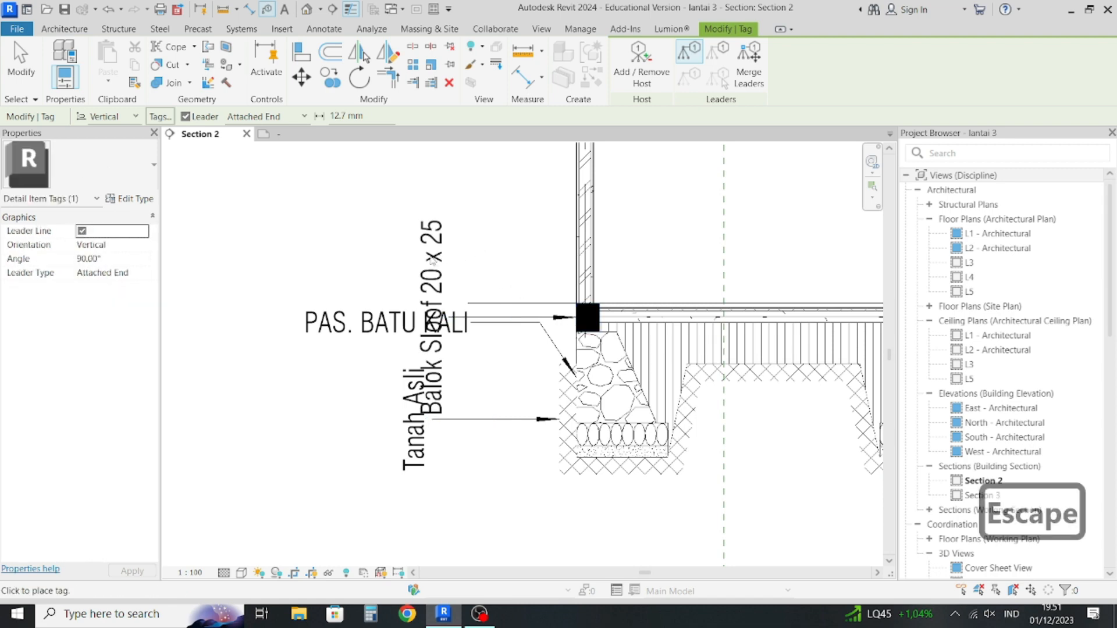
key(Escape)
Set the Balok Sloof 20 x 25 tag's orientation to Horizontal and position it above the PAS. BATU KALI tag with a bent leader.
click(504, 319)
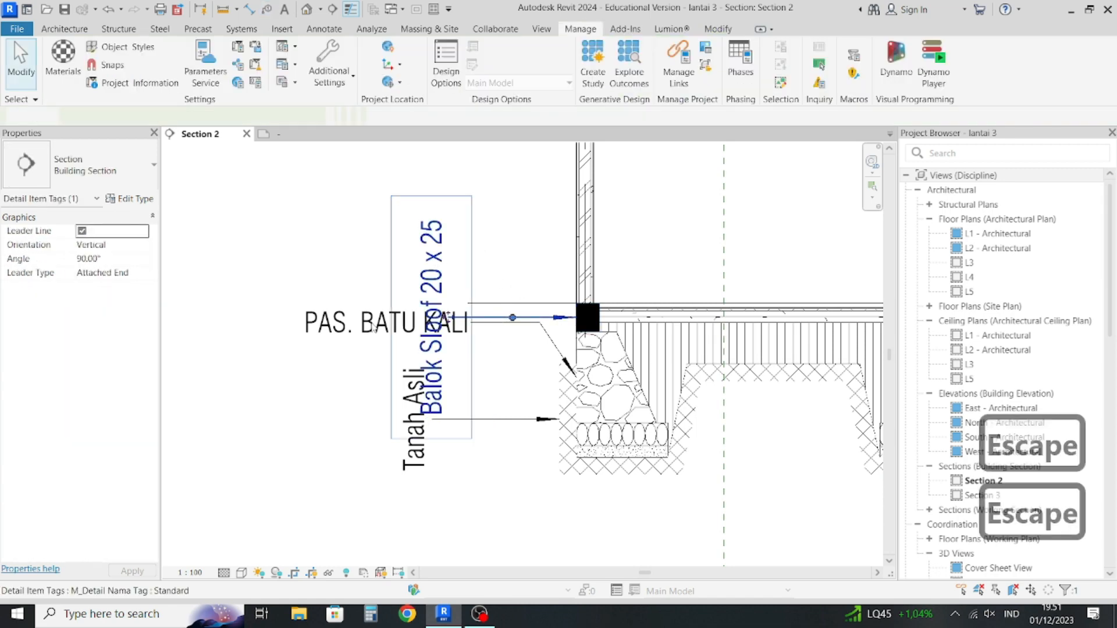
click(107, 245)
click(143, 245)
click(96, 258)
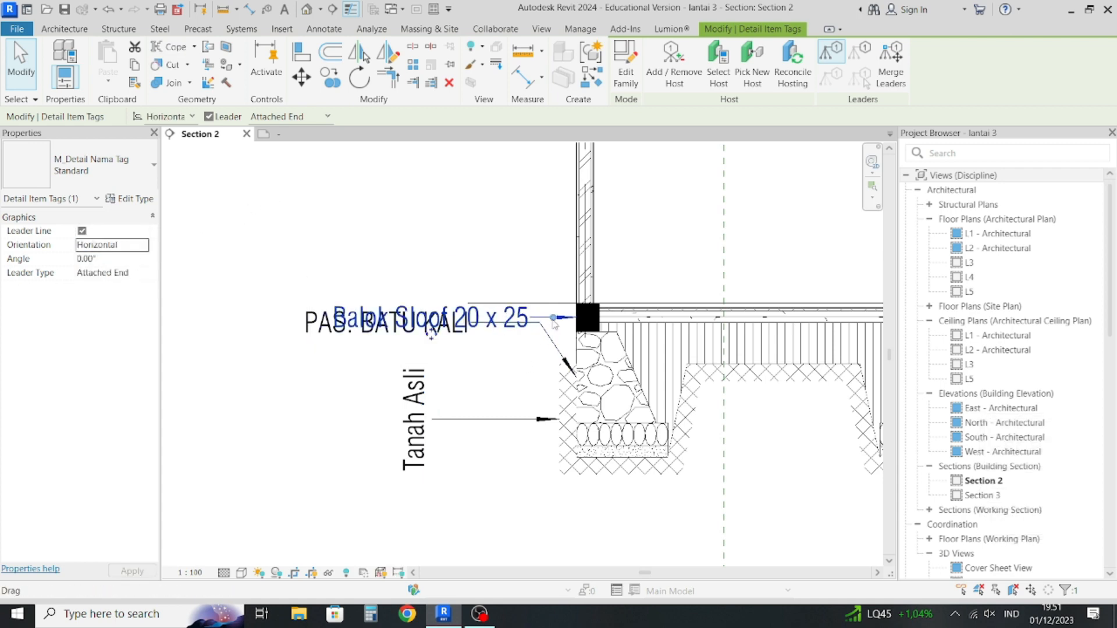
drag(552, 317, 546, 280)
Set the Tanah Asli tag's orientation to Horizontal.
click(414, 419)
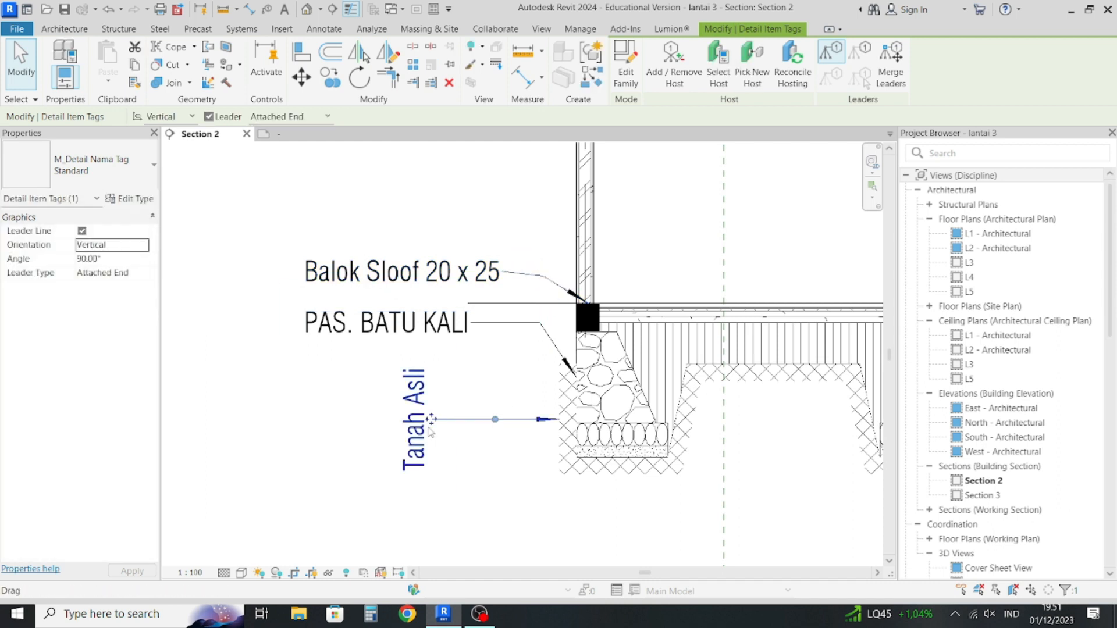
click(143, 247)
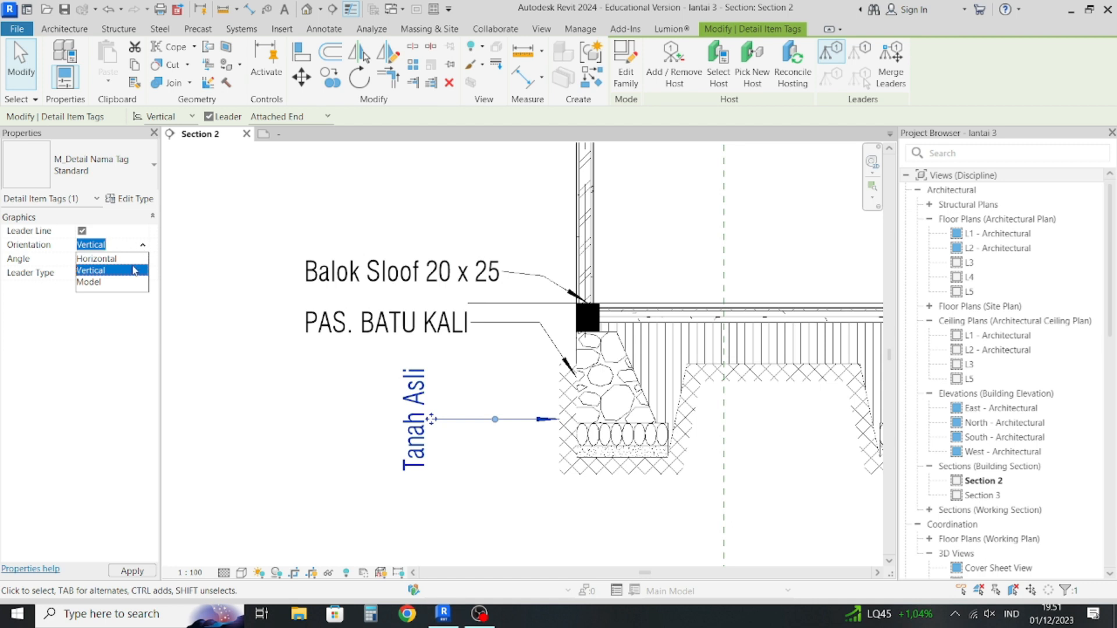
click(116, 259)
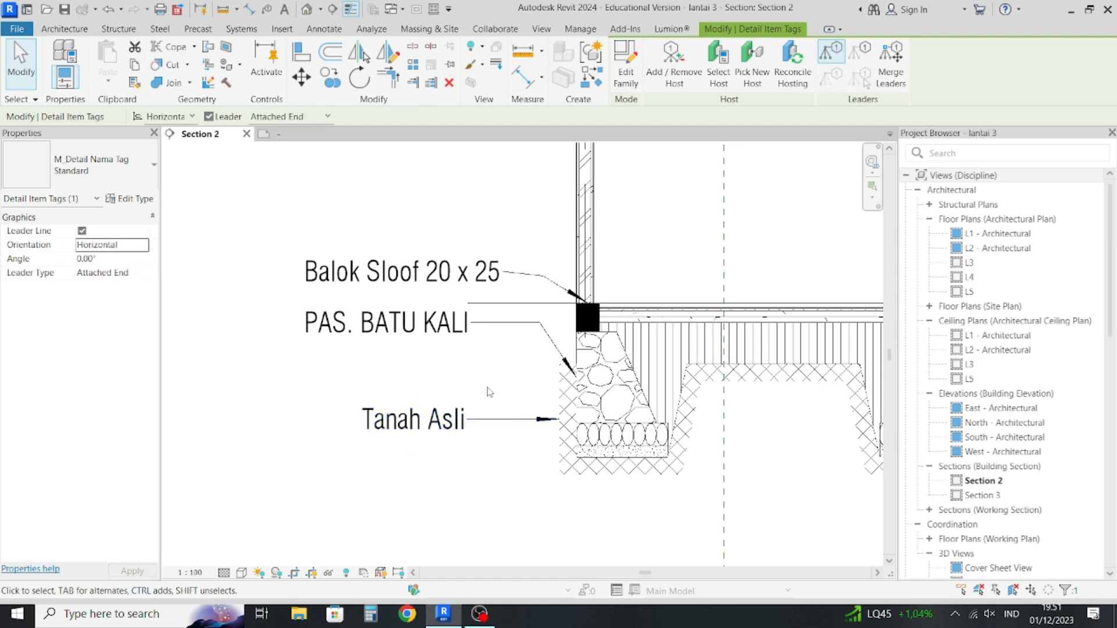
Create similar detail item tags with Horizontal orientation for the Pasir urug 2 and Anstampeng 2 layers beneath the stone foundation.
click(531, 440)
right_click(411, 428)
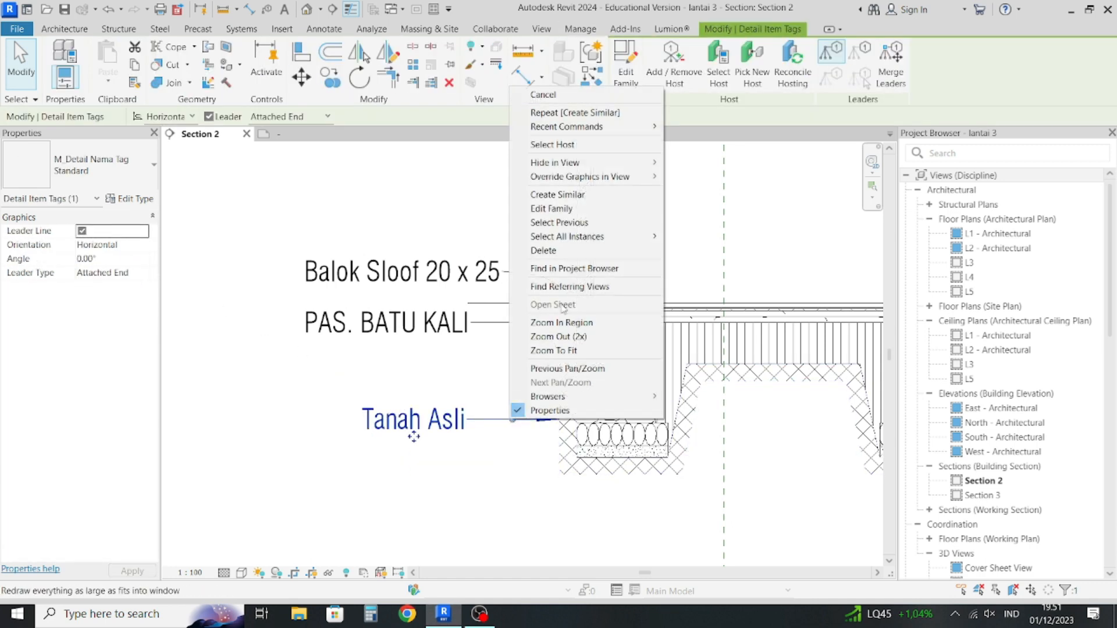
click(558, 194)
key(space)
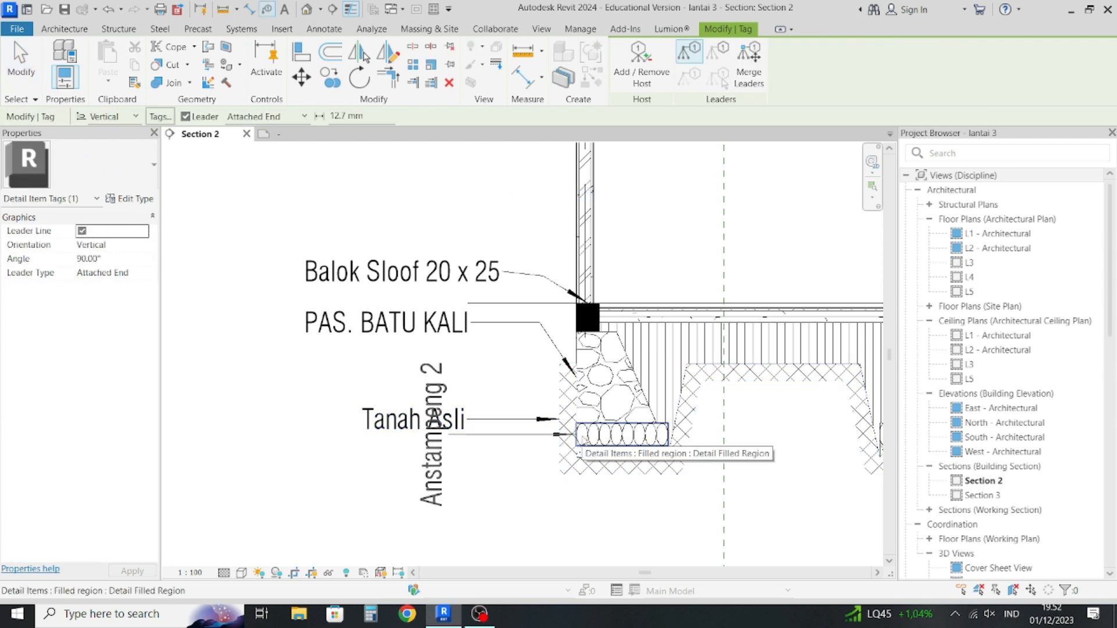
click(145, 246)
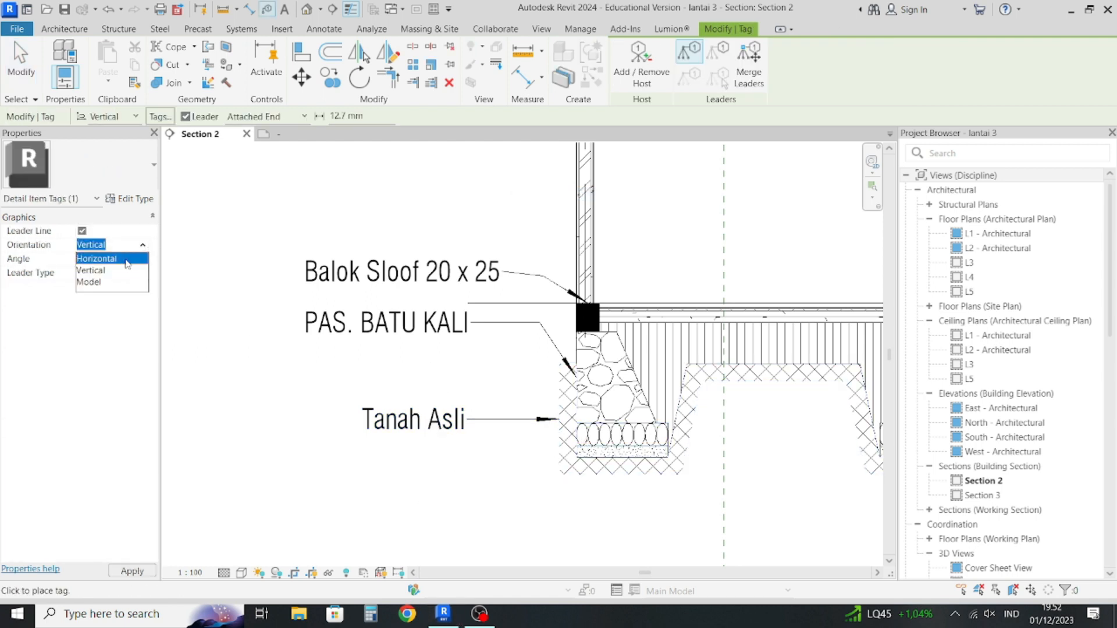
click(104, 259)
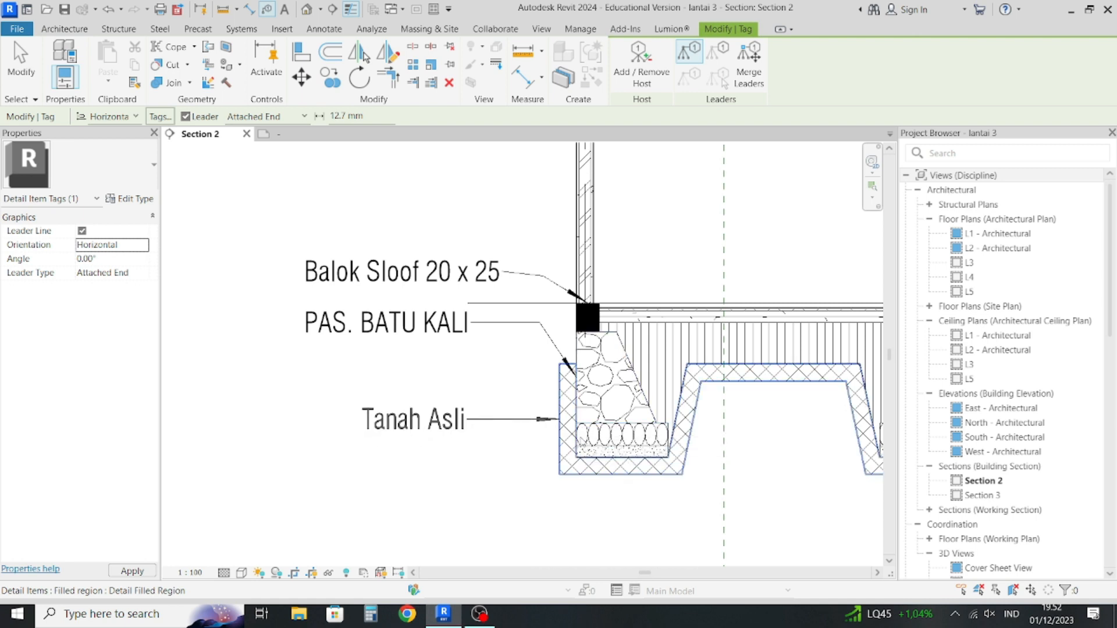
click(580, 450)
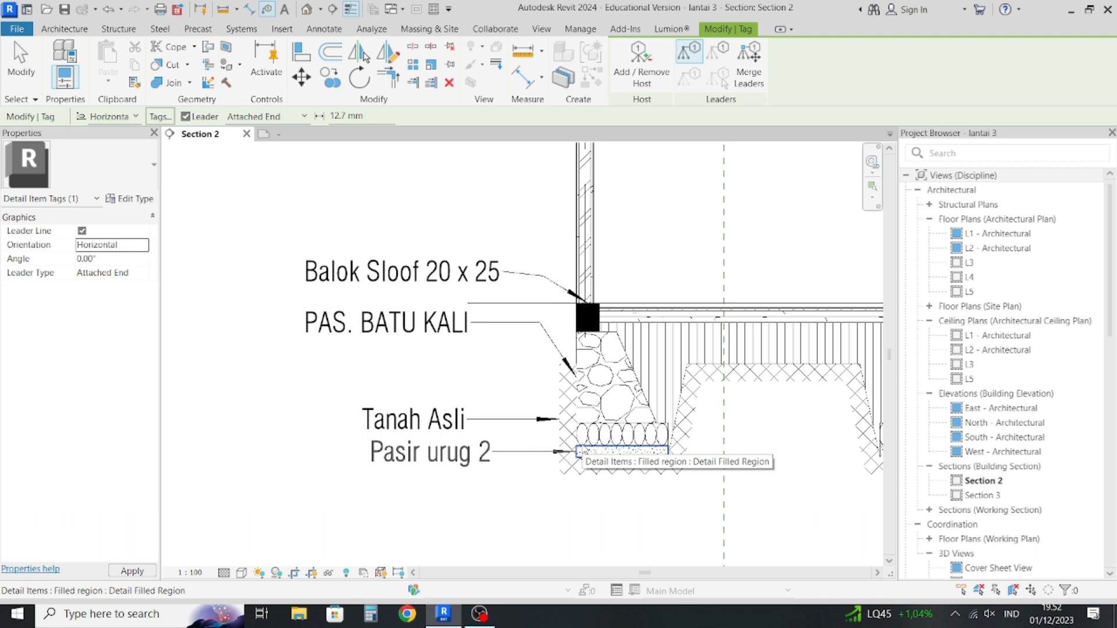
click(579, 434)
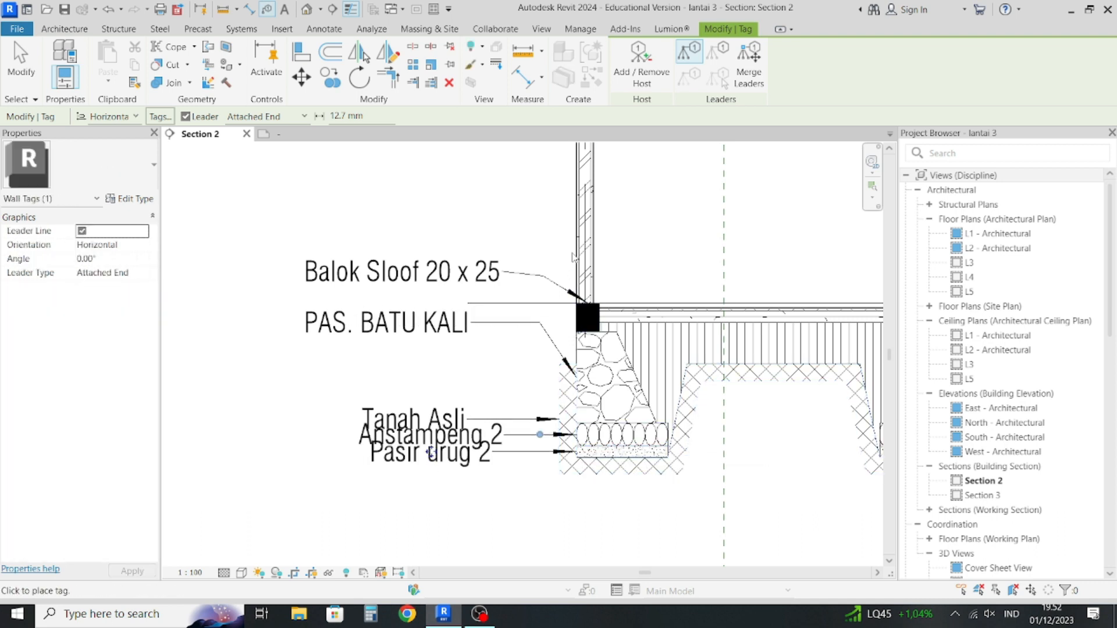
key(Escape)
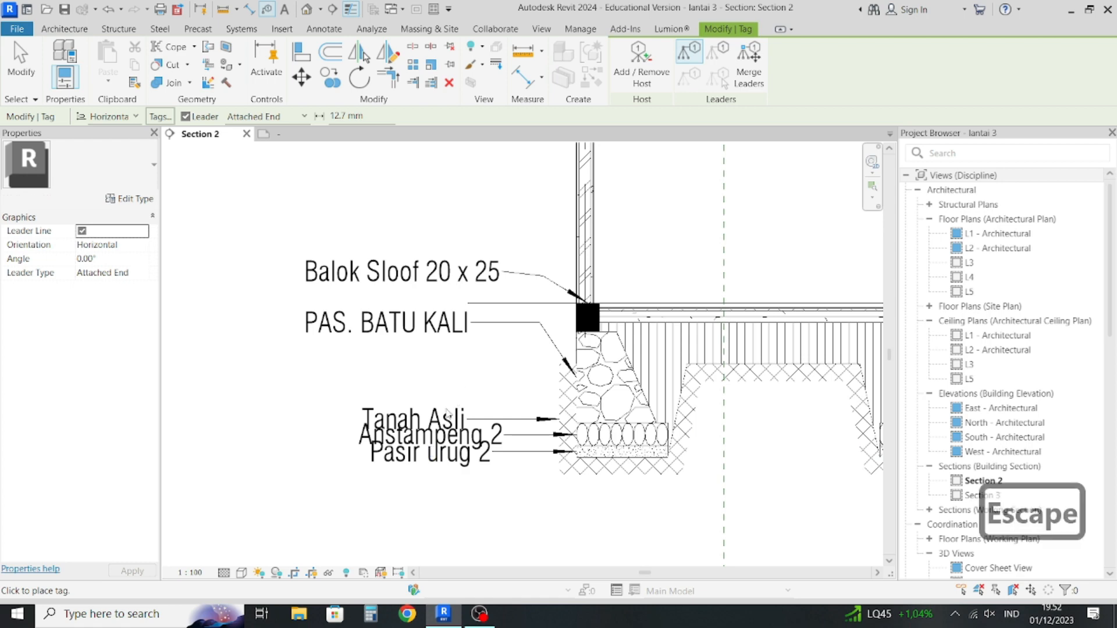
key(Escape)
Move the Tanah Asli tag up beneath the PAS. BATU KALI tag and bend its leader so the first segment runs horizontally.
scroll(457, 389, up, 2)
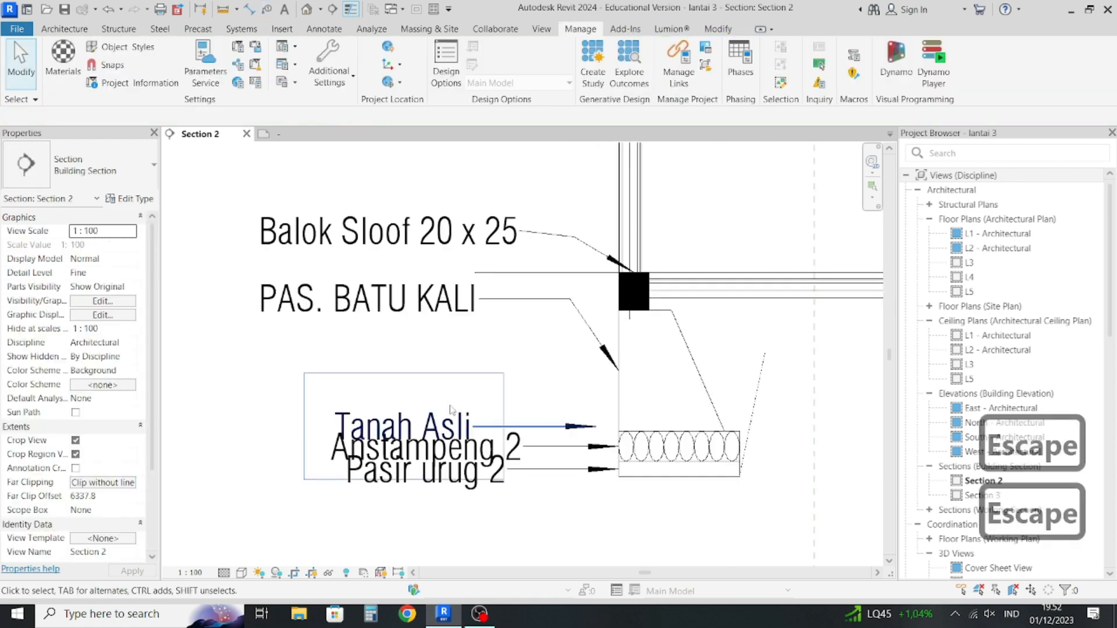
click(407, 452)
drag(407, 453, 413, 358)
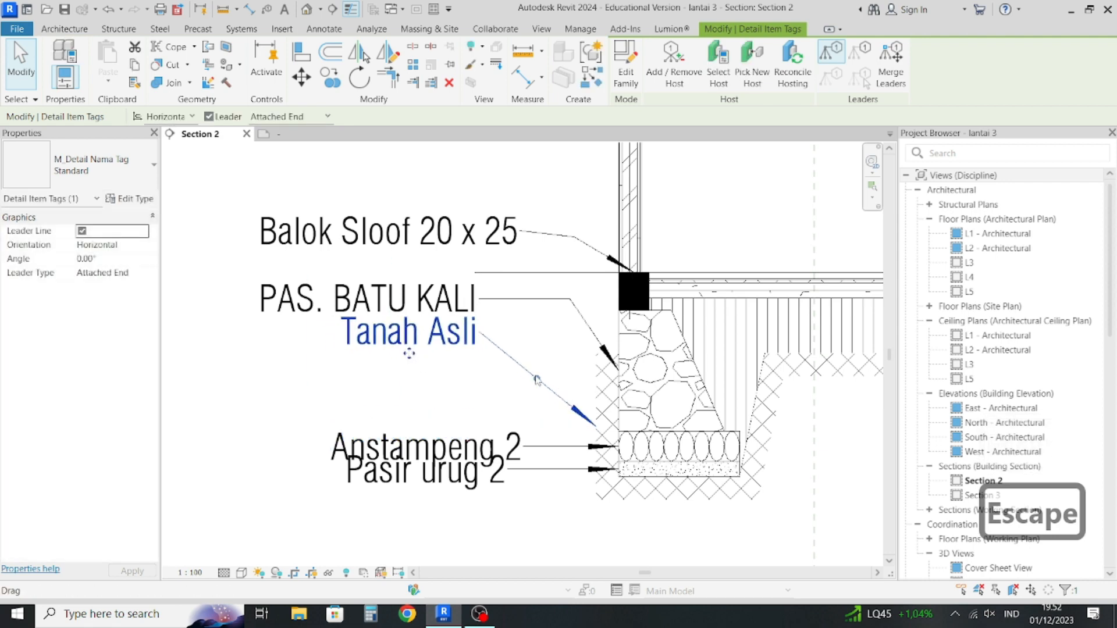
drag(537, 378, 569, 331)
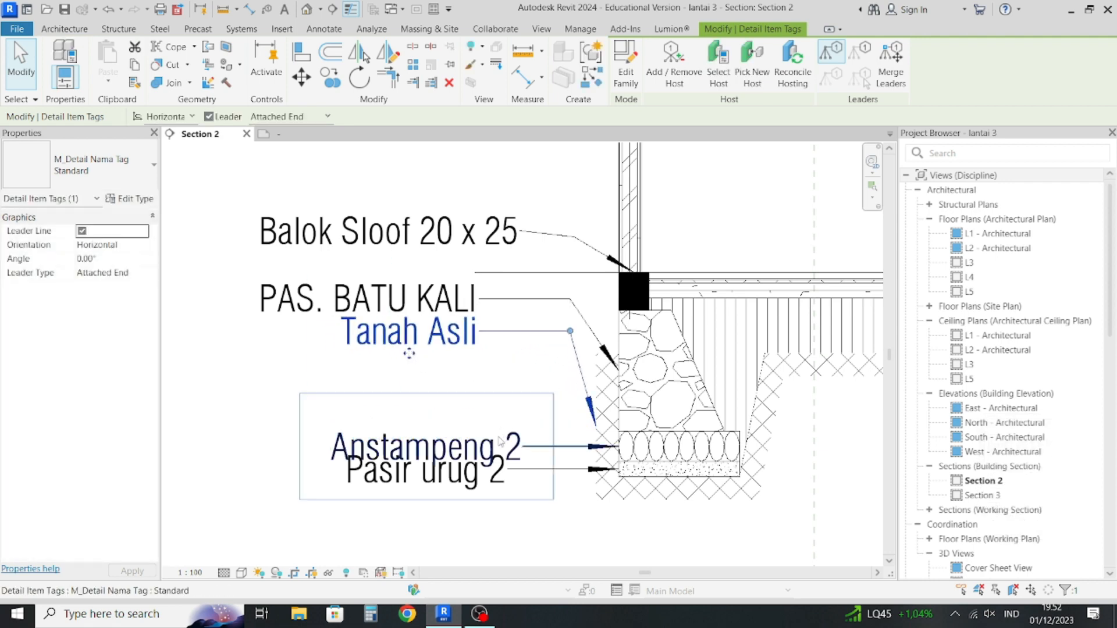
Move the Anstampeng 2 tag between the Tanah Asli and Pasir urug 2 tags and bend its leader with a horizontal first segment.
click(491, 460)
click(459, 453)
ctrl+drag(459, 453, 416, 416)
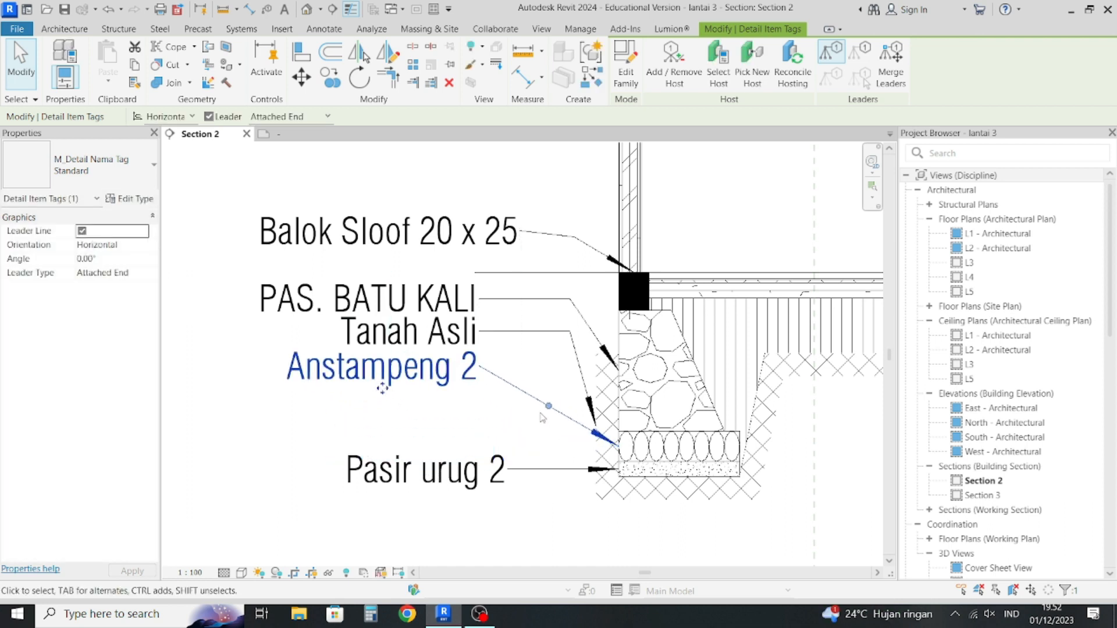
mouse_move(549, 407)
mouse_down()
mouse_move(563, 380)
mouse_move(564, 406)
mouse_up()
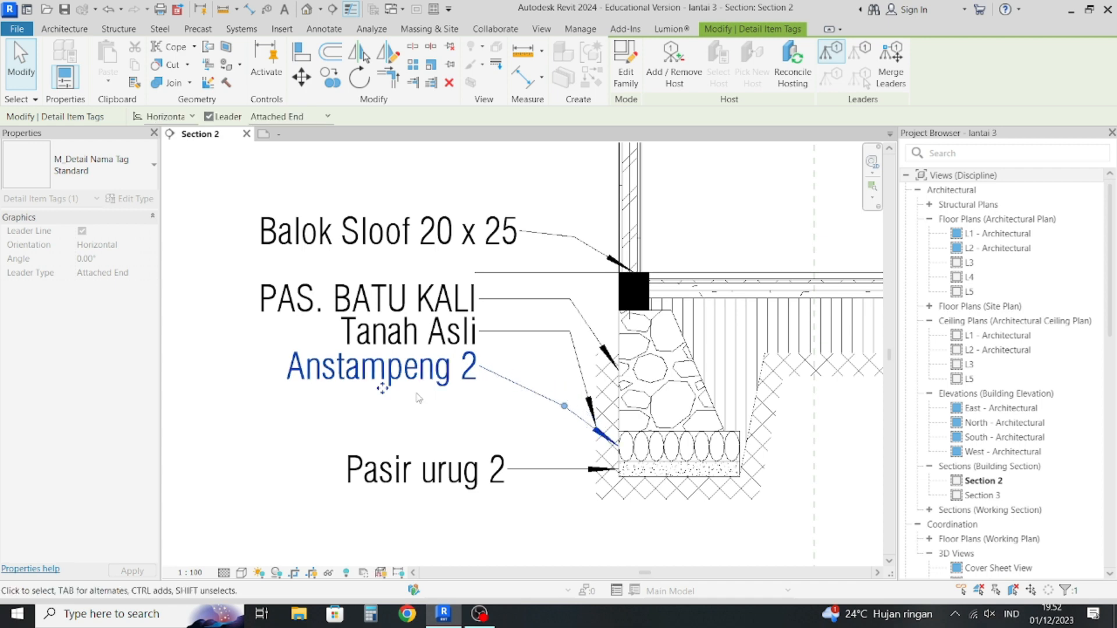
drag(385, 390, 396, 428)
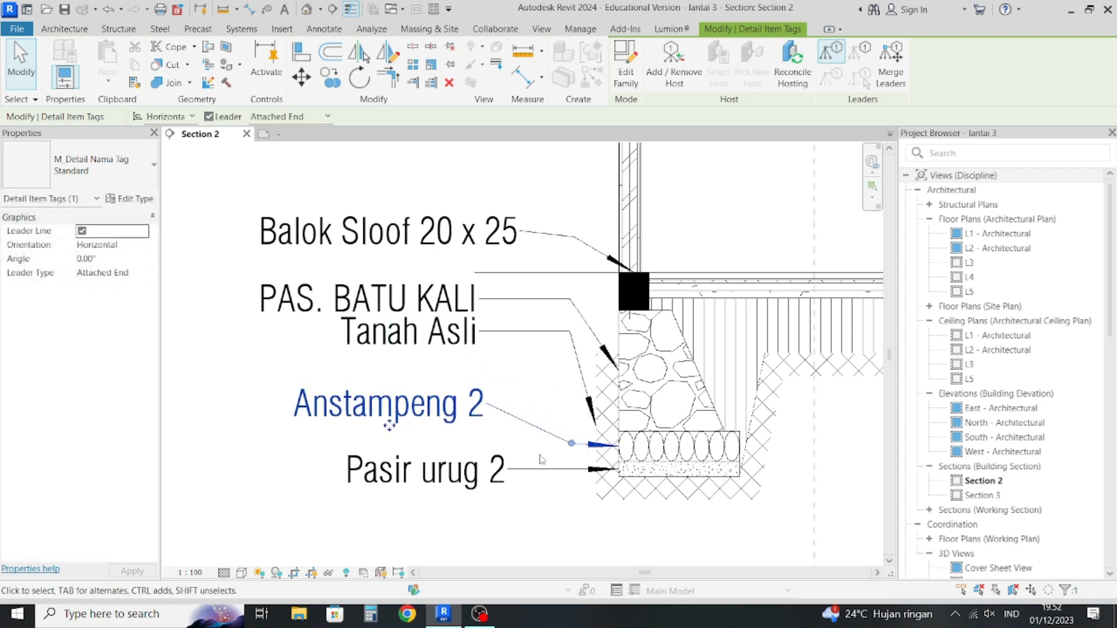
drag(570, 443, 571, 403)
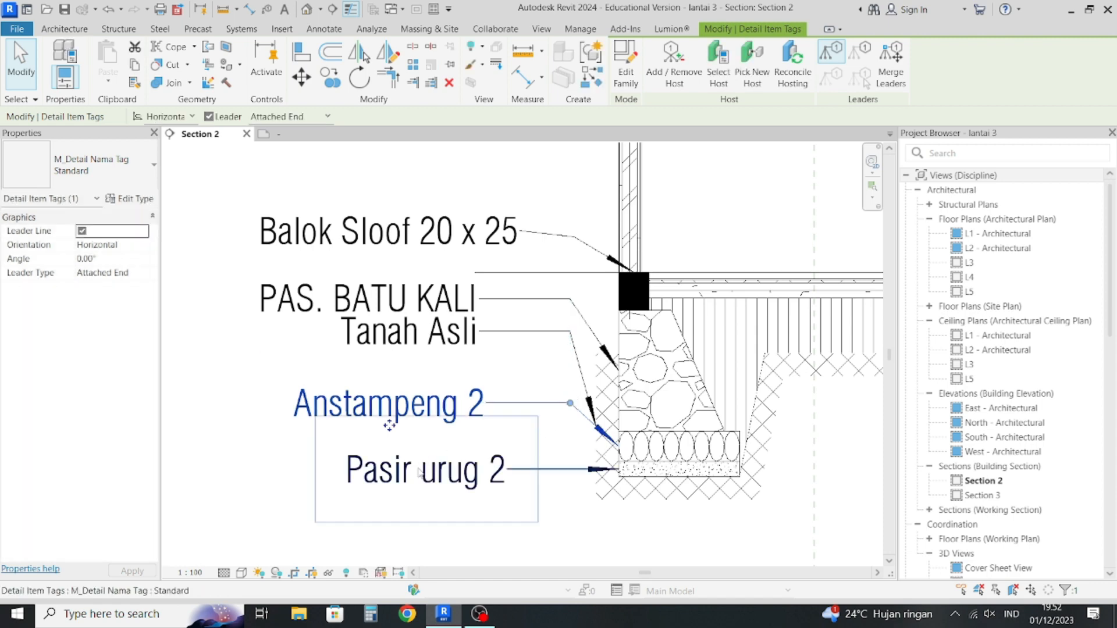
Place the Pasir urug 2 tag beneath the Anstampeng 2 tag and shift its leader elbow to level the first segment.
click(426, 488)
drag(426, 491, 404, 470)
drag(560, 446, 576, 436)
scroll(547, 472, up, 2)
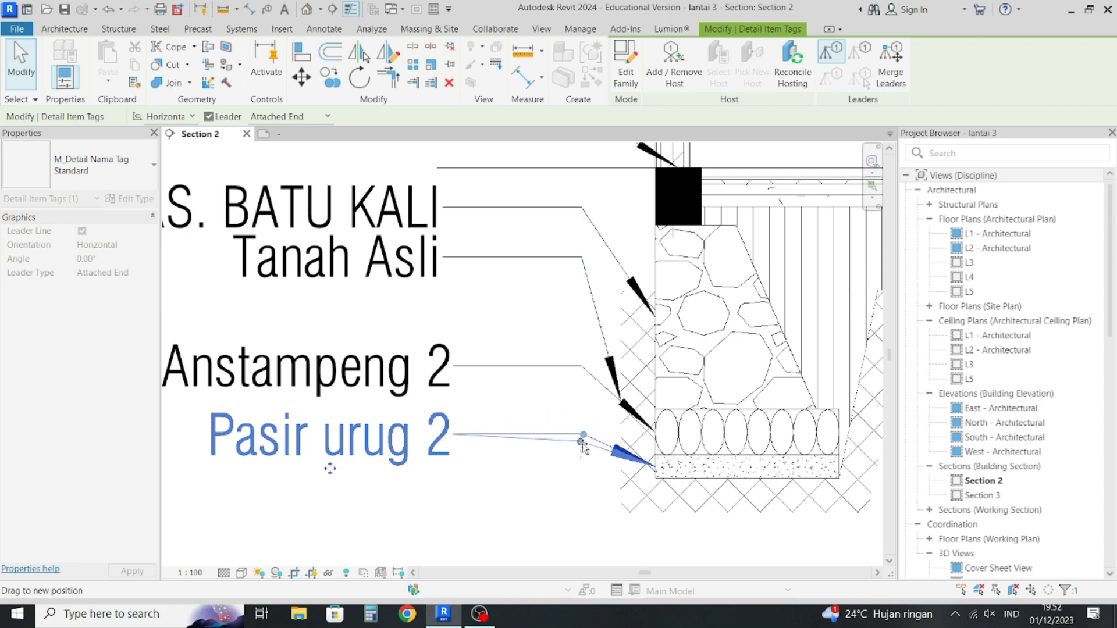
click(573, 464)
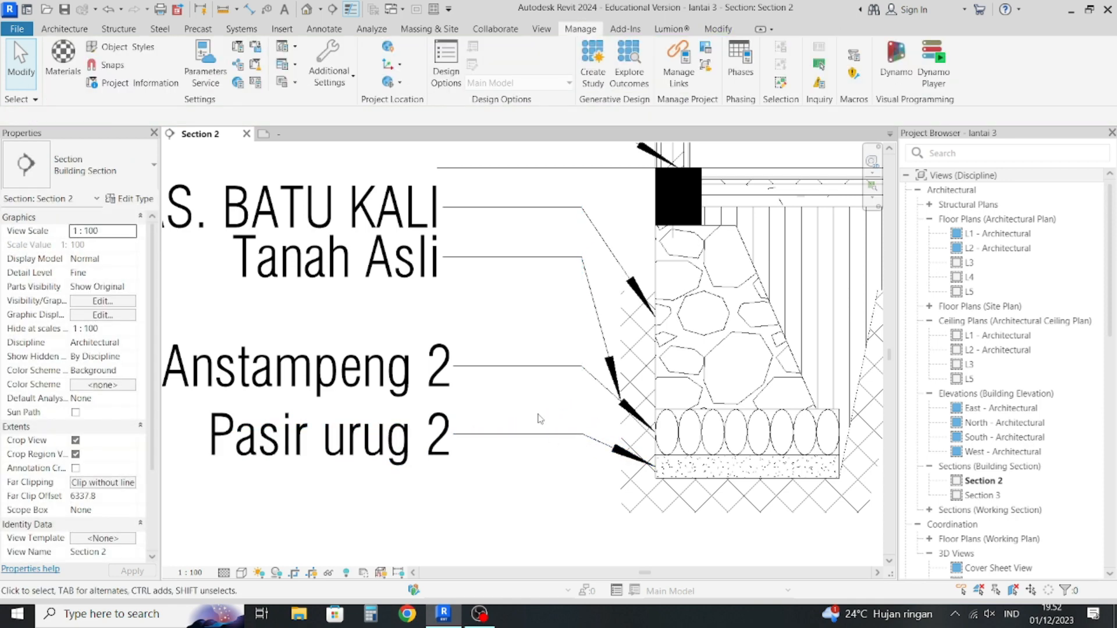
Rename the soil filled region's type to TANAH ASLI in its type properties.
scroll(539, 419, down, 2)
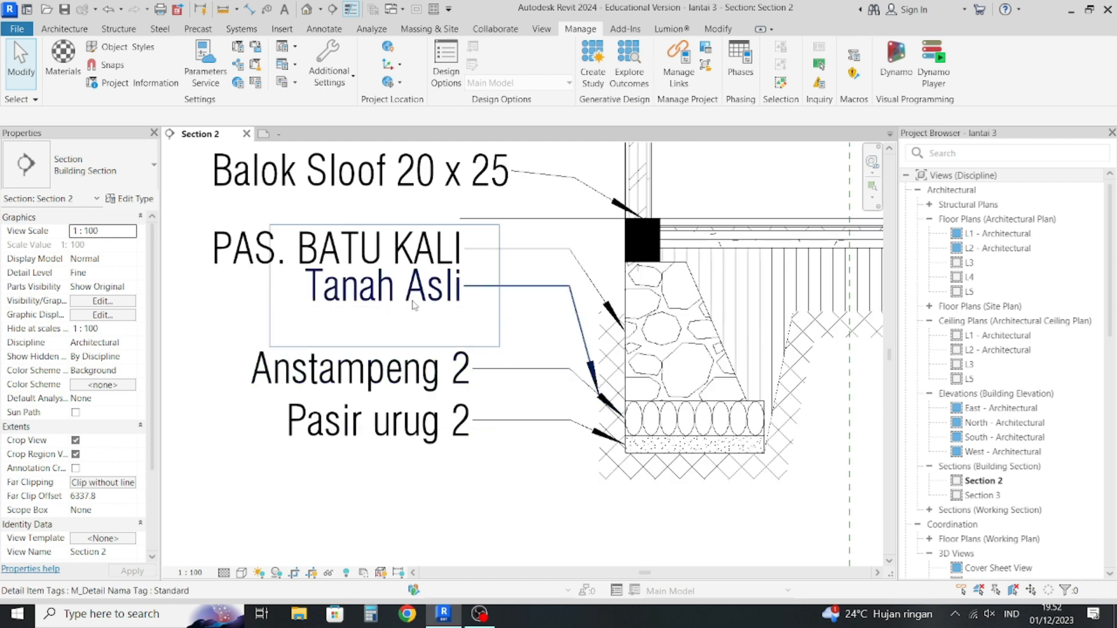
click(602, 357)
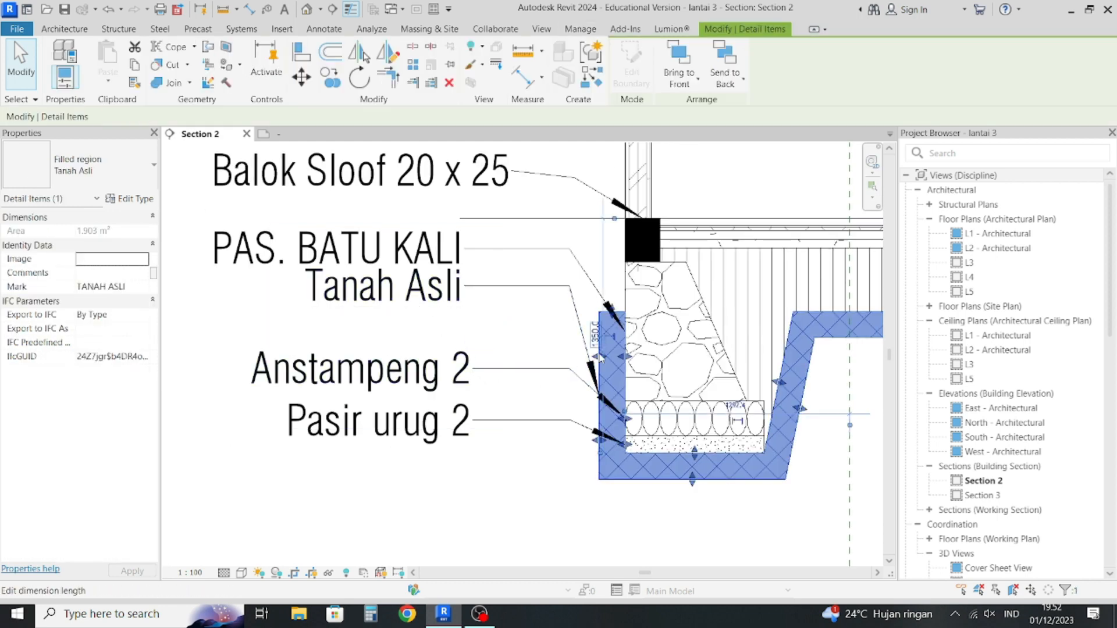
click(142, 200)
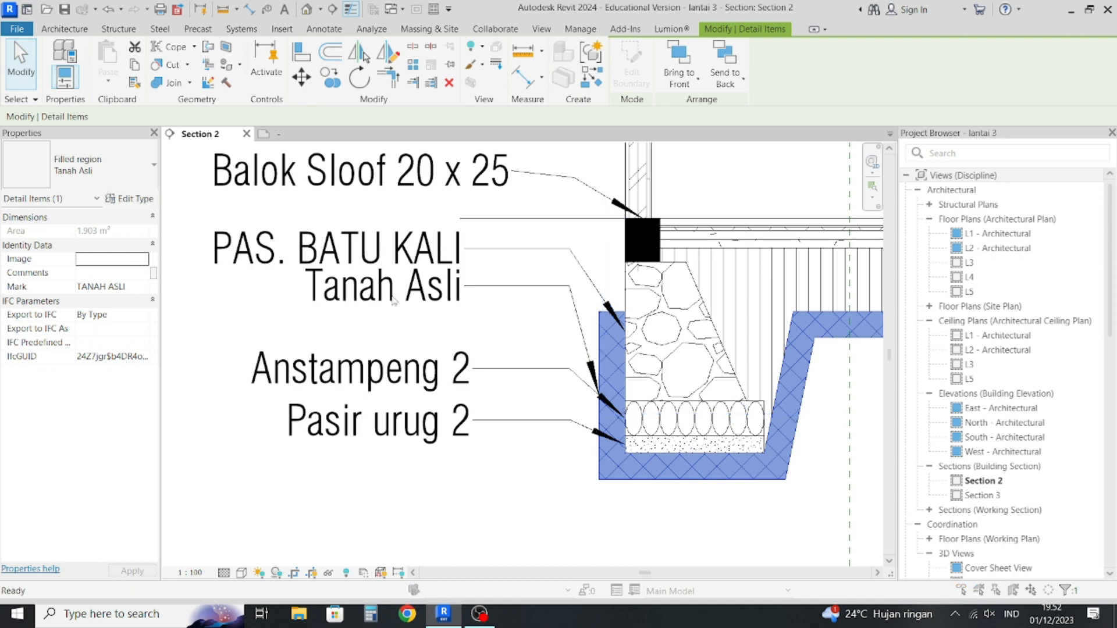
click(967, 121)
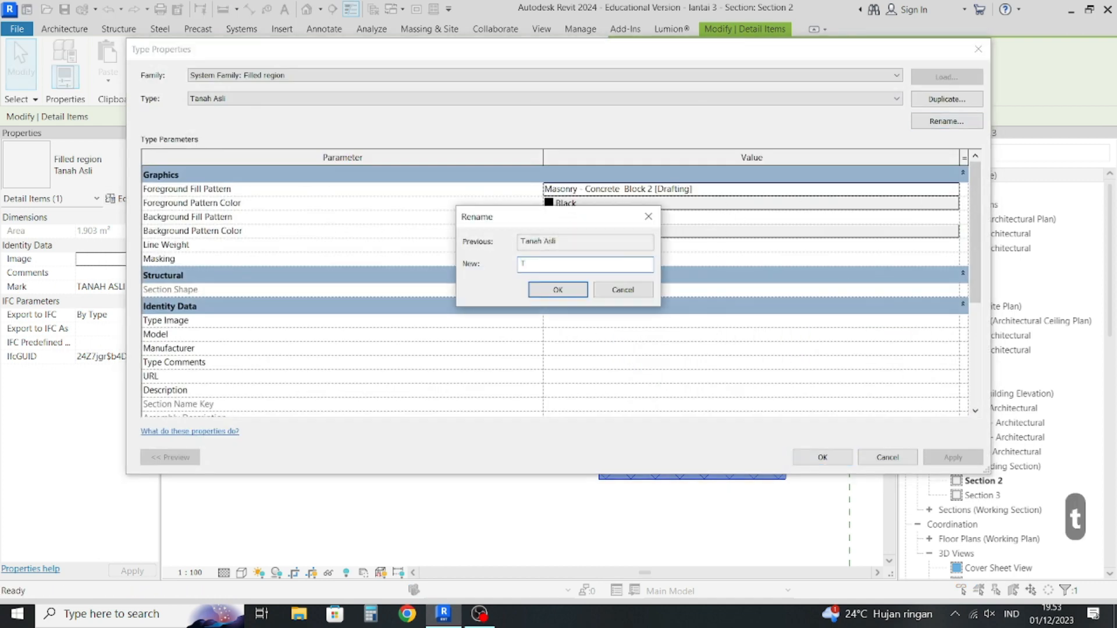
text(TAS)
key(BackSpace)
text(NA)
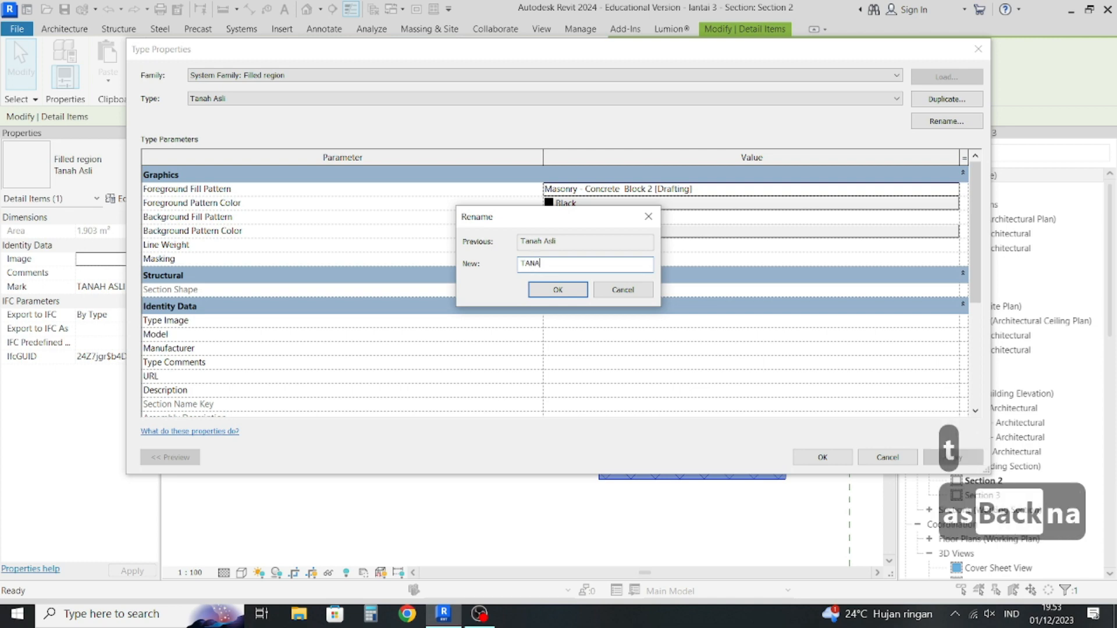
text(H ASLI)
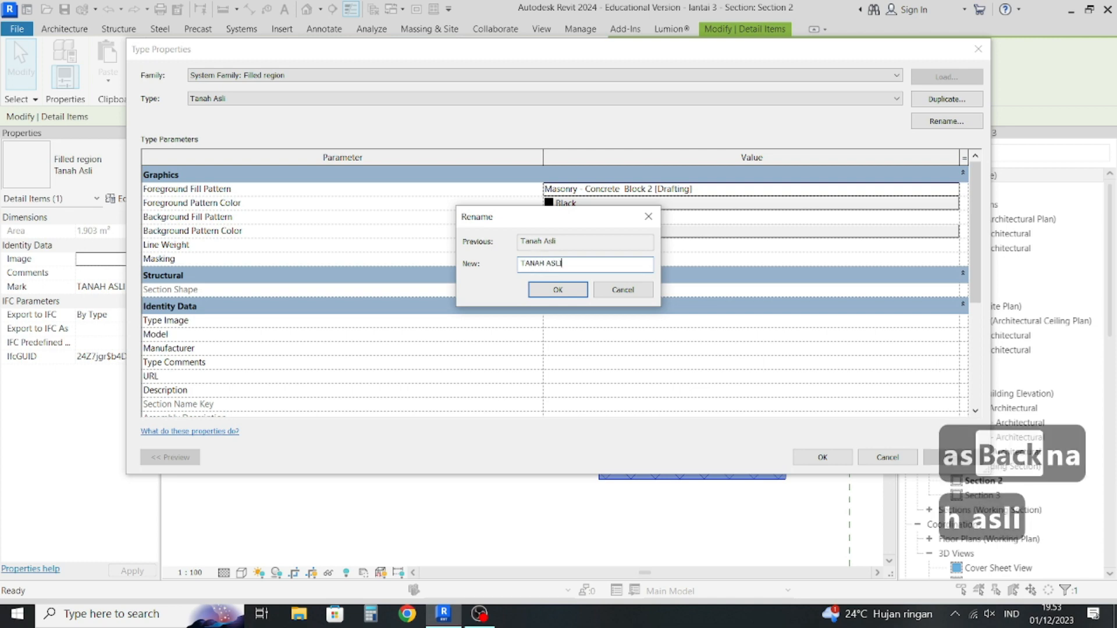
key(Return)
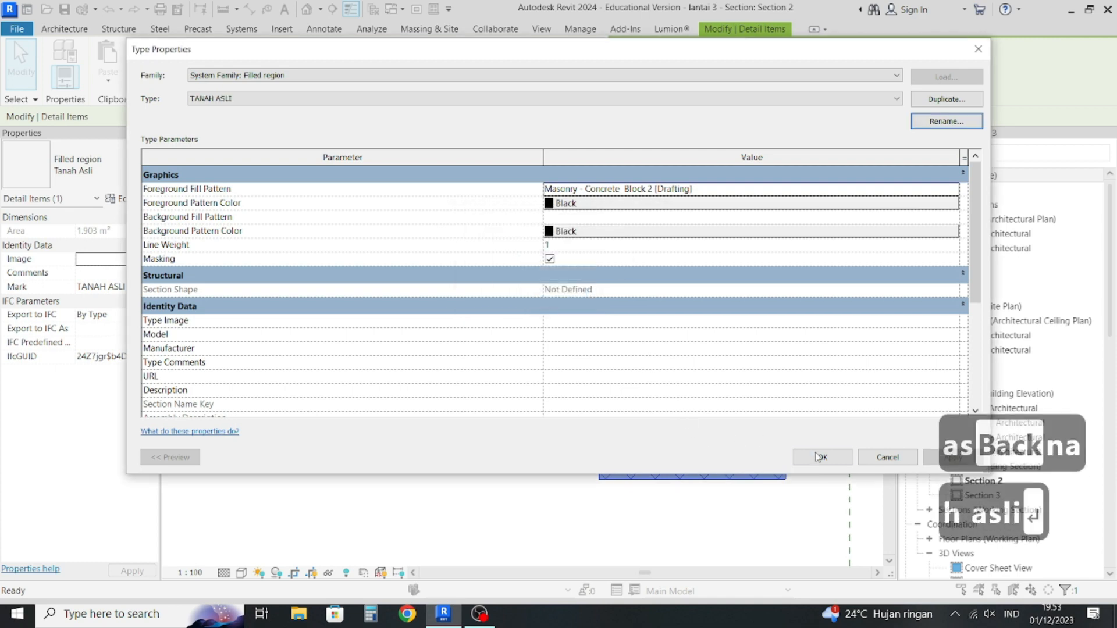
click(820, 456)
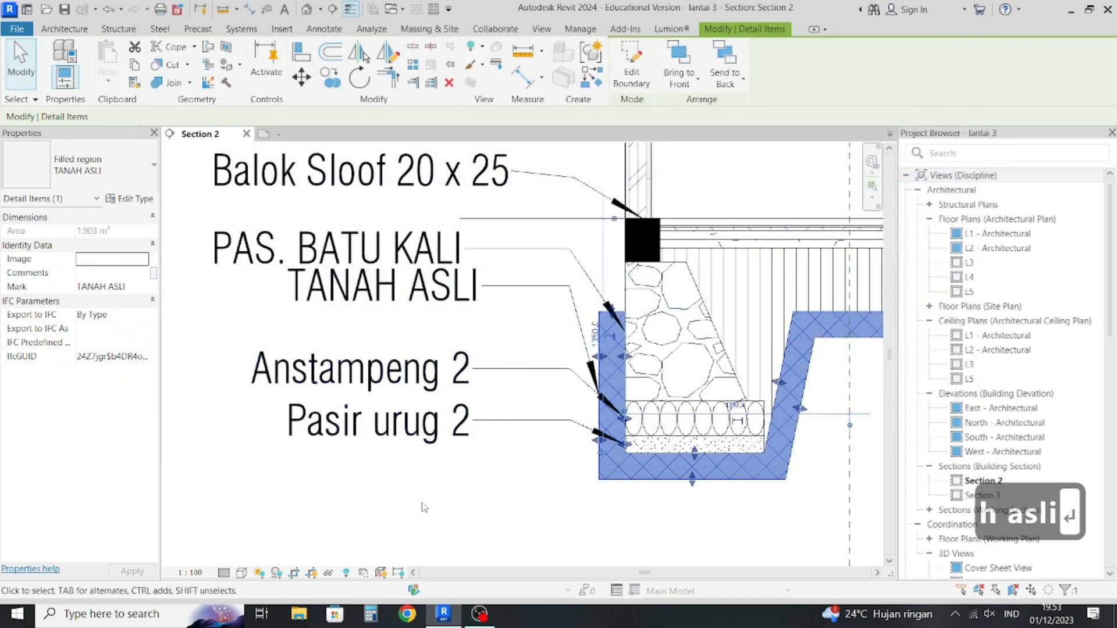
click(424, 507)
Edit the foundation detail group, rename the Anstampeng 2 filled region type to ANSTAMPENG, and finish the group edit.
click(711, 402)
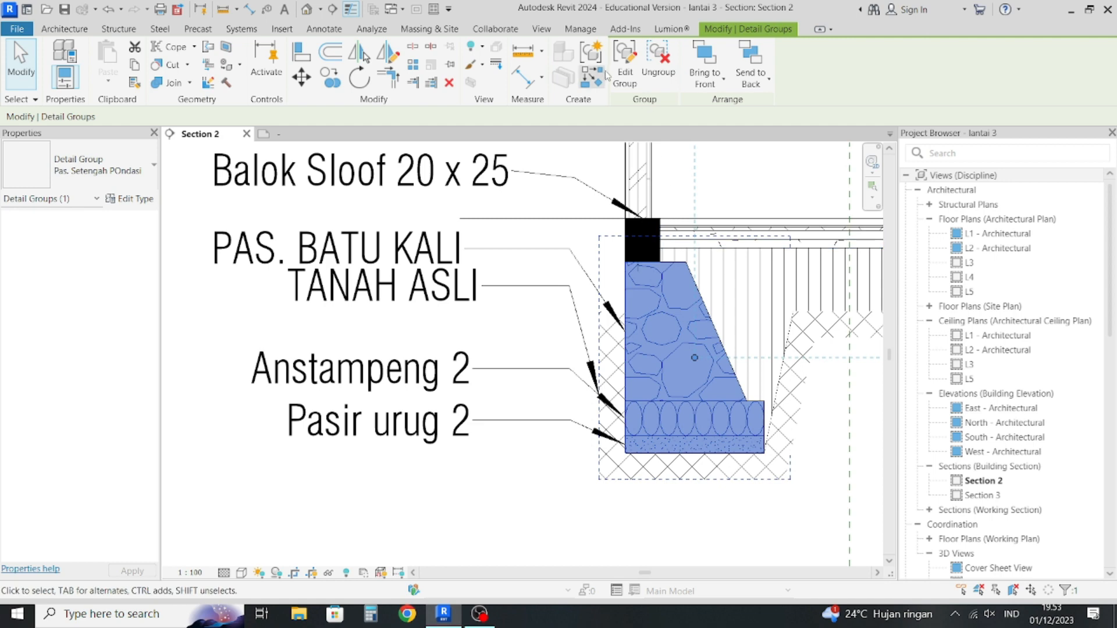
click(623, 76)
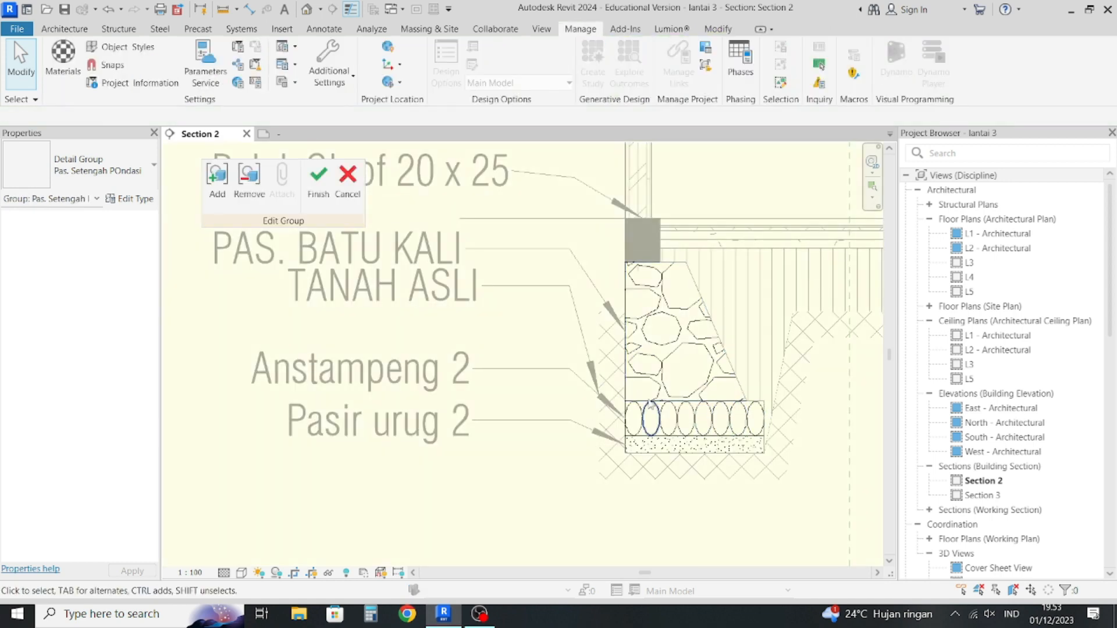
scroll(651, 406, up, 2)
scroll(640, 404, up, 2)
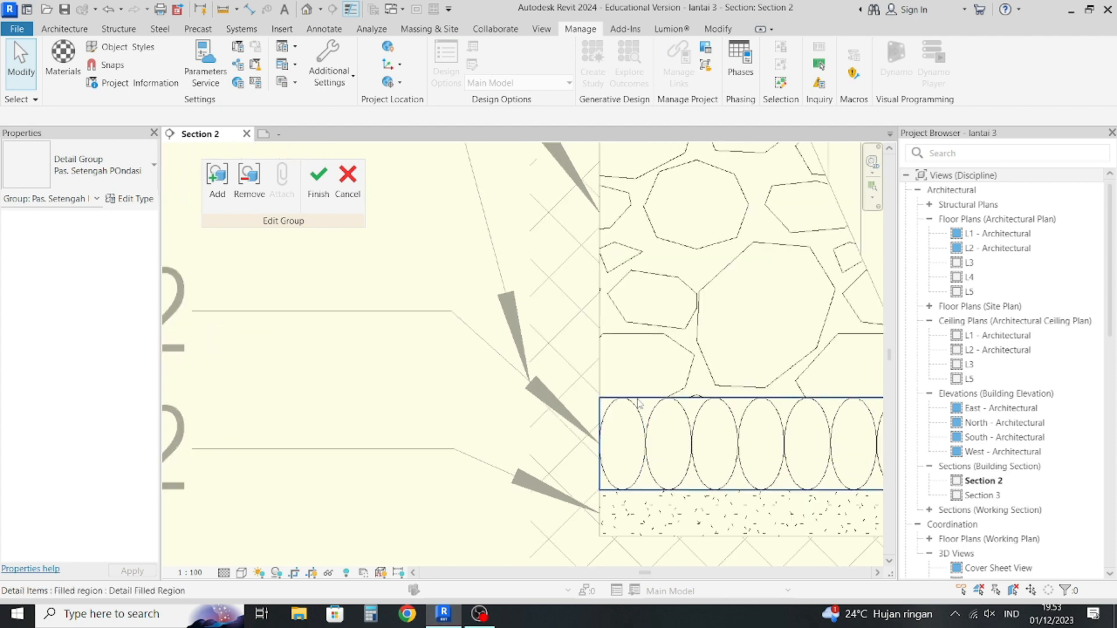
click(639, 404)
click(122, 199)
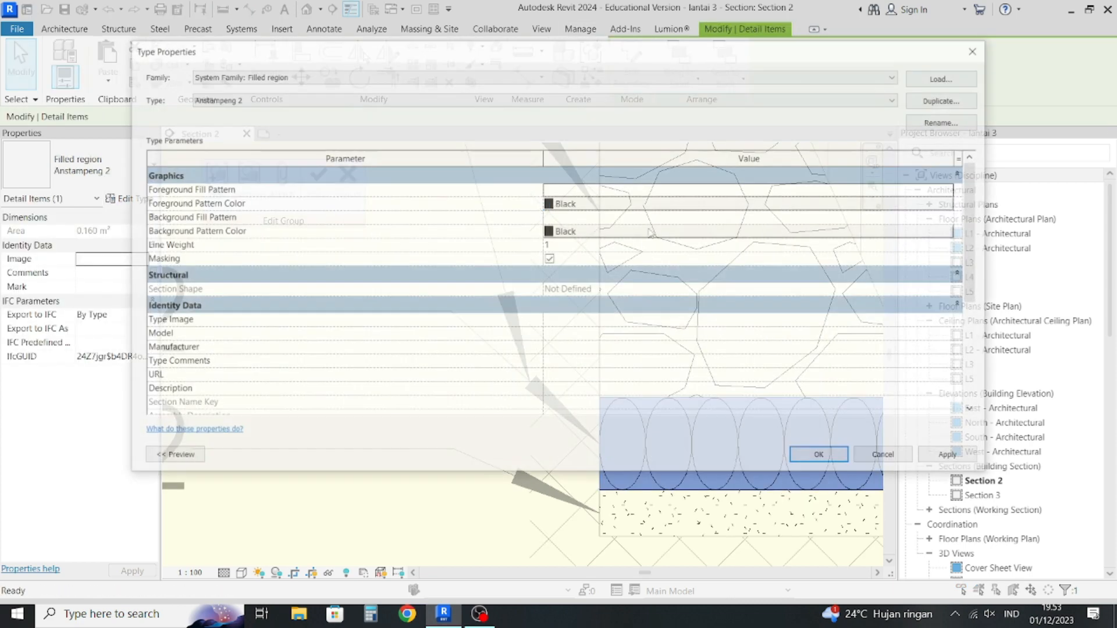
click(945, 121)
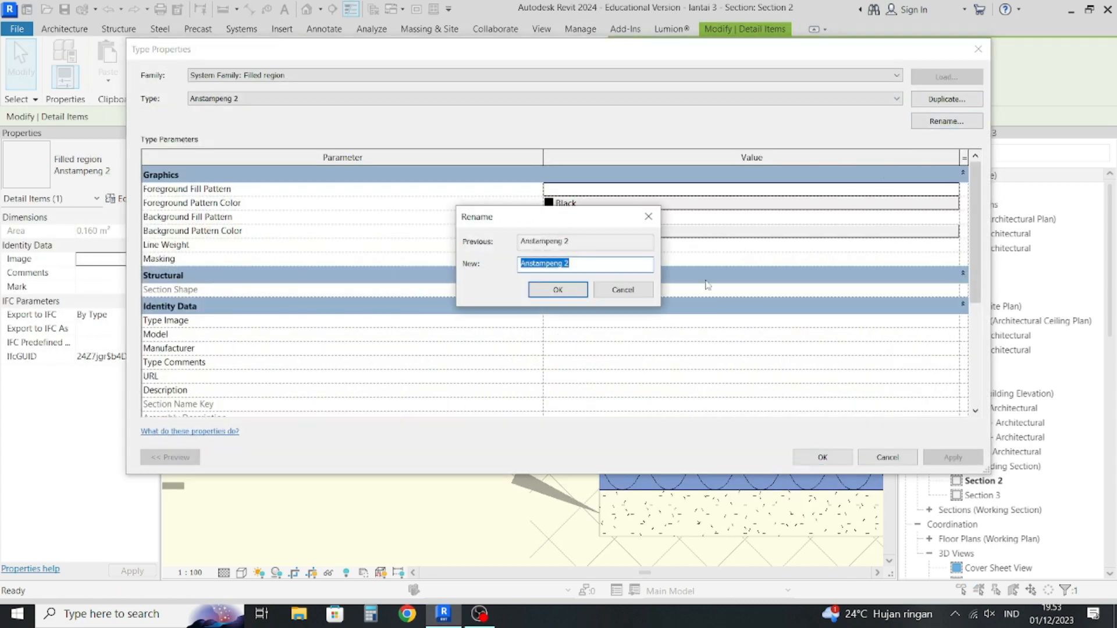
text(ANSTA)
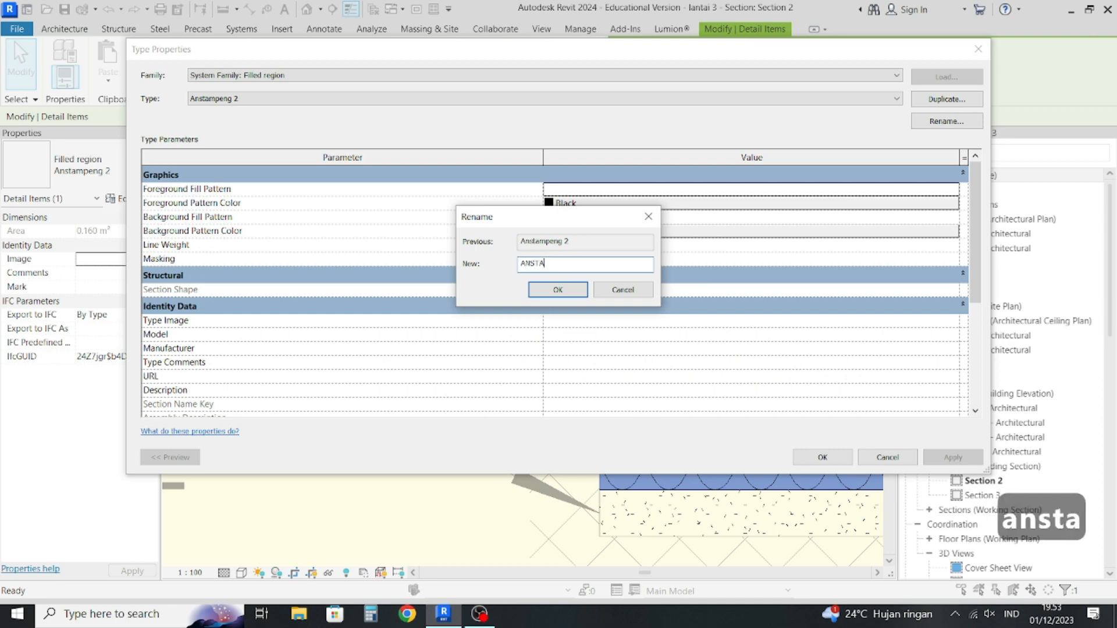
text(MPENG)
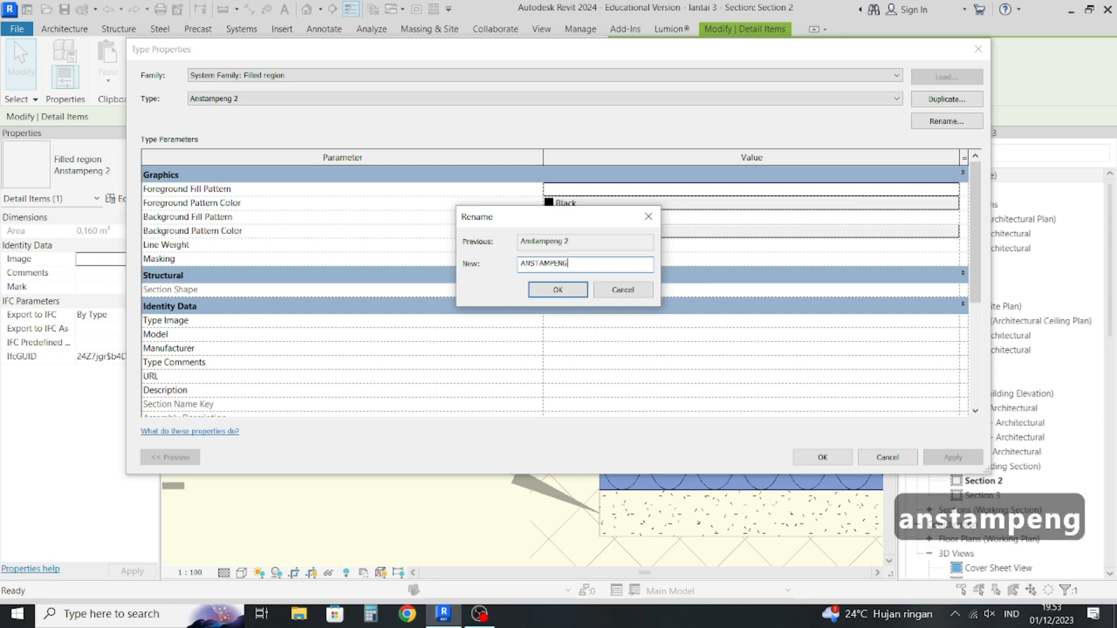
key(Return)
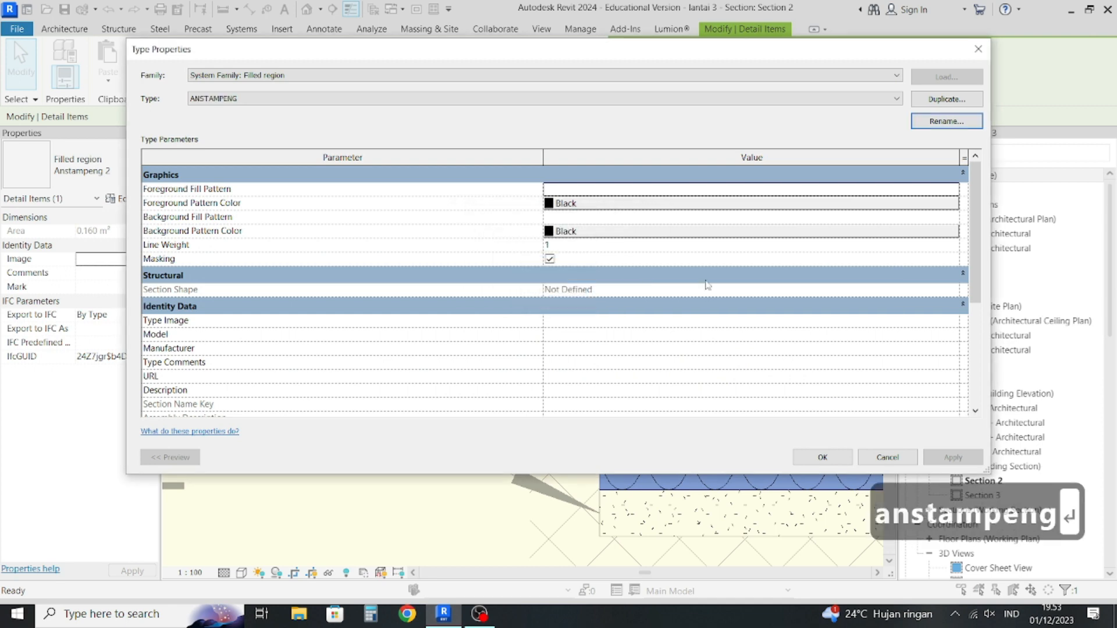
click(803, 457)
scroll(282, 423, down, 4)
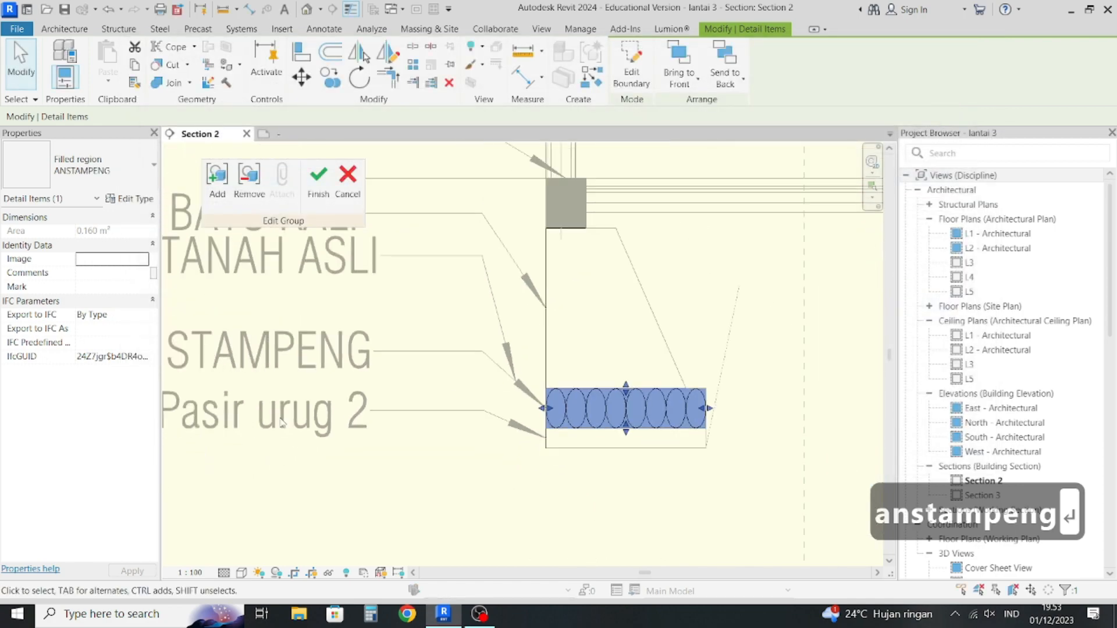
click(318, 180)
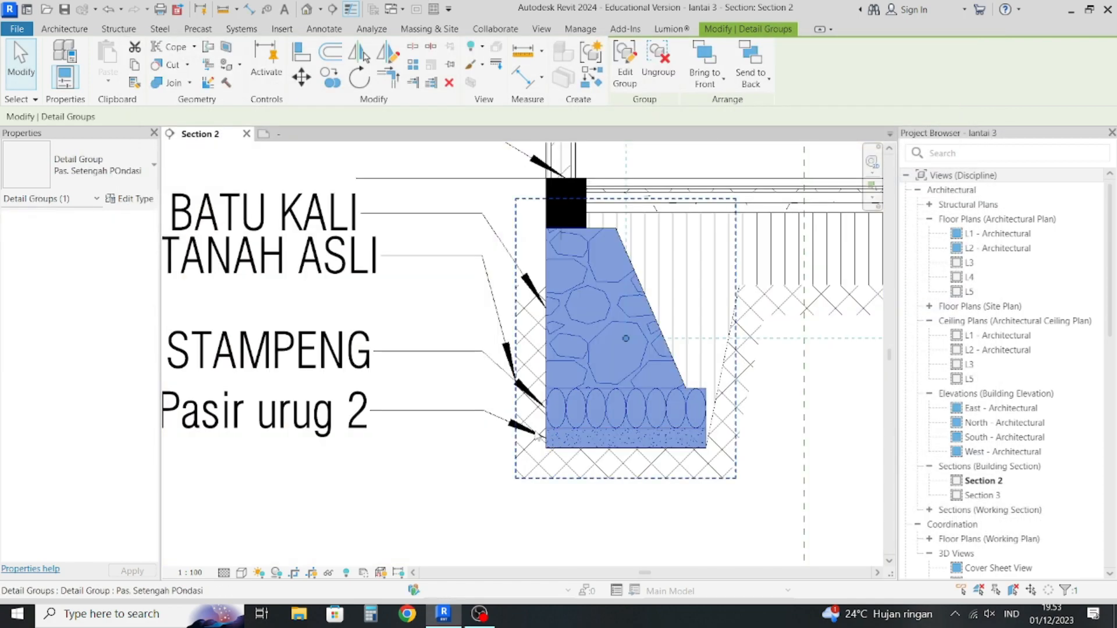
Edit the foundation detail group, rename the Pasir urug 2 filled region type to URUGAN PASIR BAWAH PONDASI, and finish the group edit.
click(625, 64)
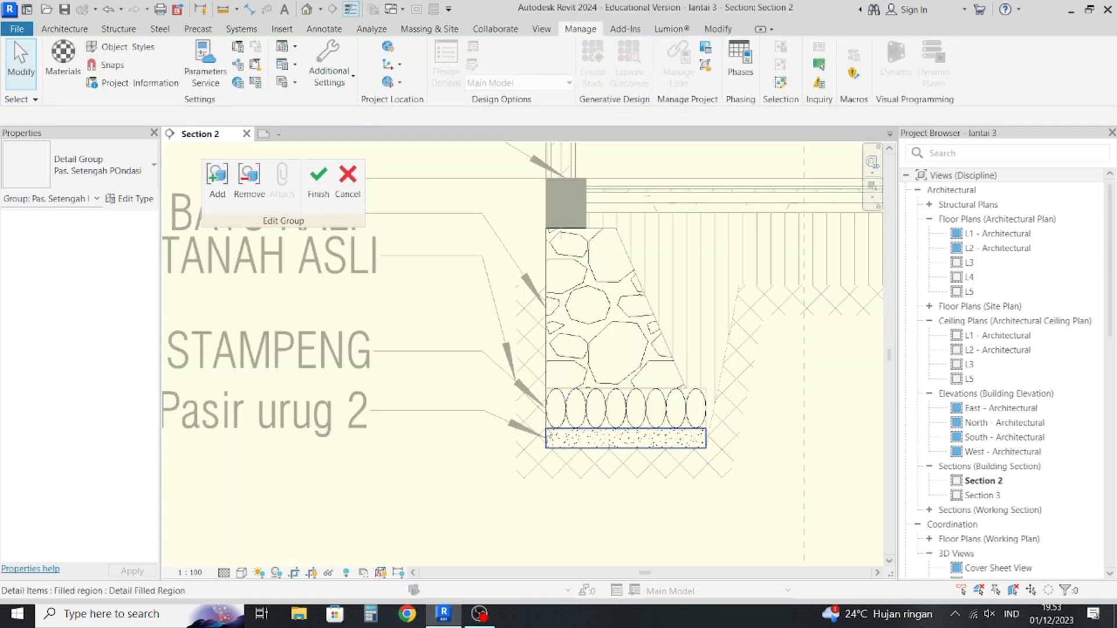
click(550, 437)
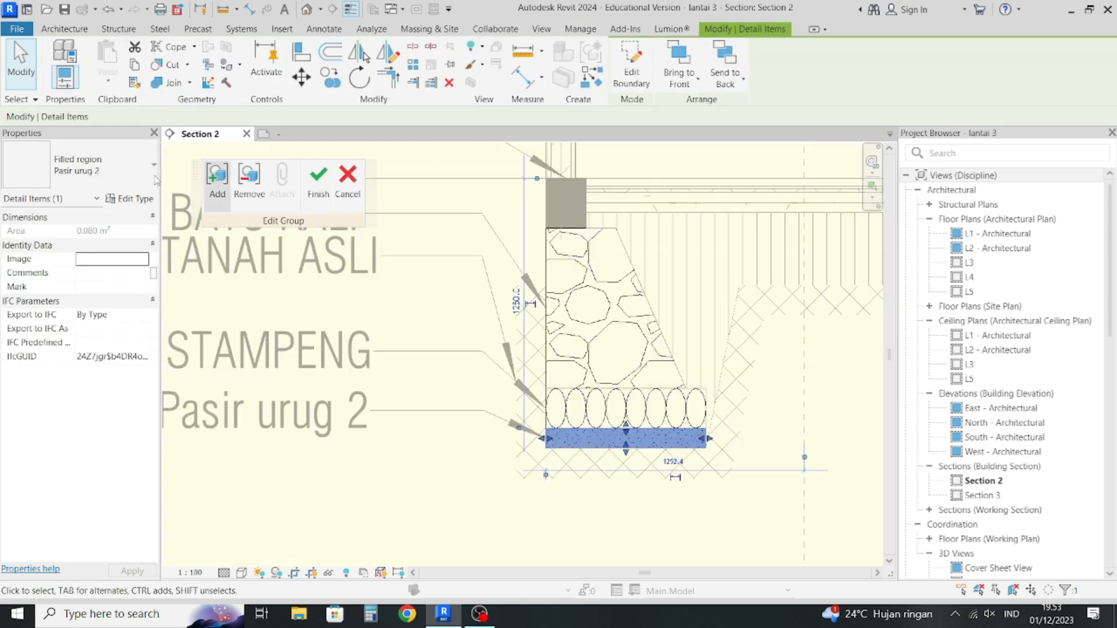
click(130, 199)
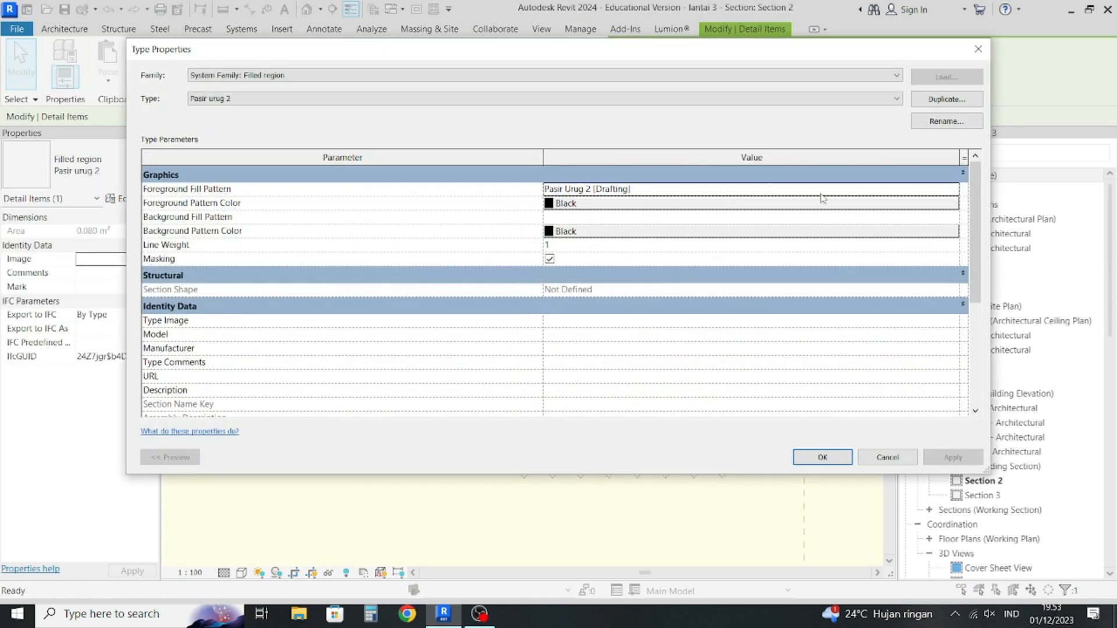
click(968, 120)
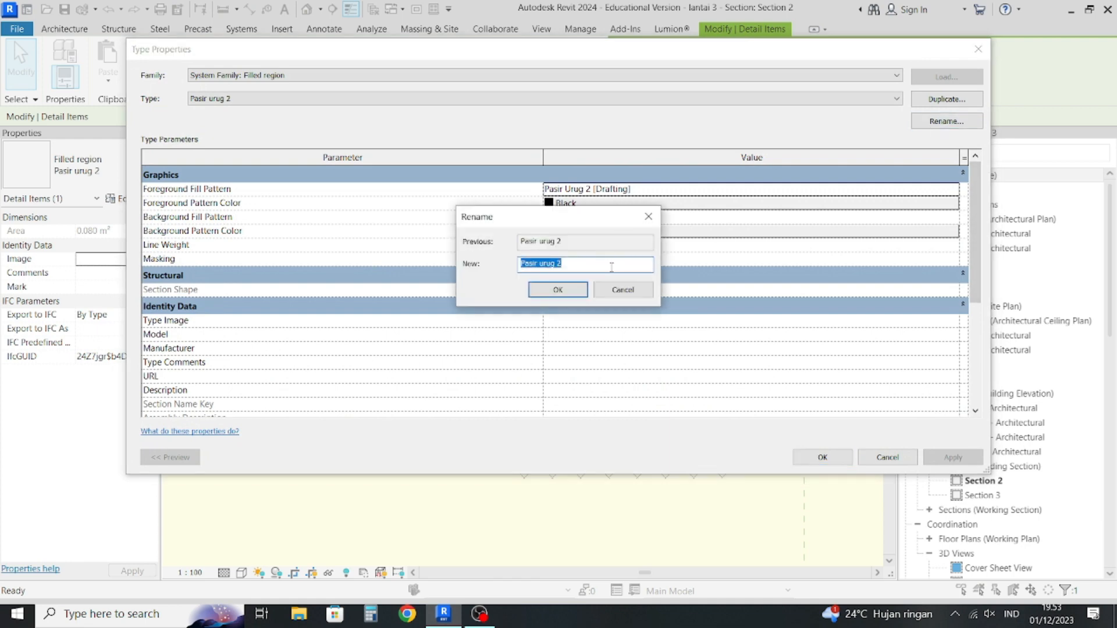
text(URUGAN)
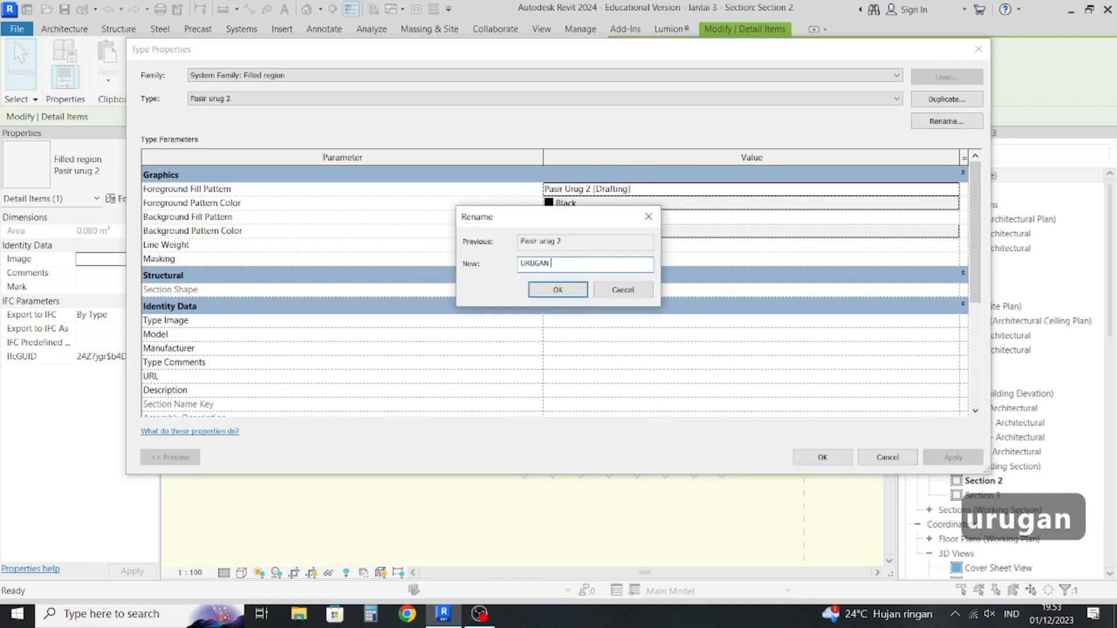
text( PASIR BAWAH PONDASI)
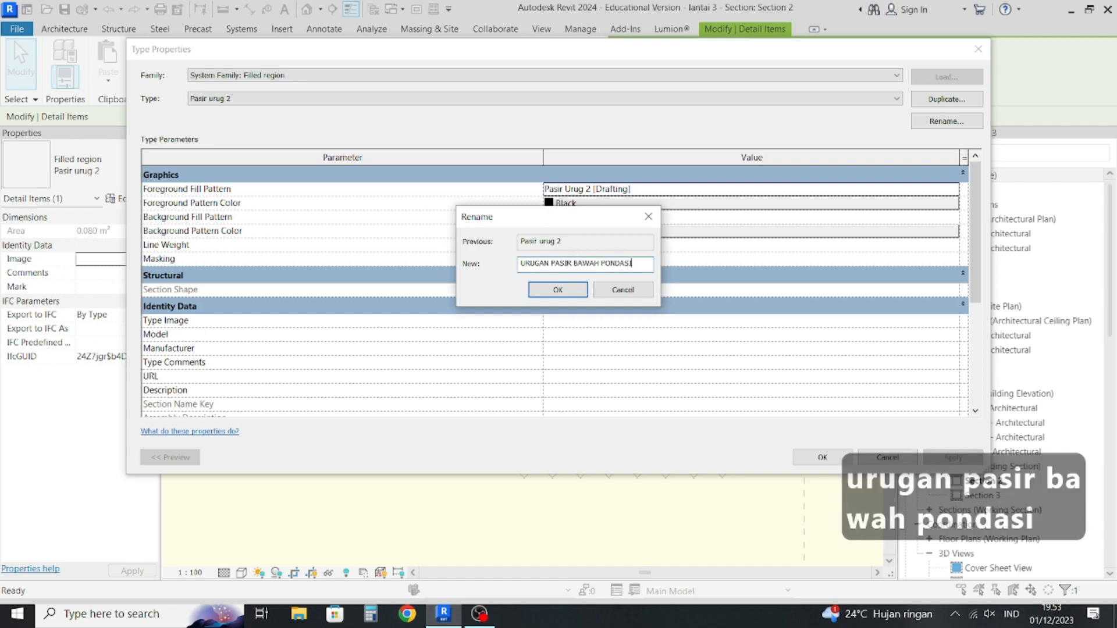
click(568, 290)
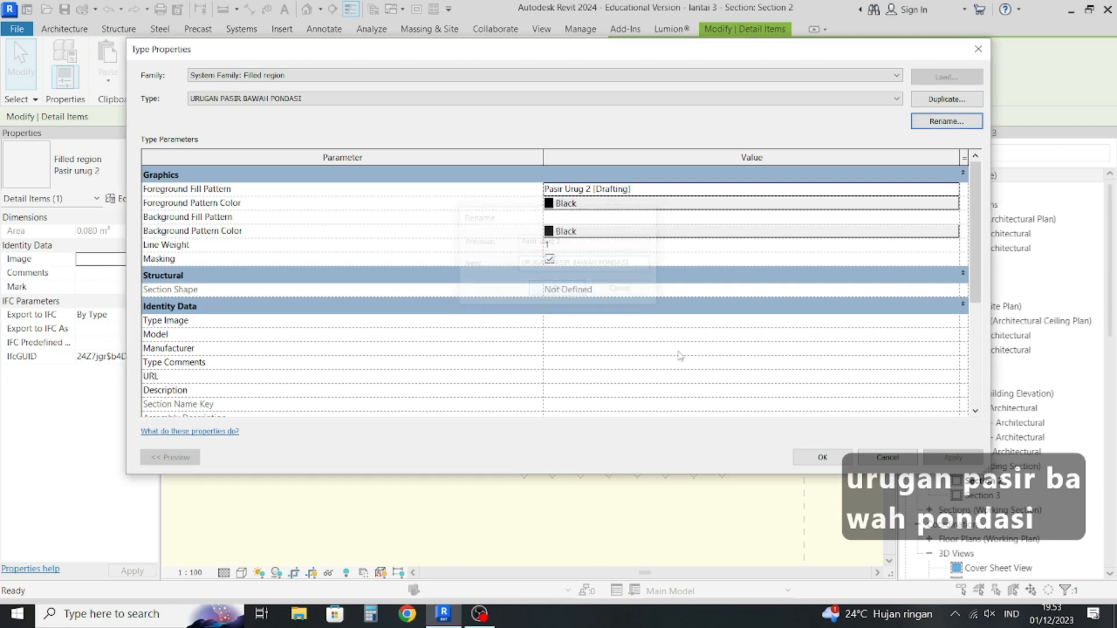
click(822, 456)
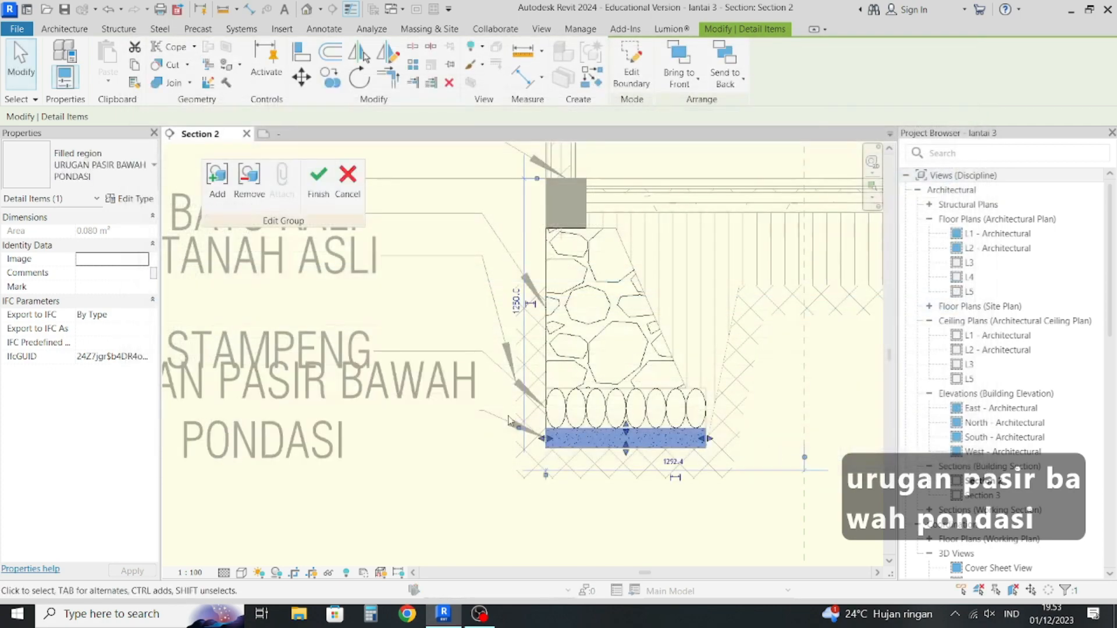
click(307, 190)
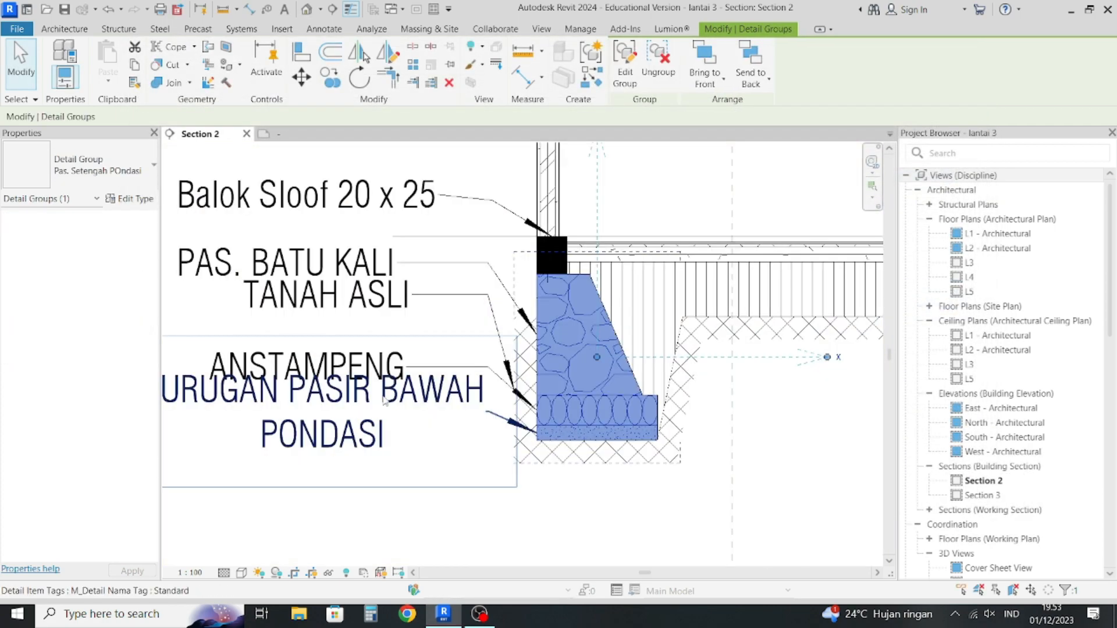
In the M_Detail Nama Tag family, set the label's horizontal alignment to Right and load it into the project, overwriting the existing version.
middle_drag(384, 402, 448, 387)
click(448, 388)
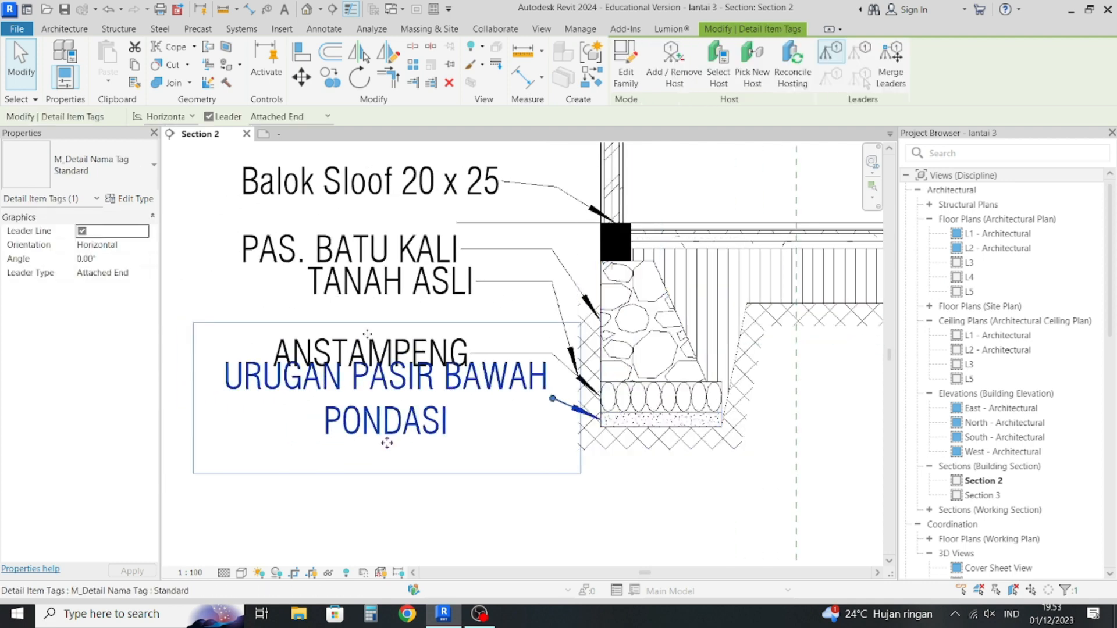
click(626, 64)
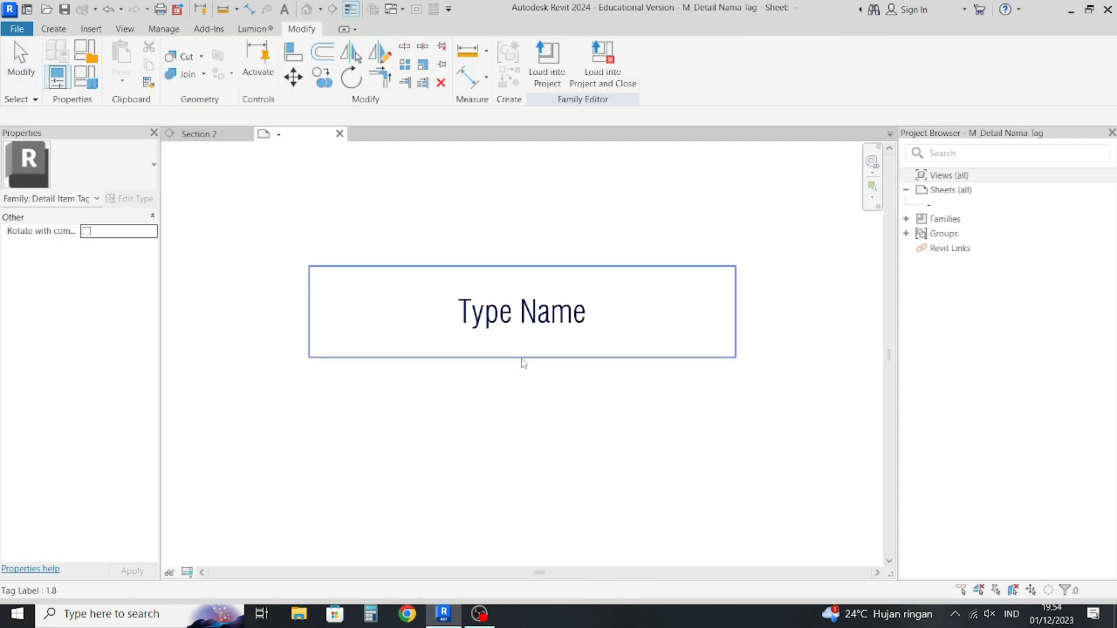
click(525, 332)
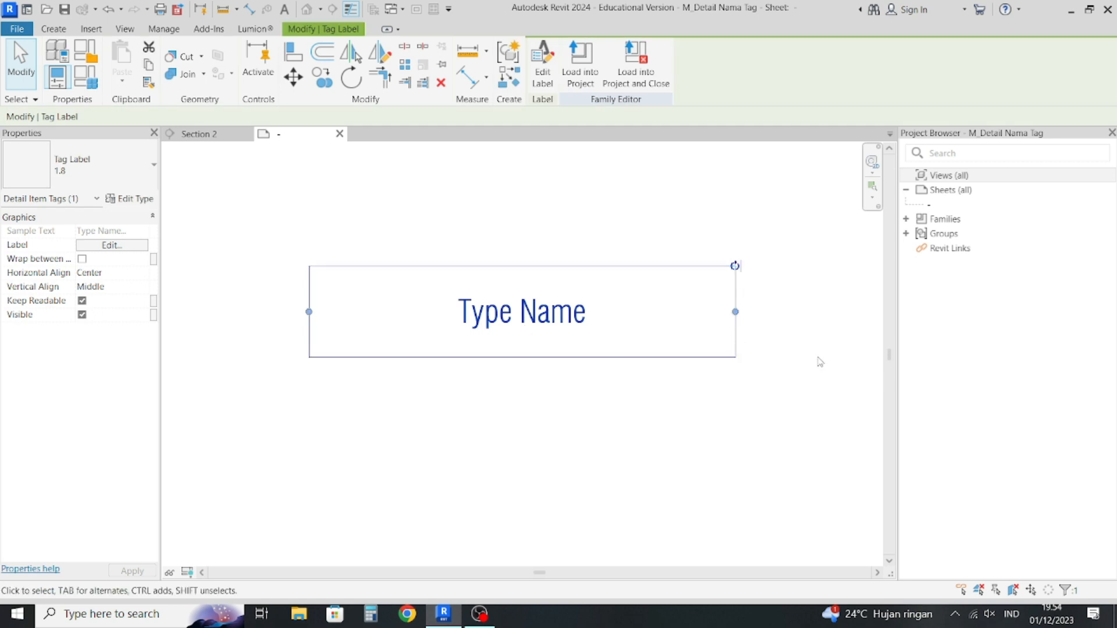
click(145, 273)
click(93, 310)
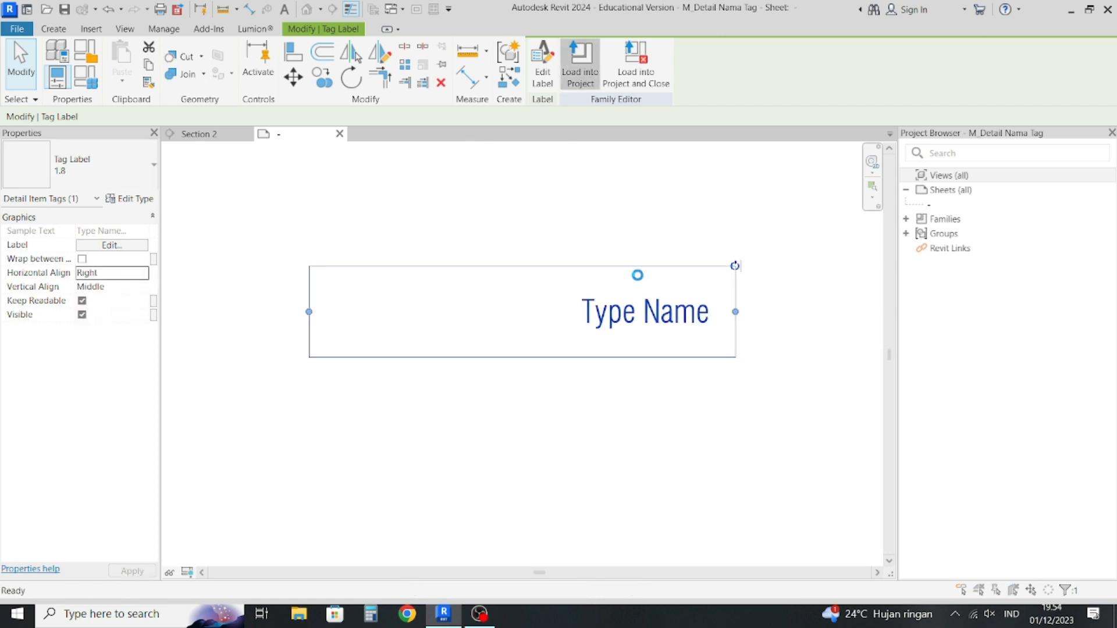
click(580, 64)
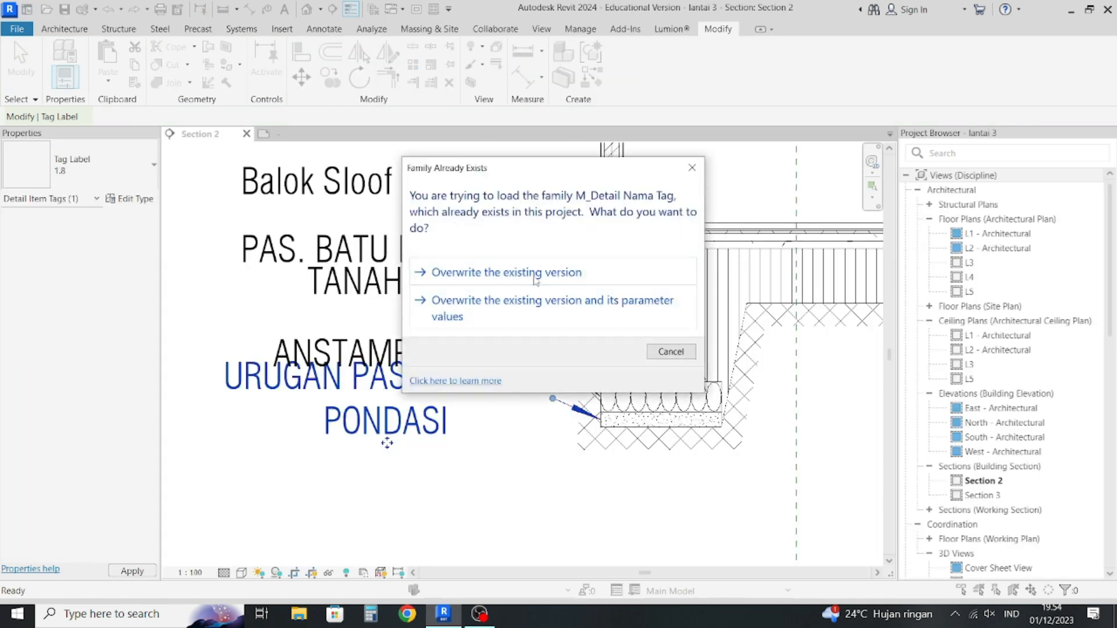
click(536, 273)
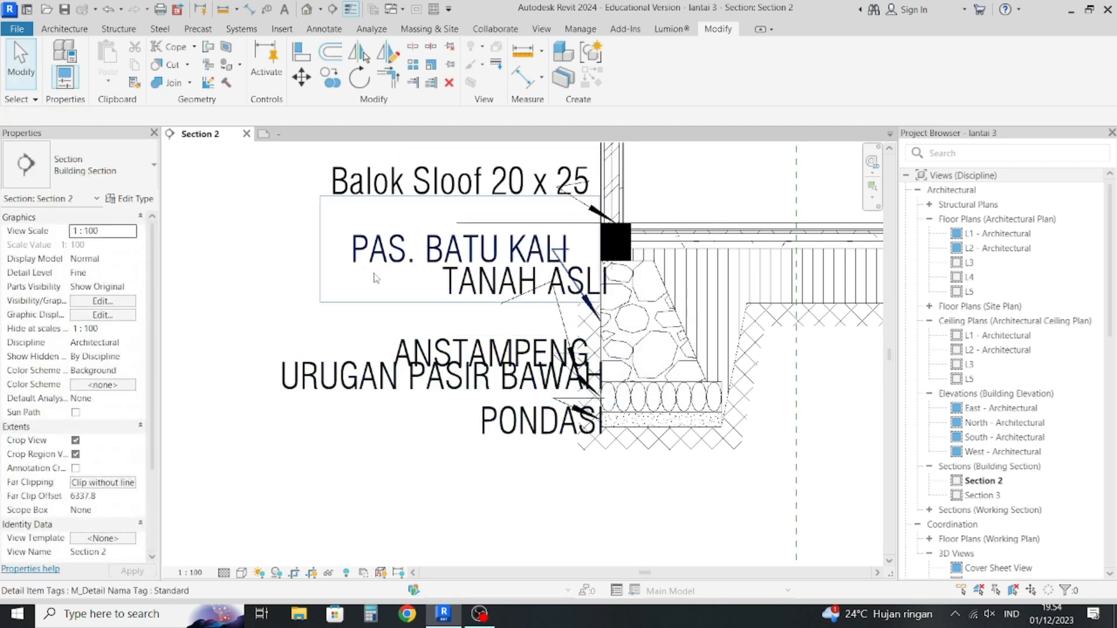
Move the URUGAN PASIR BAWAH PONDASI tag away from the foundation and bend its leader with a horizontal first segment.
scroll(407, 326, down, 3)
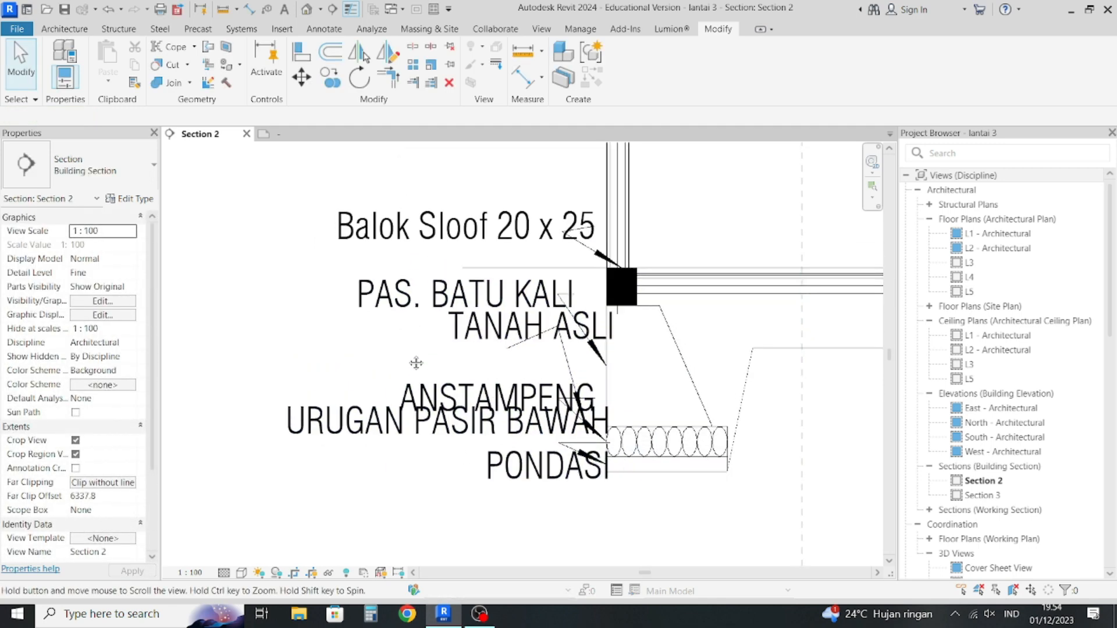
click(399, 407)
drag(453, 451, 361, 443)
drag(457, 415, 528, 409)
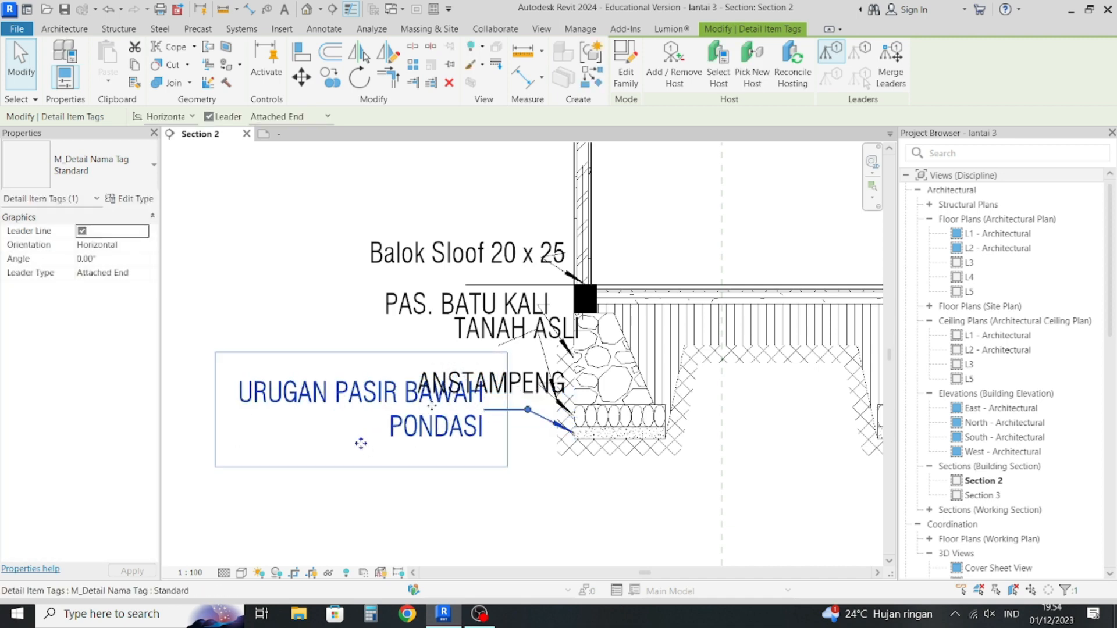
drag(361, 443, 324, 453)
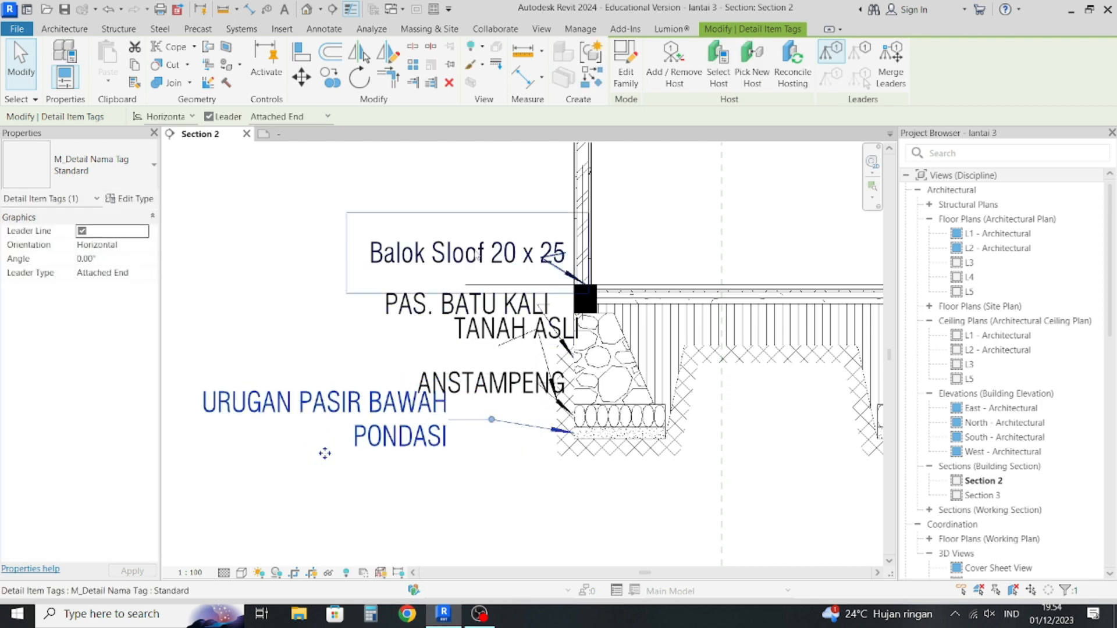
Reposition the Balok Sloof 20 x 25 and PAS. BATU KALI tags with aligned right text edges, levelling each leader's first segment.
drag(478, 258, 538, 233)
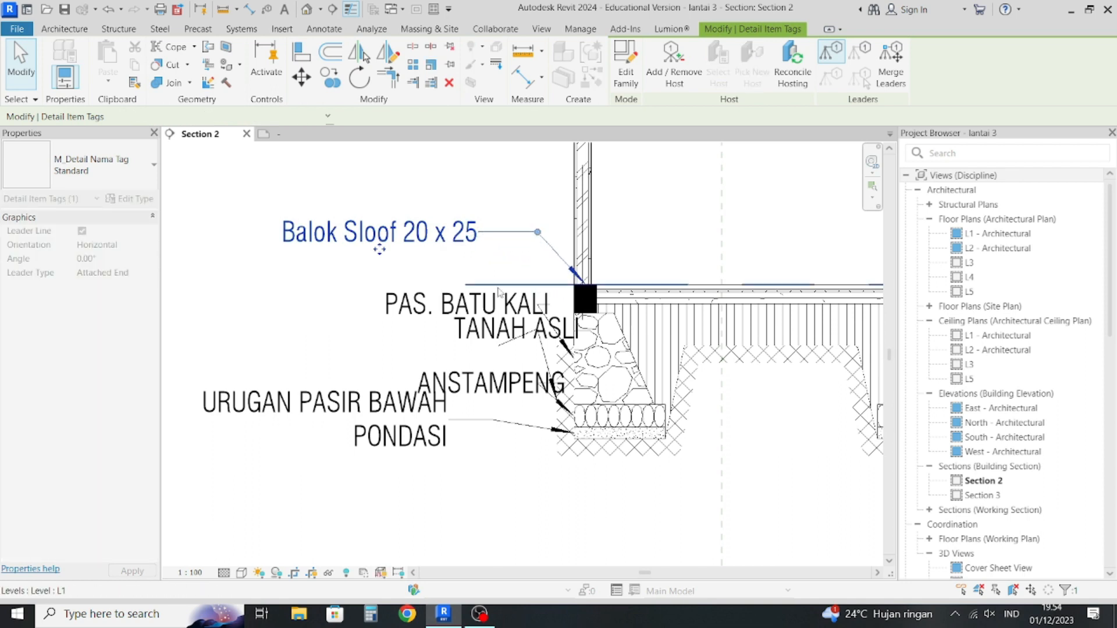
click(471, 321)
drag(468, 323, 395, 295)
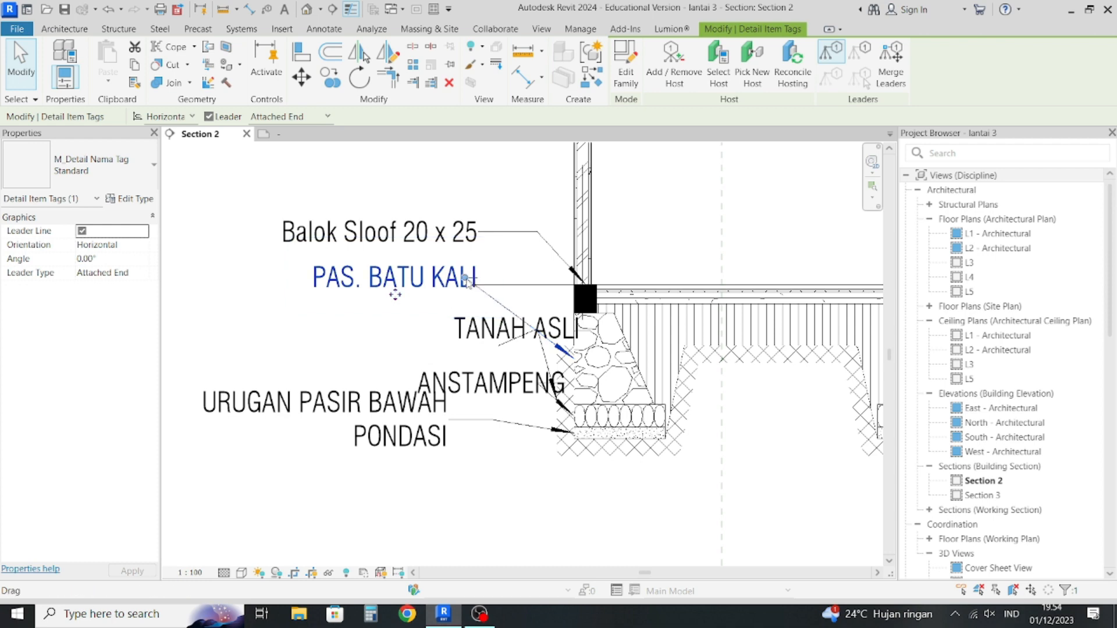
drag(472, 281, 526, 277)
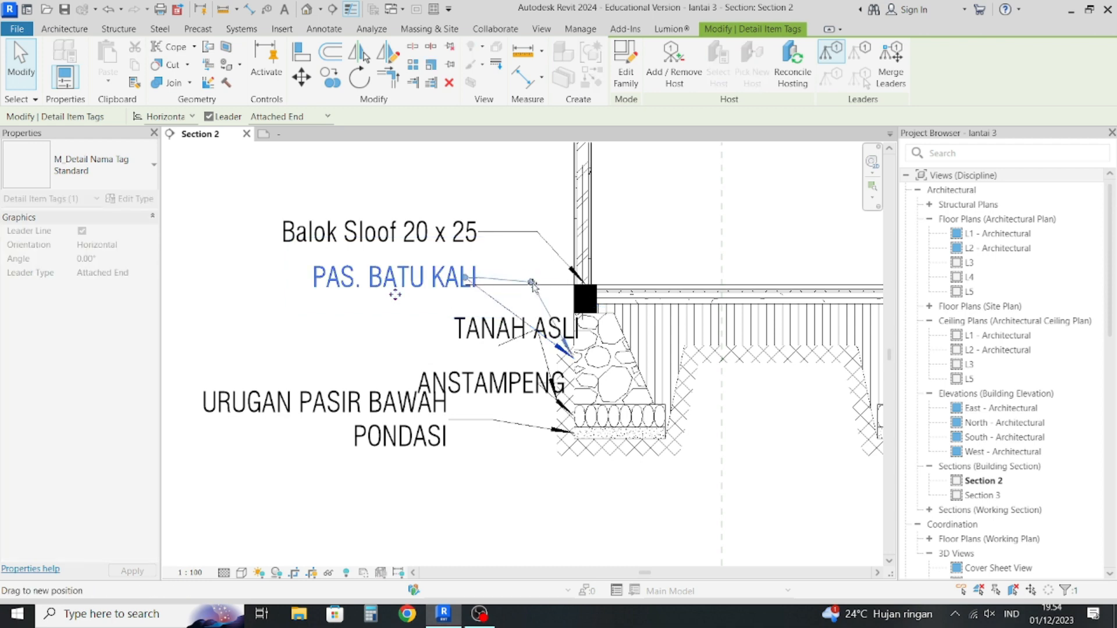
drag(537, 285, 533, 284)
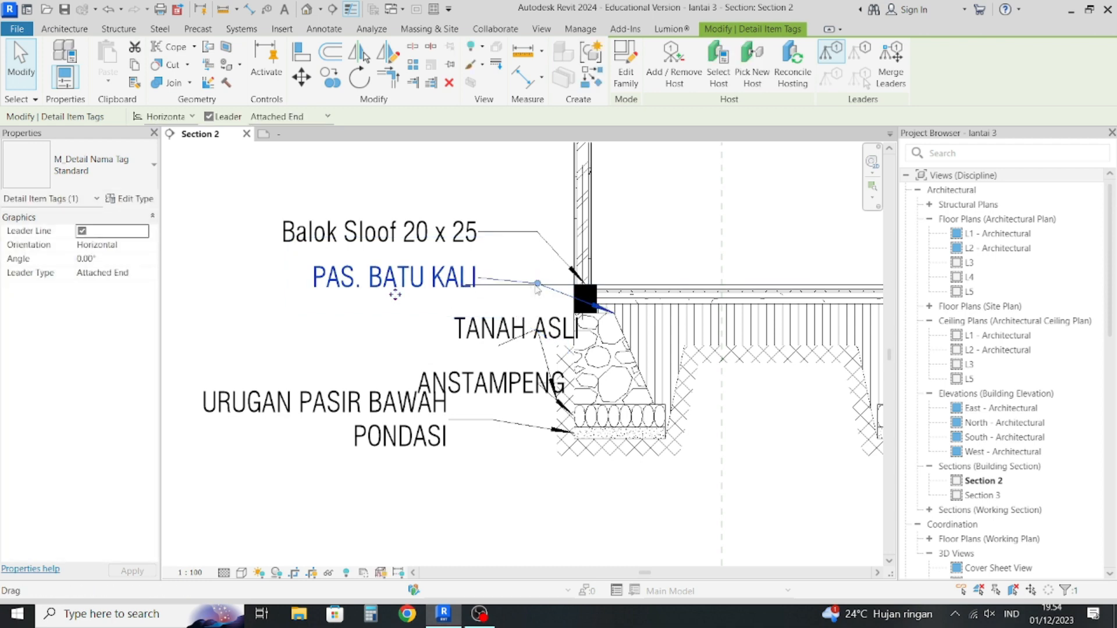
drag(395, 295, 401, 311)
drag(539, 301, 538, 295)
Align the TANAH ASLI tag beneath the PAS. BATU KALI tag and move its leader elbow to level the first segment.
click(514, 349)
ctrl+drag(514, 349, 398, 315)
click(431, 299)
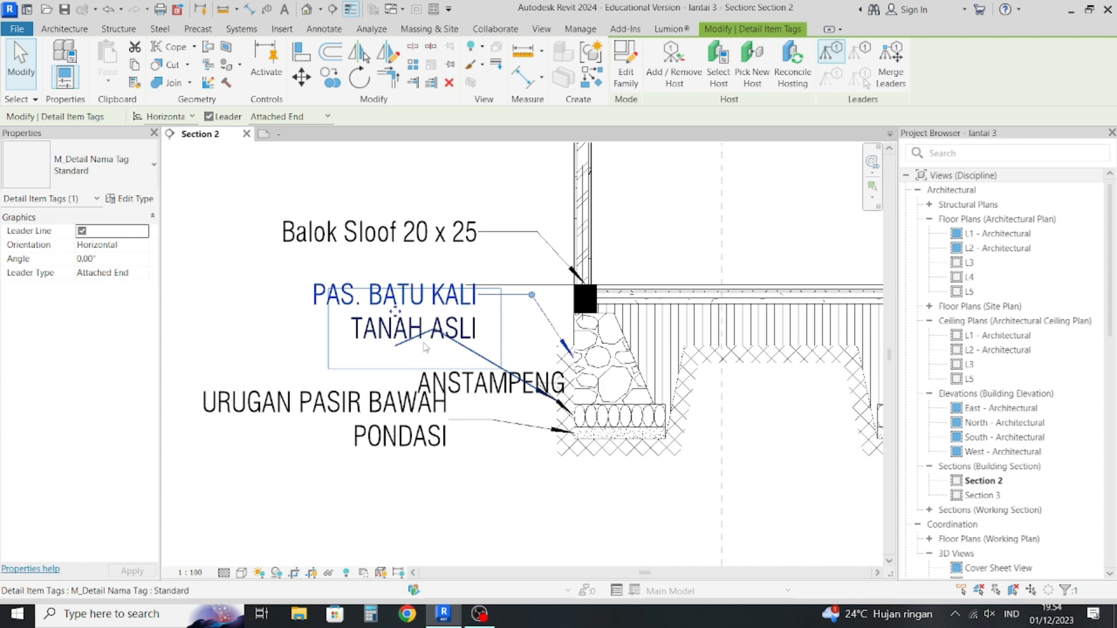
click(459, 345)
drag(440, 337, 532, 330)
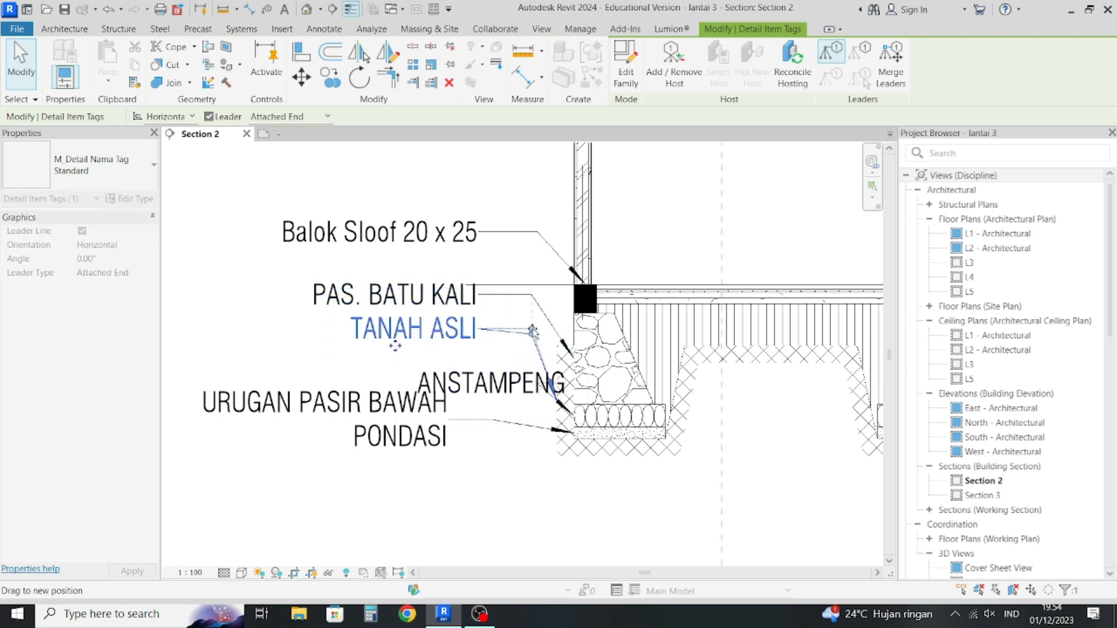
Place the ANSTAMPENG tag directly beneath the TANAH ASLI tag and level the first segment of its leader.
click(492, 381)
drag(483, 400, 531, 358)
click(506, 399)
Align the URUGAN PASIR BAWAH PONDASI tag with the right text edge of the tags above and adjust its leader elbow.
click(401, 417)
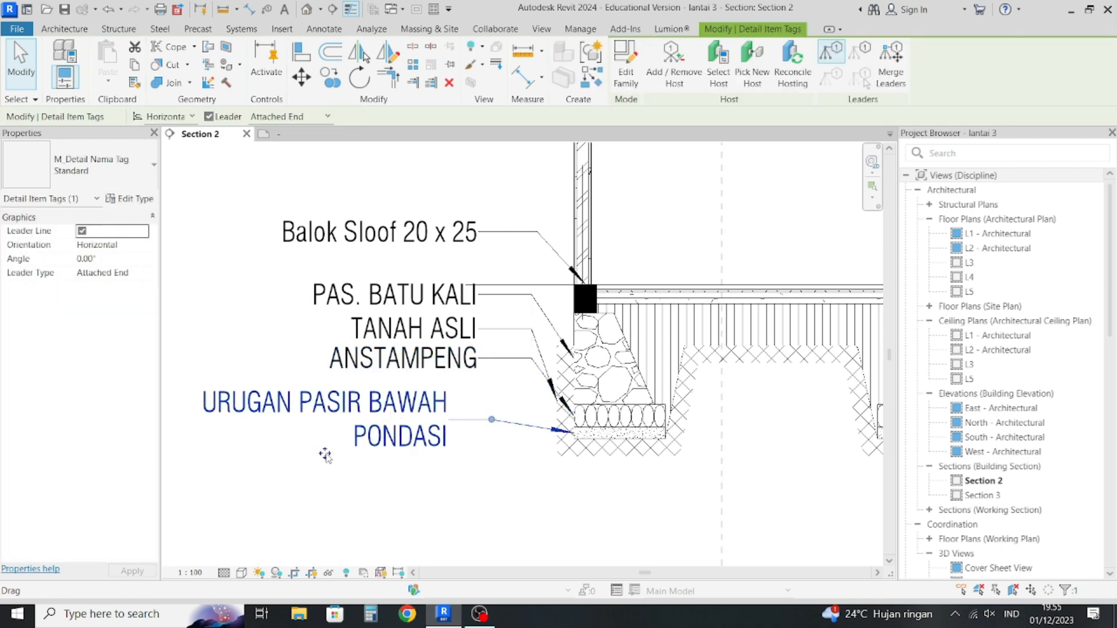
drag(325, 455, 354, 451)
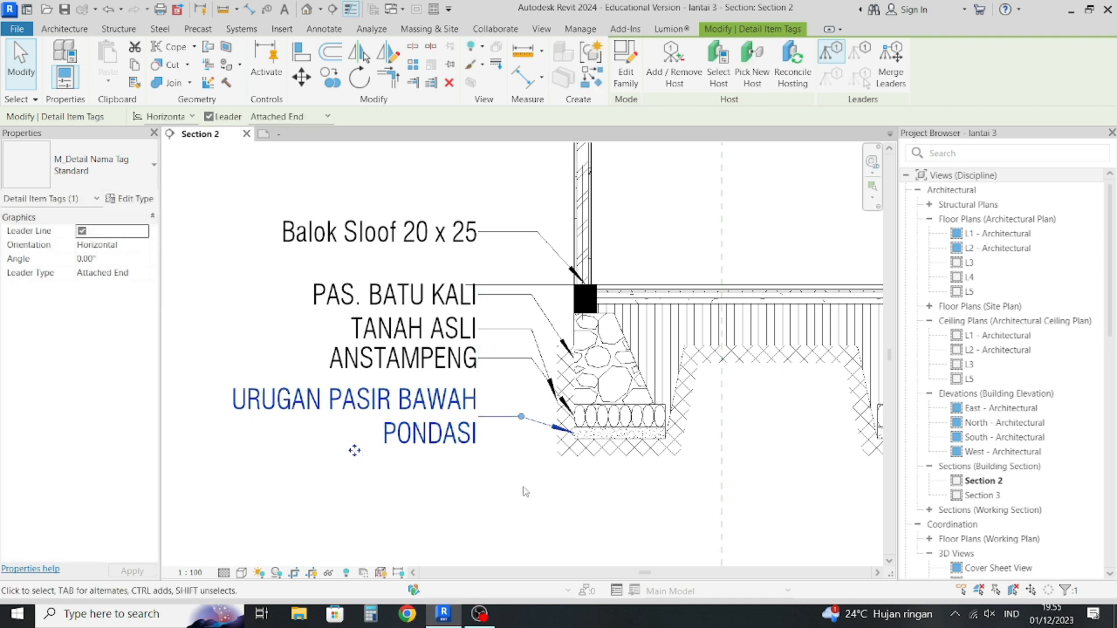
drag(523, 419, 518, 416)
scroll(518, 426, up, 2)
click(519, 439)
Examine the aligned tag column and the remaining foundations along the section.
scroll(481, 384, down, 3)
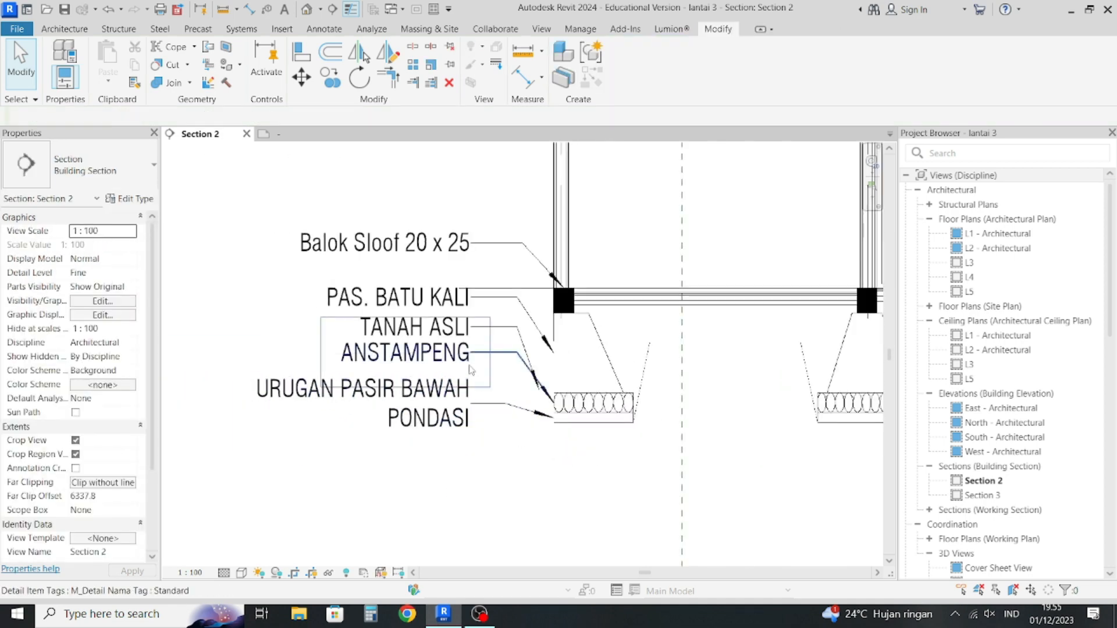
scroll(396, 195, down, 1)
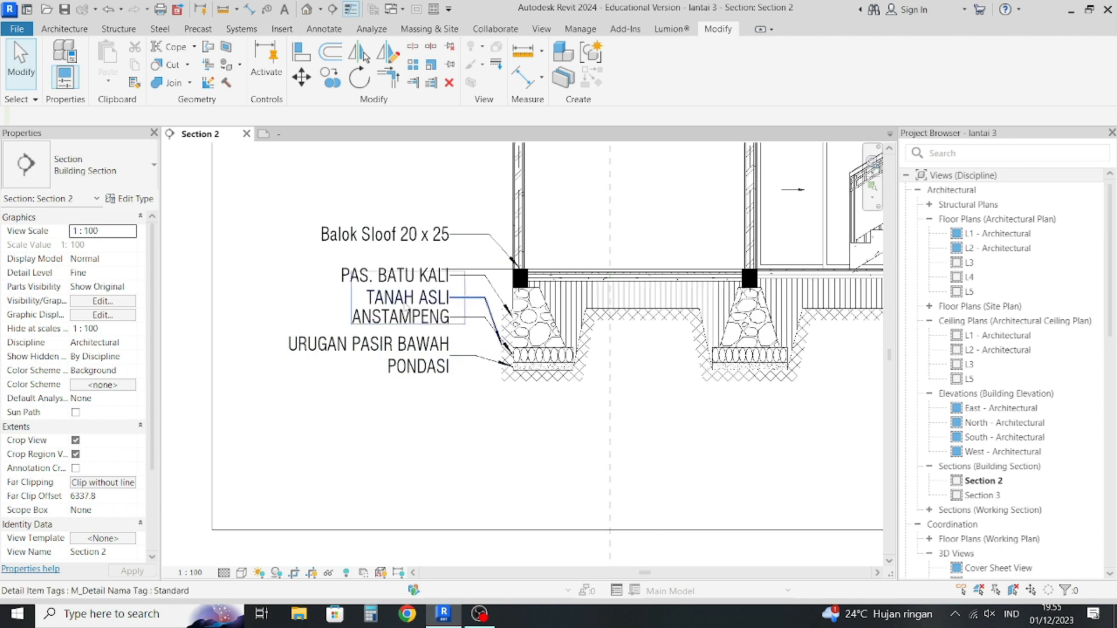
scroll(387, 356, down, 3)
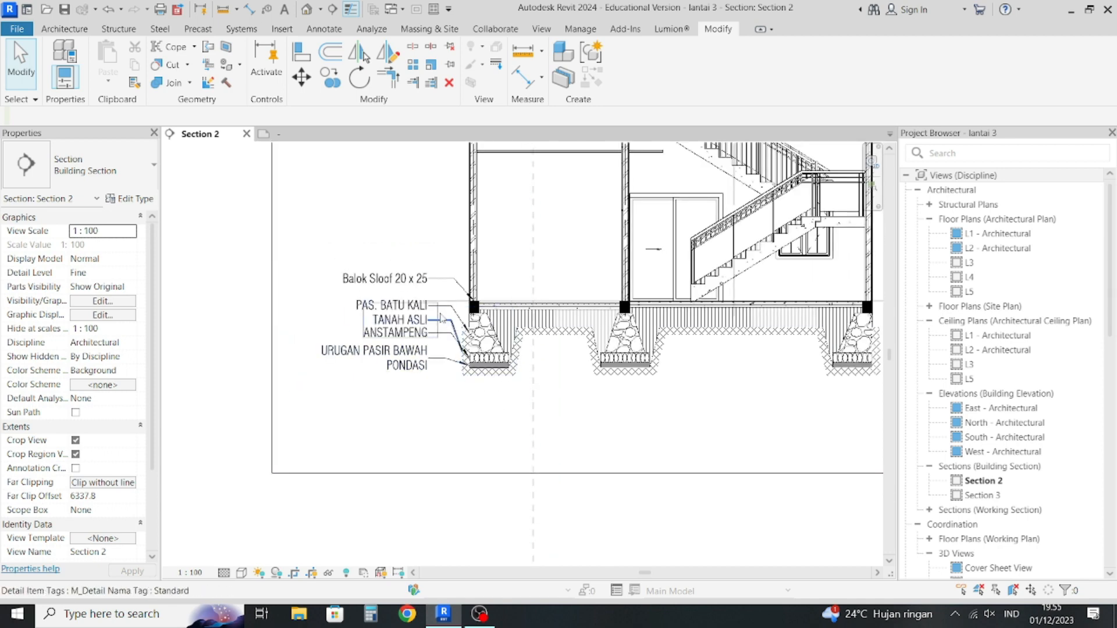
scroll(435, 315, up, 2)
middle_drag(728, 366, 459, 377)
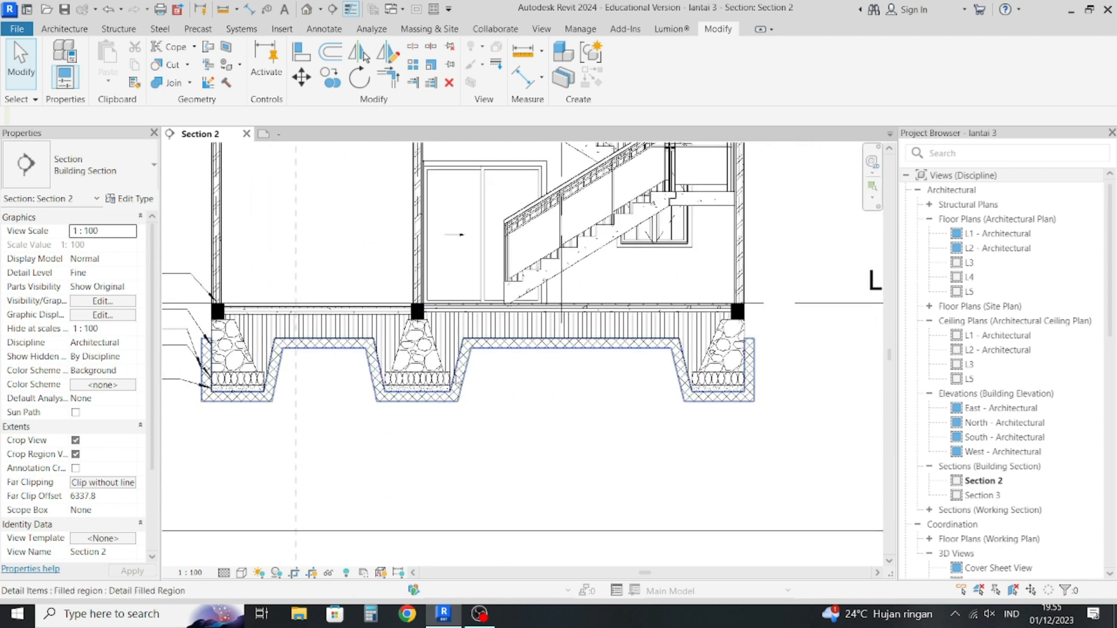
scroll(459, 377, up, 2)
scroll(480, 391, down, 3)
scroll(481, 397, down, 1)
Tag the middle foundation's stone body, Anstampeng layer and Urugan Pasir layer with horizontal attached-end leaders.
click(244, 385)
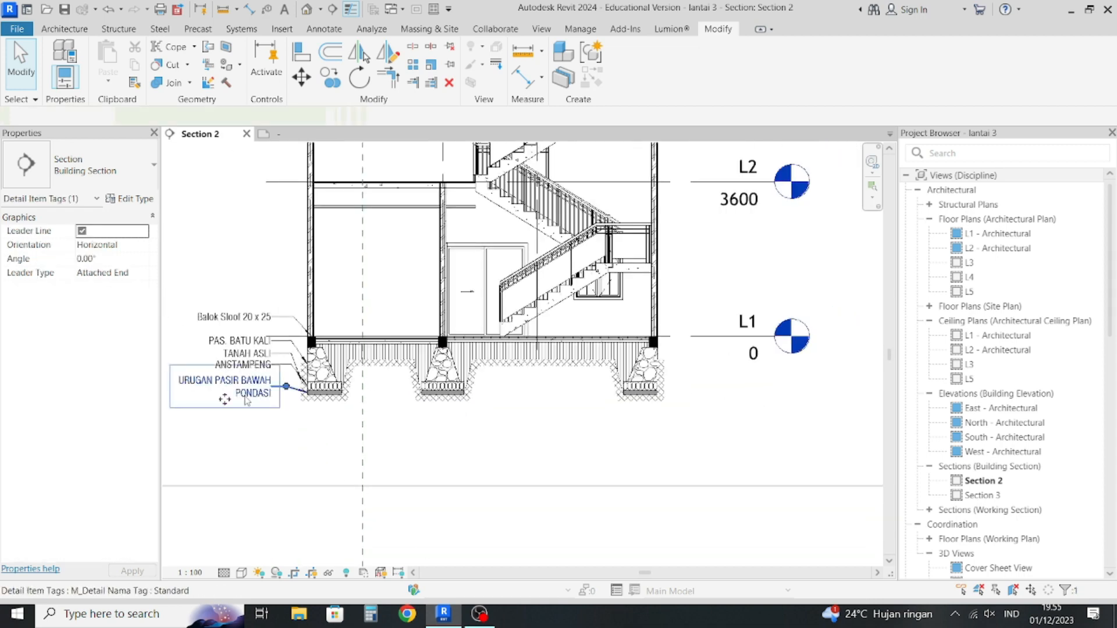
right_click(245, 395)
click(293, 171)
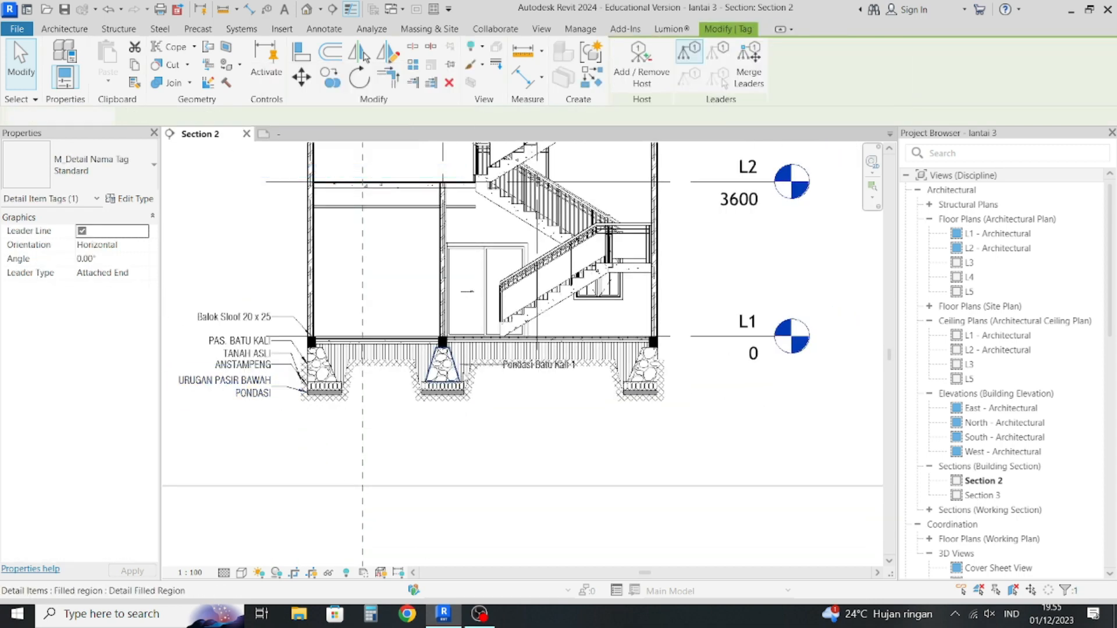
scroll(457, 374, up, 2)
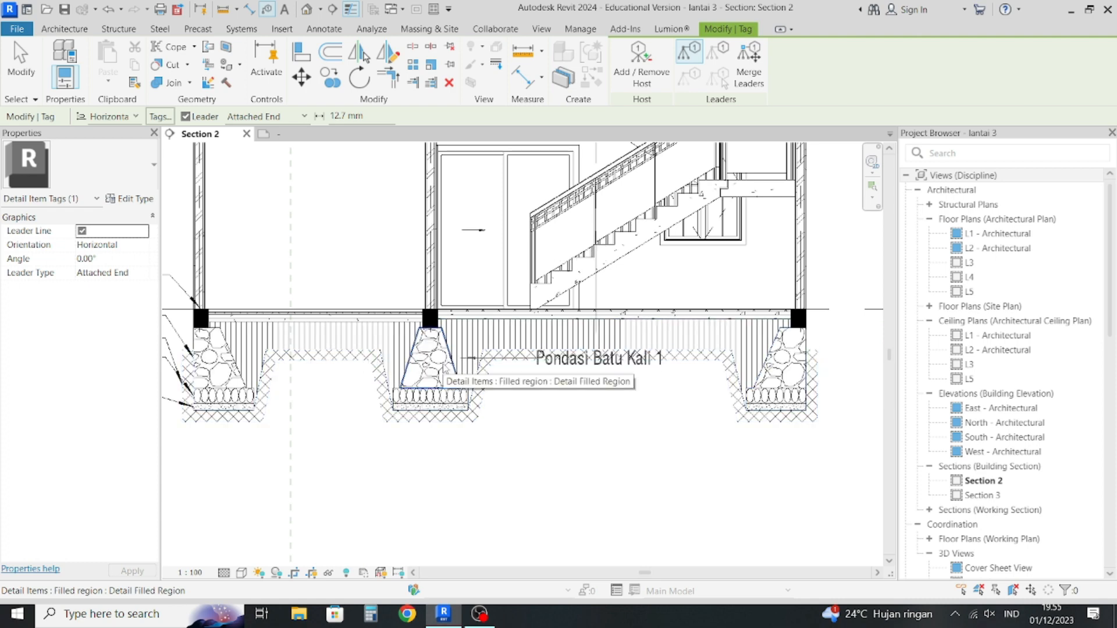
click(444, 361)
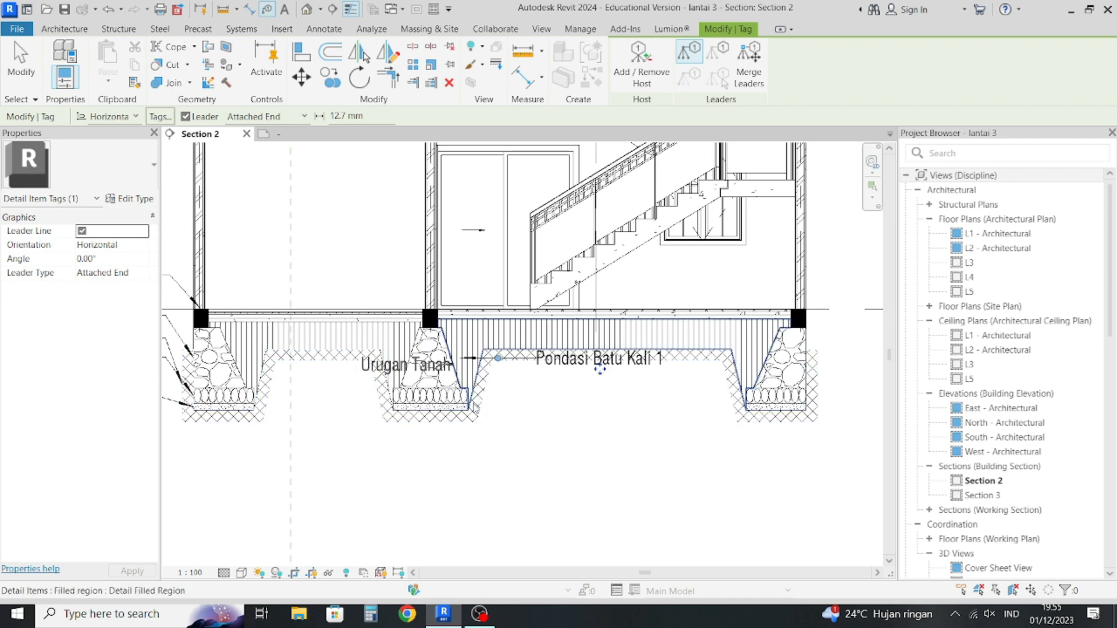
scroll(466, 396, up, 3)
click(468, 396)
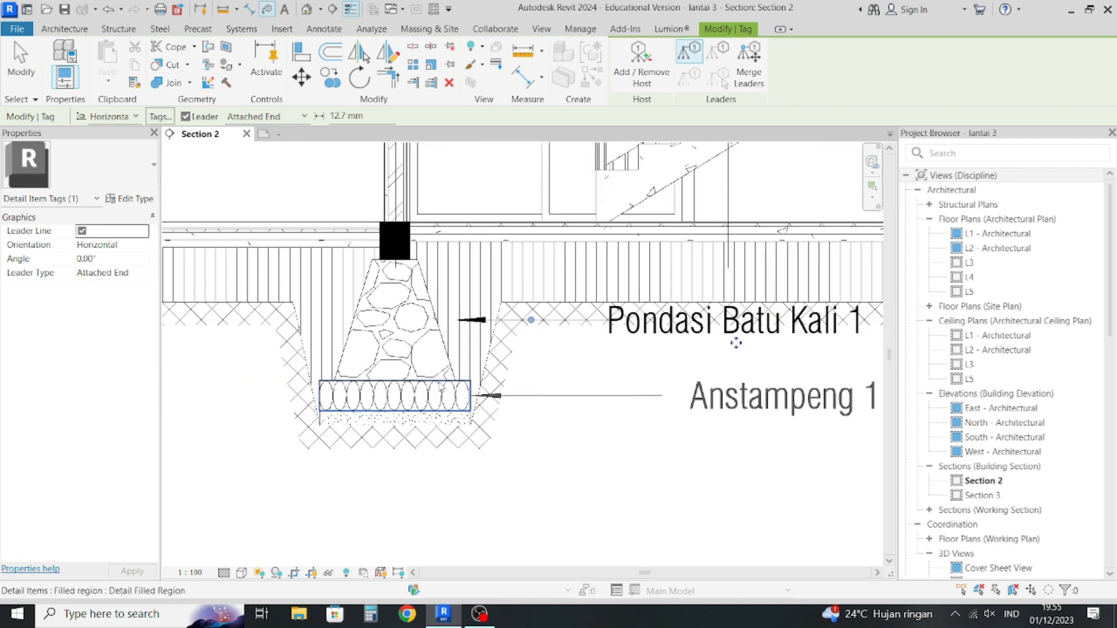
click(466, 416)
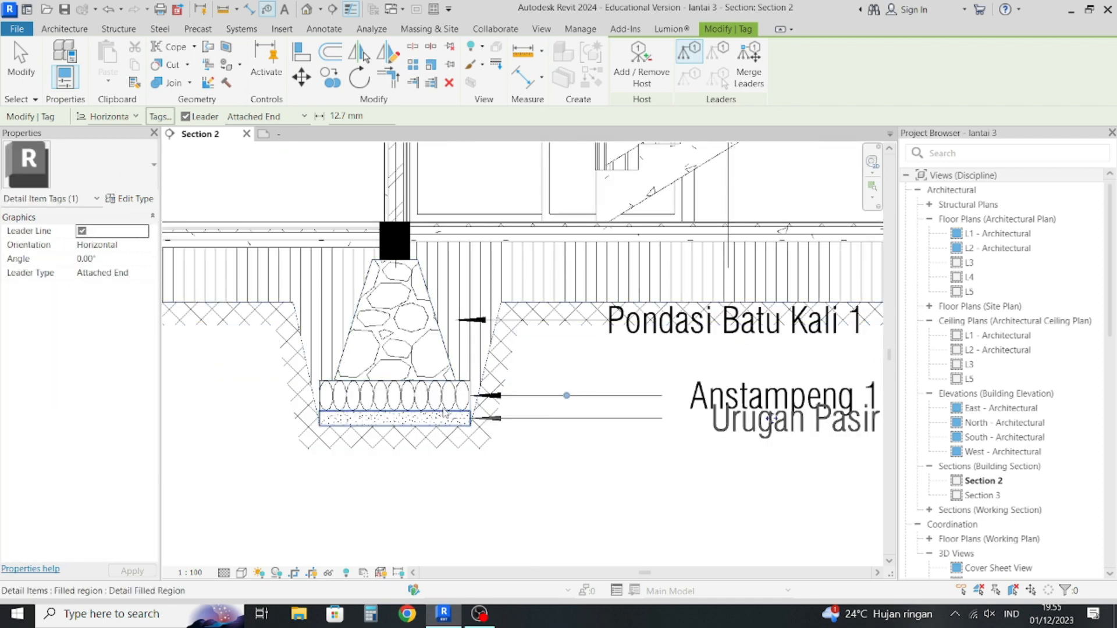
Examine the new tags against the existing tag column and preview tags for the ground floor and surrounding elements.
scroll(534, 438, down, 6)
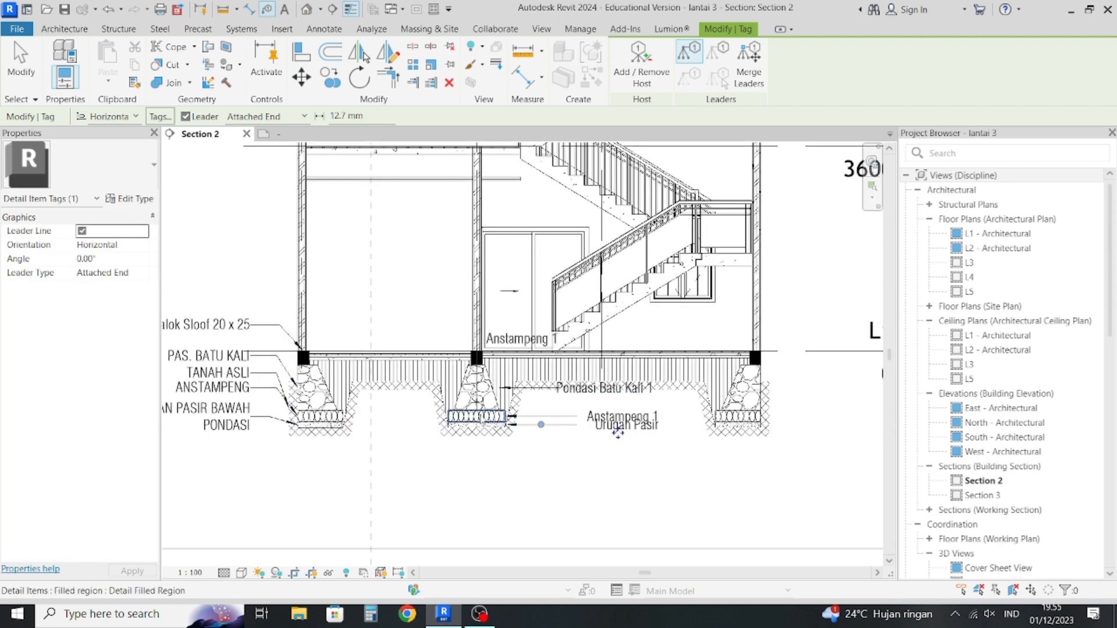
scroll(286, 419, up, 2)
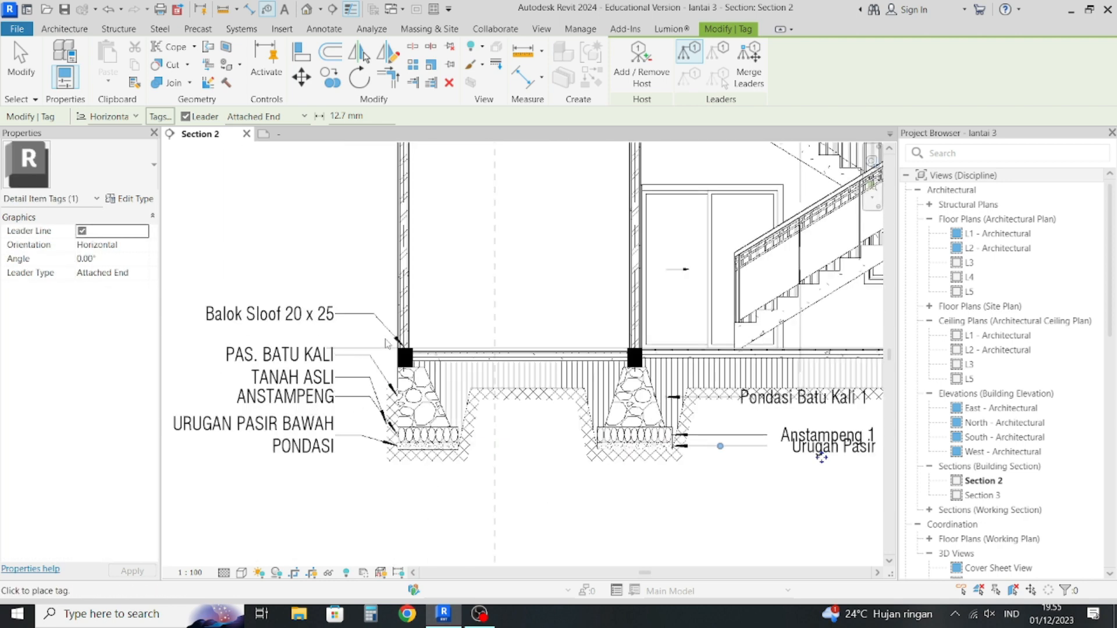
scroll(406, 415, down, 1)
scroll(595, 459, up, 1)
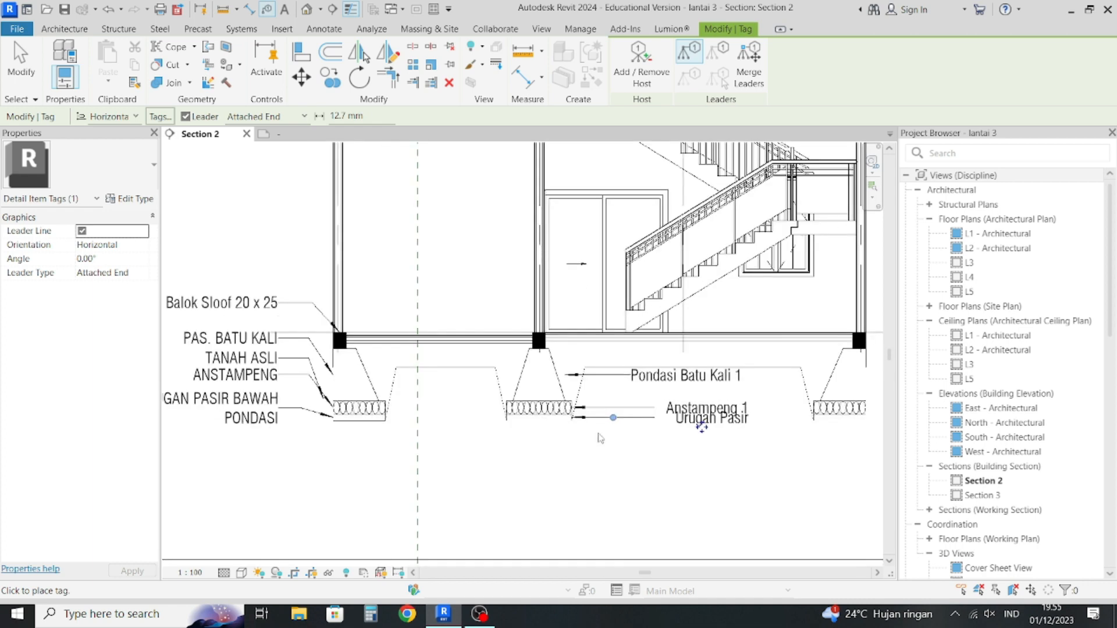
key(Escape)
scroll(605, 437, up, 2)
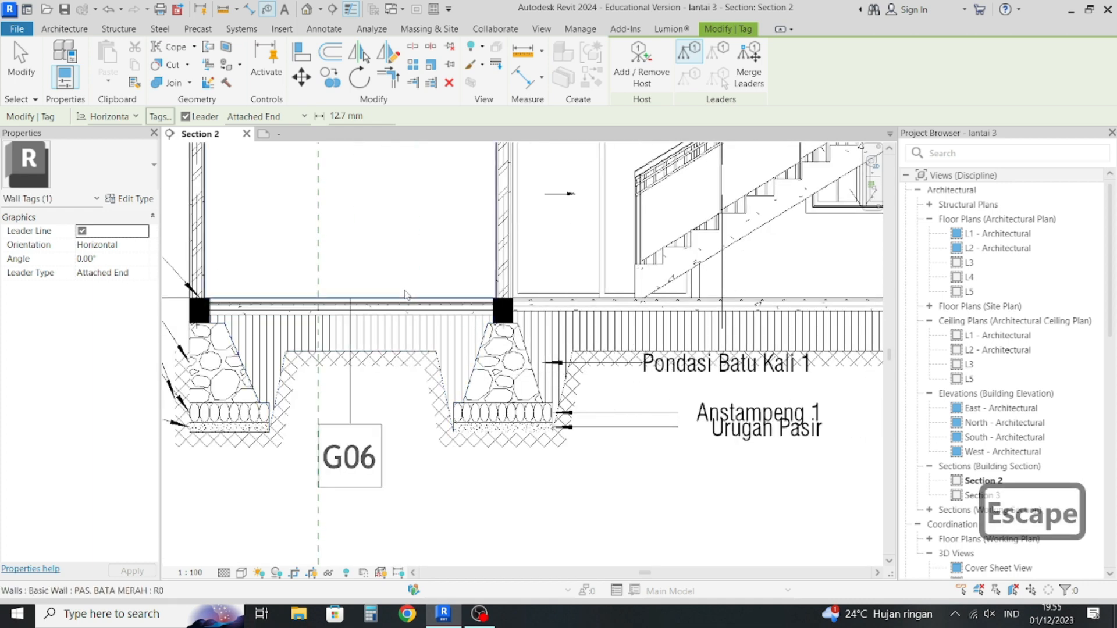
middle_drag(366, 287, 441, 400)
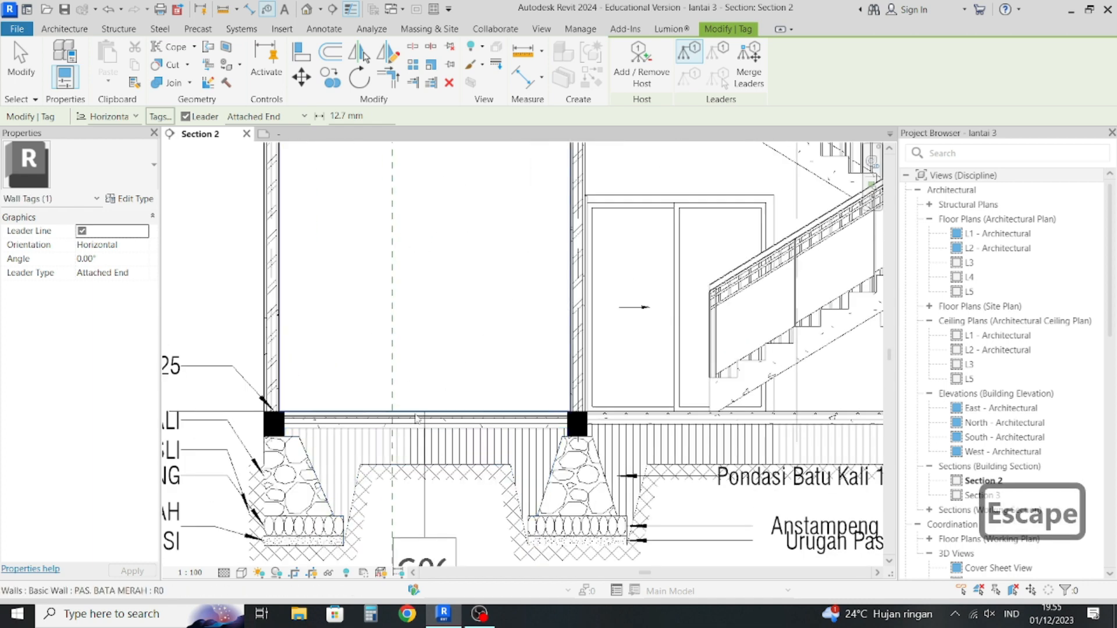
scroll(409, 413, up, 1)
scroll(504, 411, down, 2)
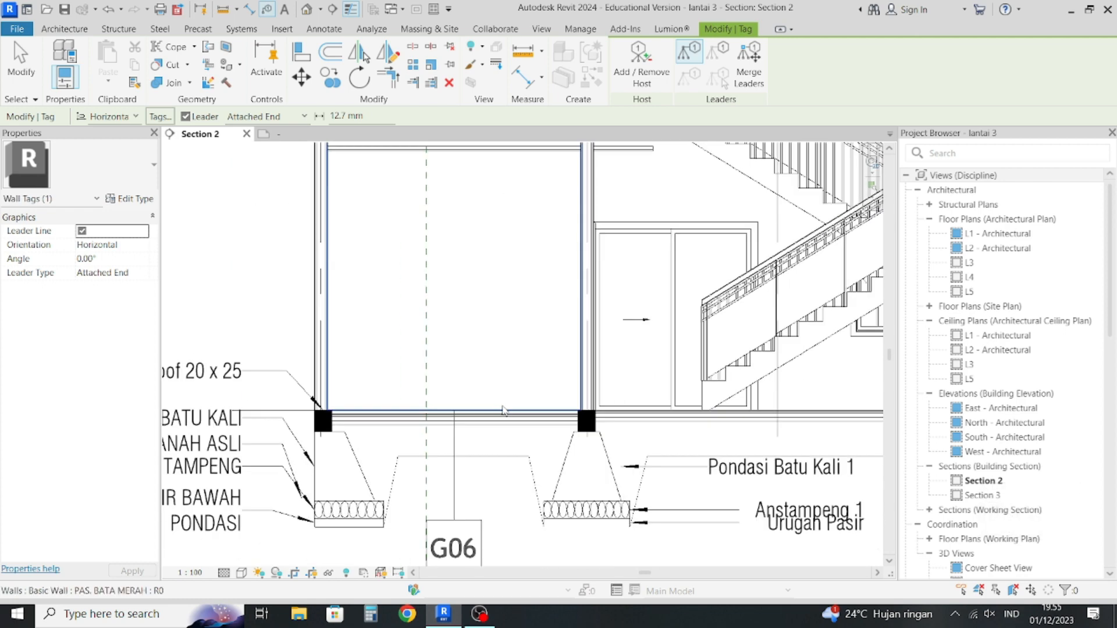
scroll(408, 401, up, 1)
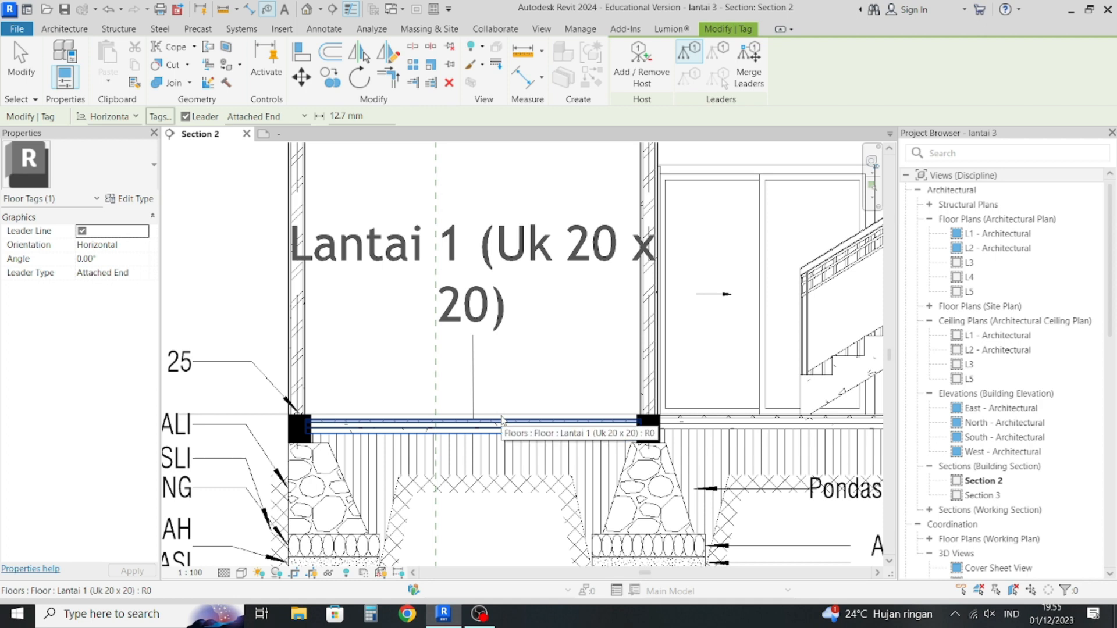
scroll(489, 384, down, 1)
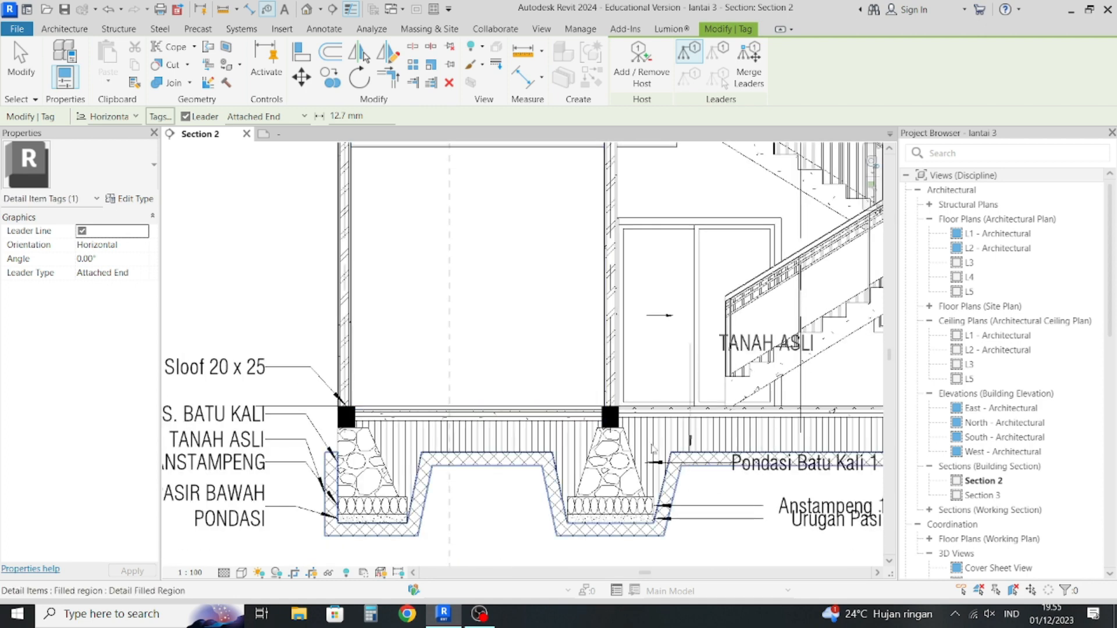
middle_drag(710, 503, 584, 450)
key(Escape)
key(Escape)
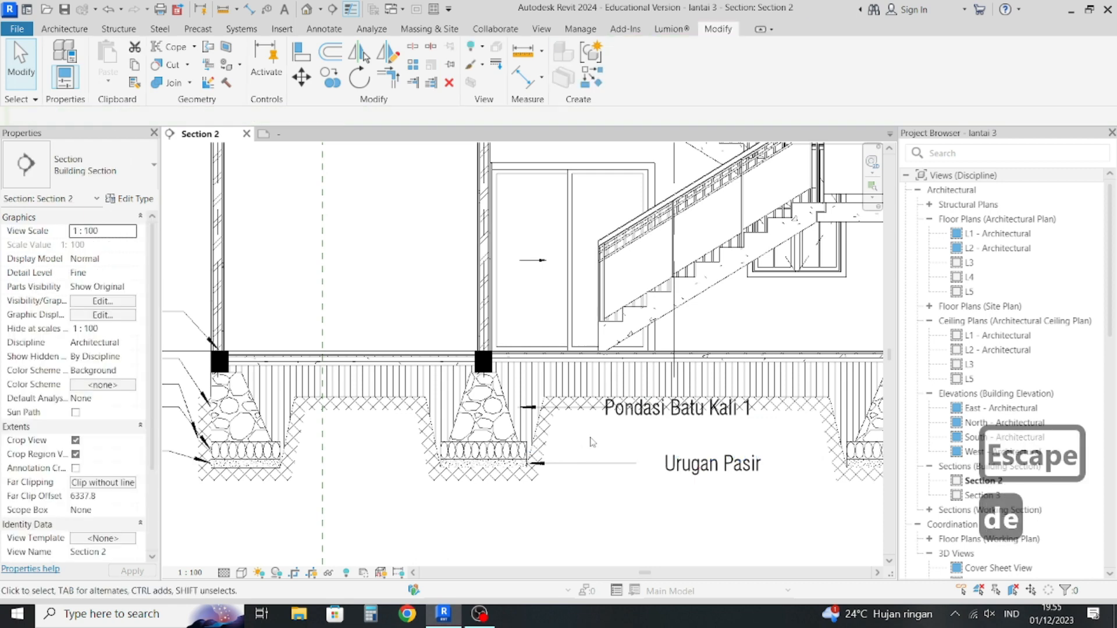
Delete the Pondasi Batu Kali 1 and Urugan Pasir tags beside the middle foundation.
scroll(544, 413, up, 2)
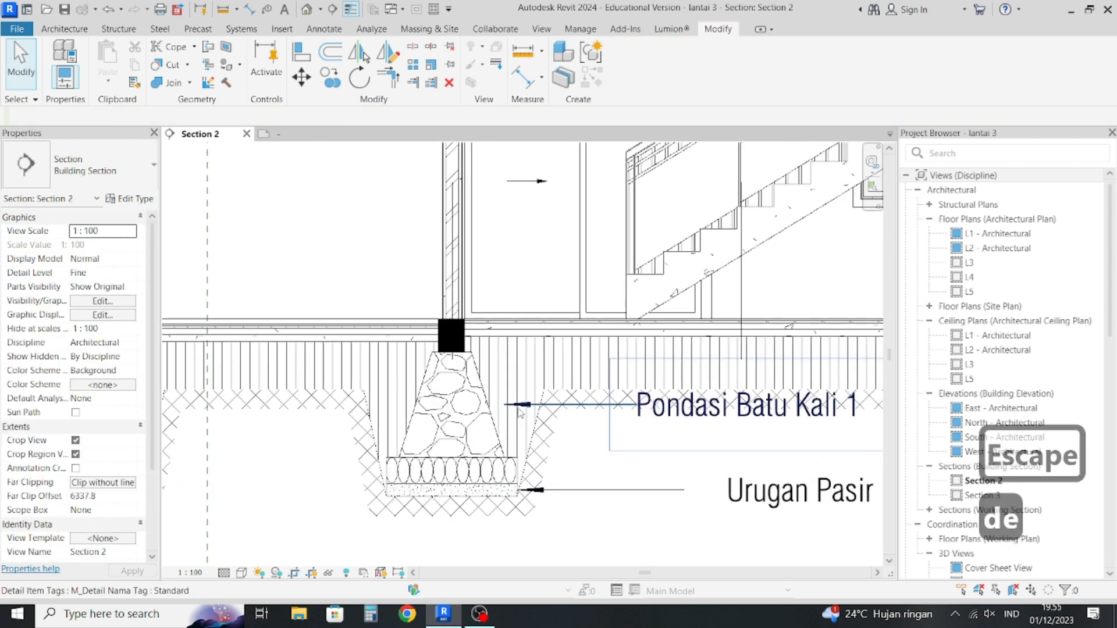
click(534, 410)
key(d)
key(e)
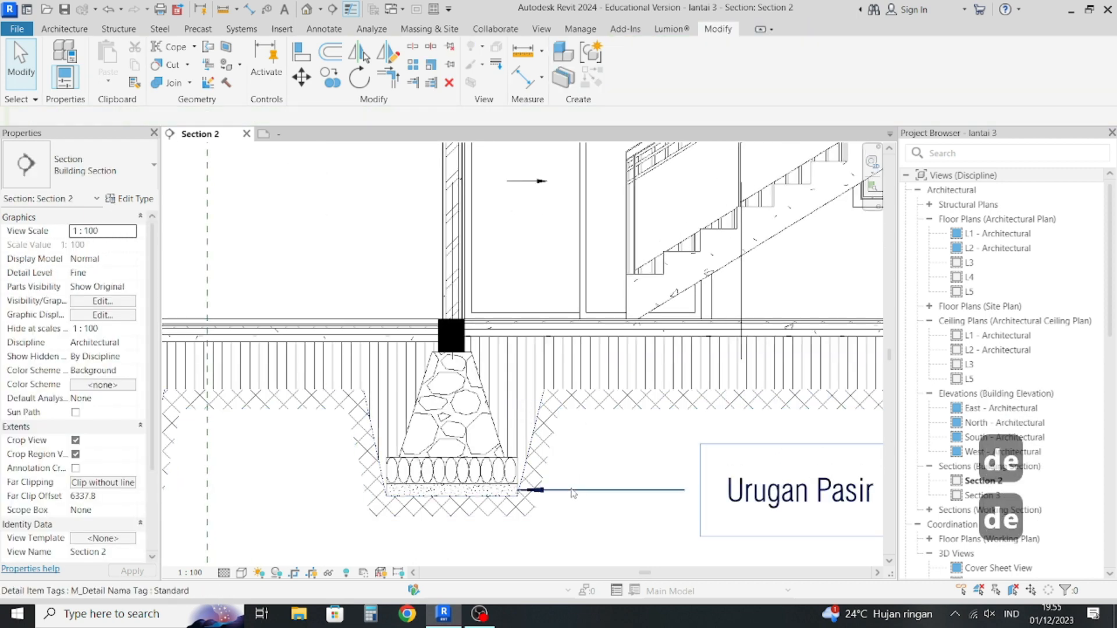
click(640, 499)
key(d)
key(e)
scroll(643, 492, down, 2)
middle_drag(394, 456, 546, 438)
middle_drag(263, 416, 419, 408)
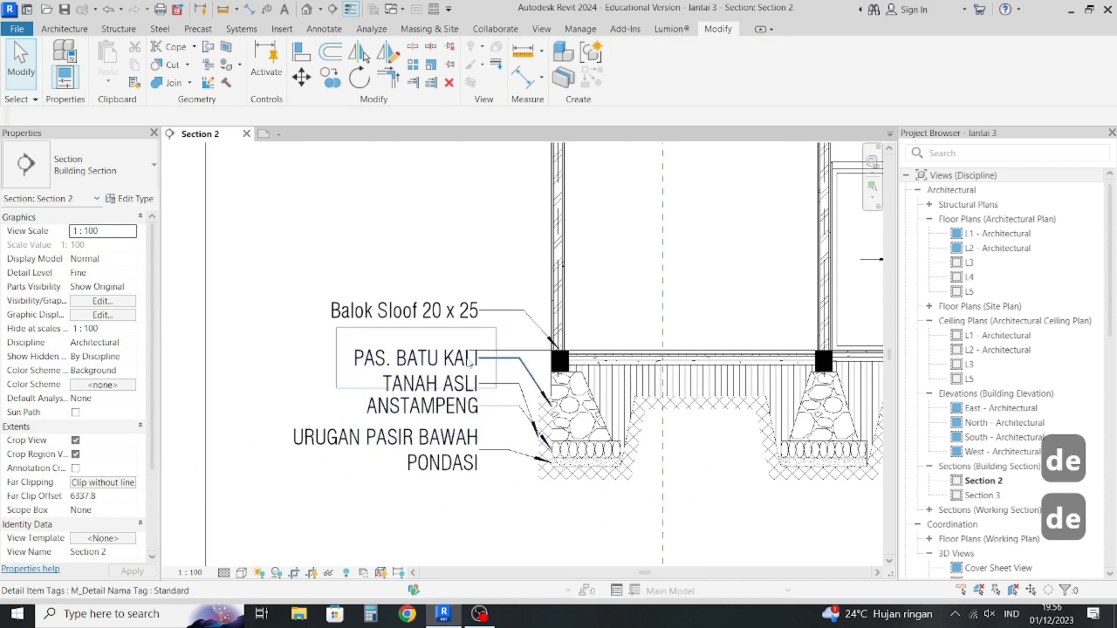
scroll(487, 366, down, 2)
scroll(487, 366, down, 3)
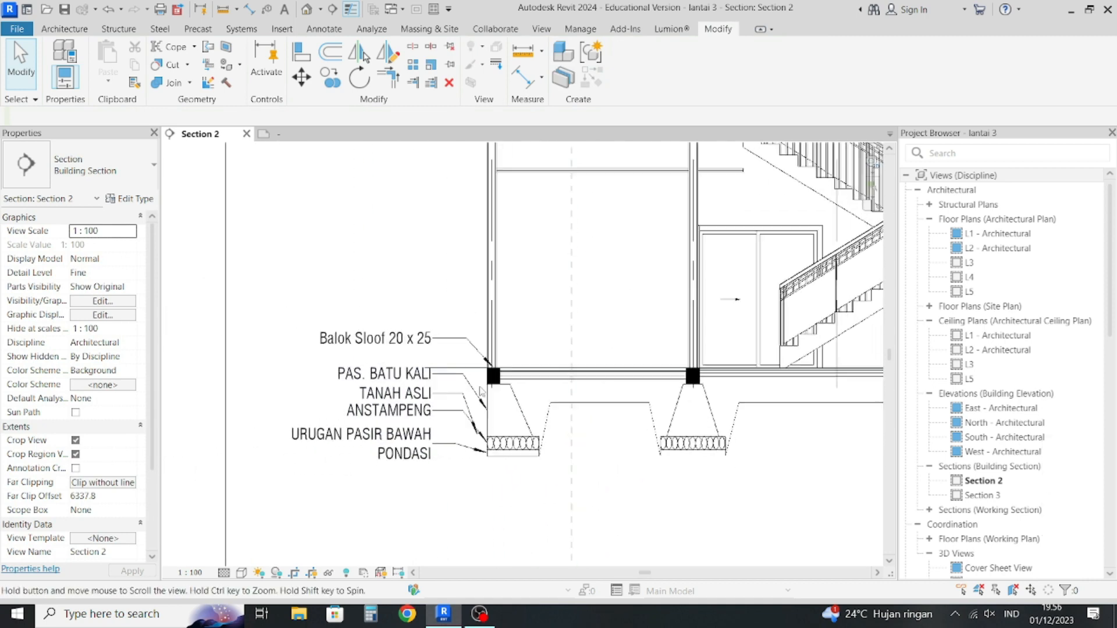
scroll(349, 371, up, 2)
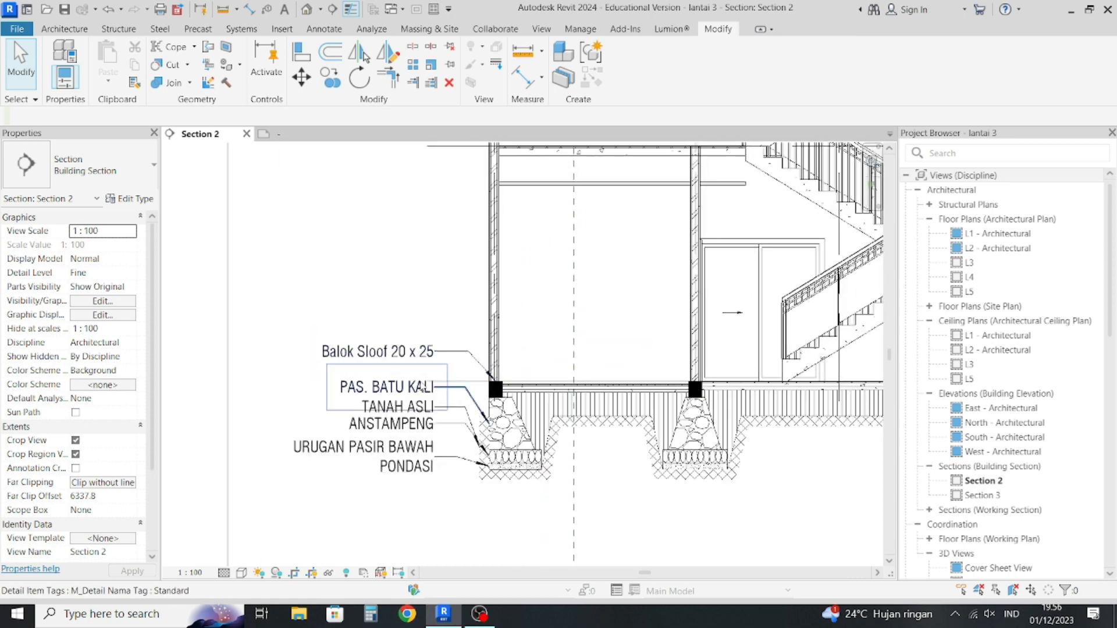